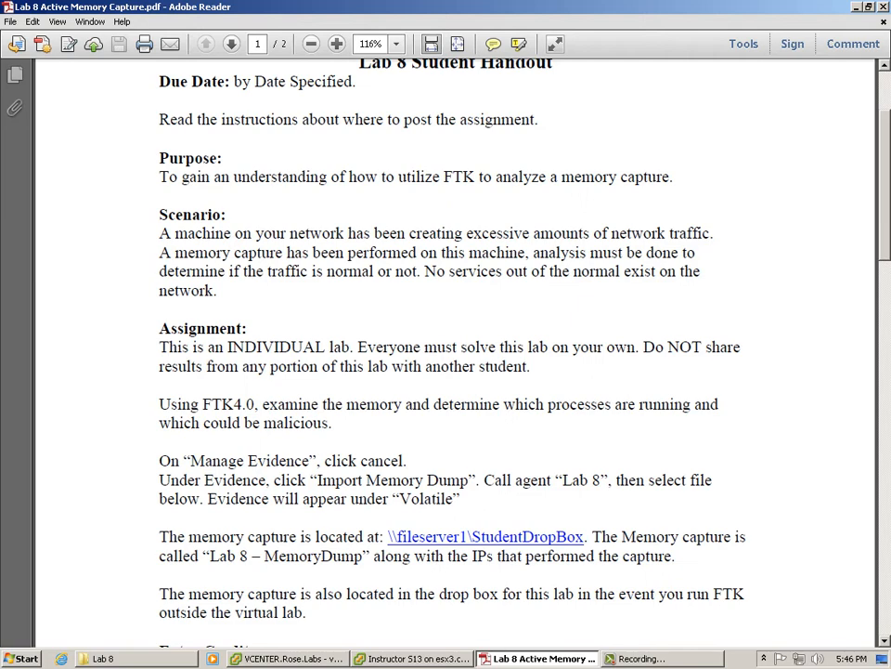
Step: Scroll through the Lab 8 memory-capture handout, then bring the instructor VM console forward
scroll(455, 352, down, 4)
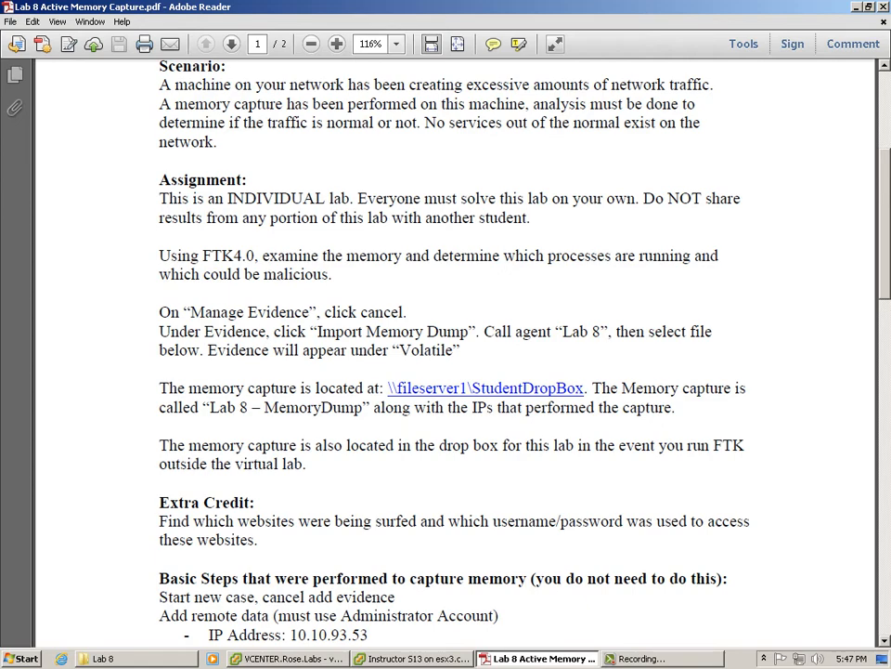
click(411, 659)
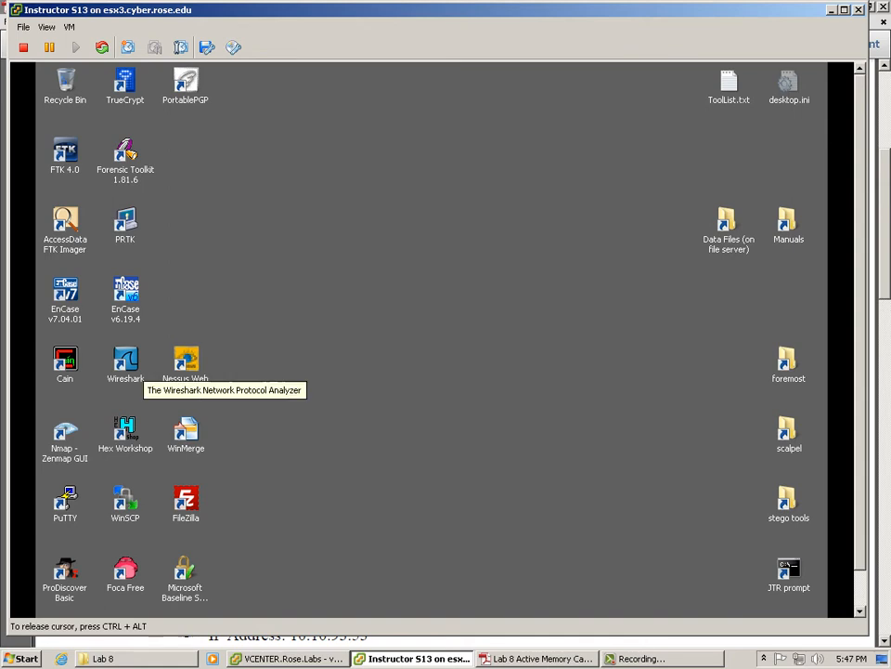
Step: Launch FTK 4.0 from the VM desktop and maximize the vSphere console window
click(65, 153)
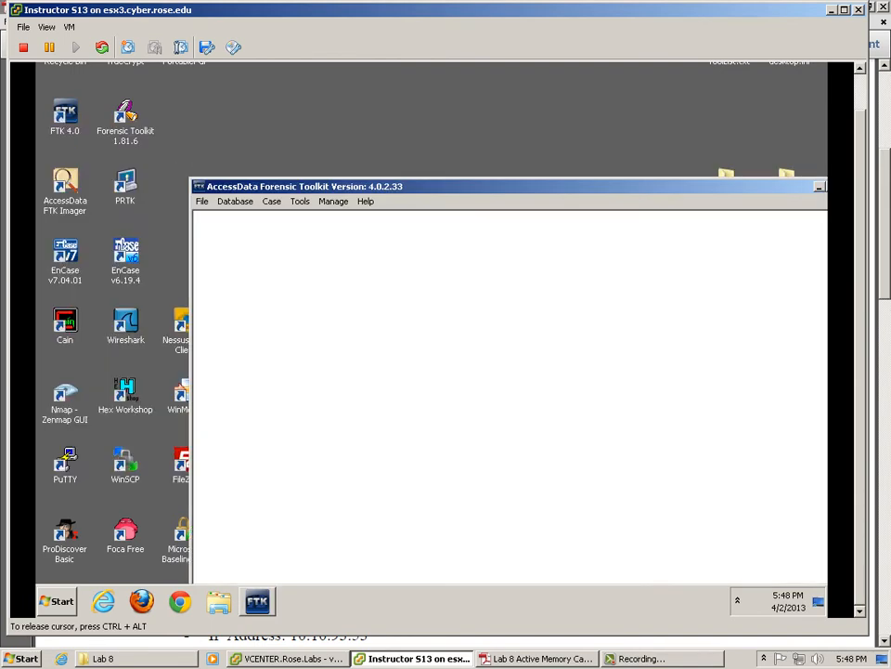
click(844, 10)
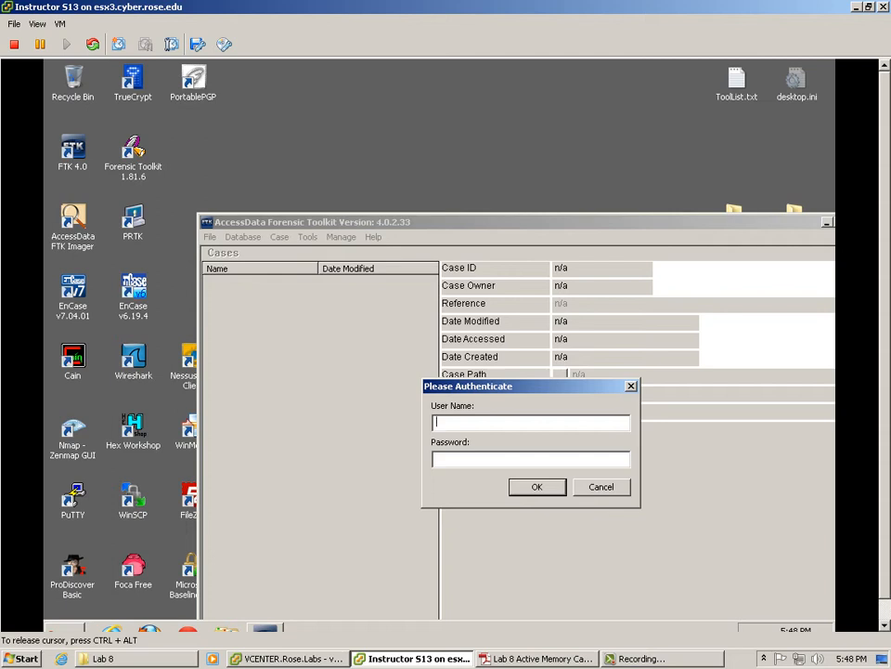
Step: Log in to FTK's case database with the administrator username and password
text(user)
key(Tab)
text(****)
key(Return)
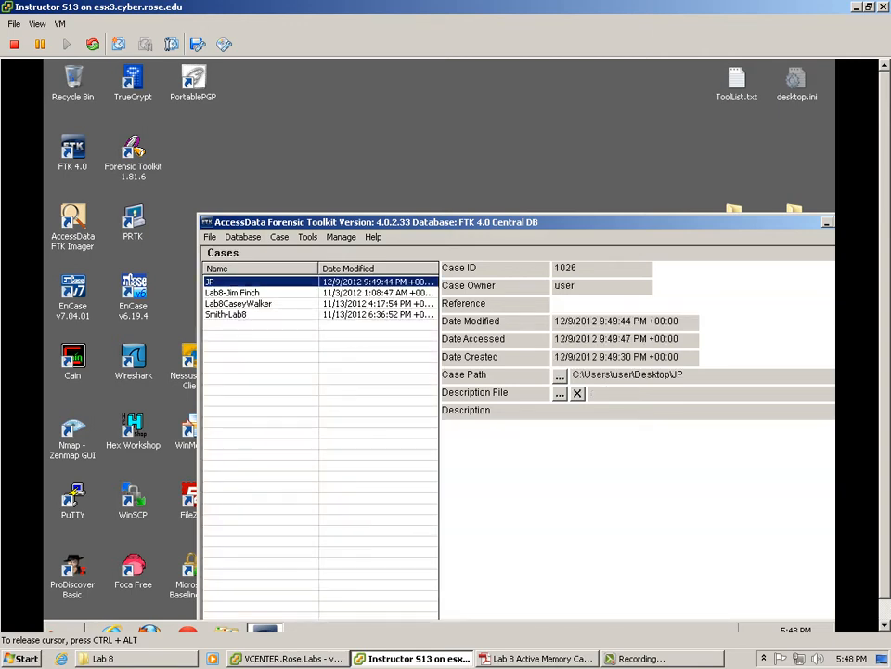
Step: Review the user accounts under Database > Administer Users, then move the Cases window up-left
key(alt+d)
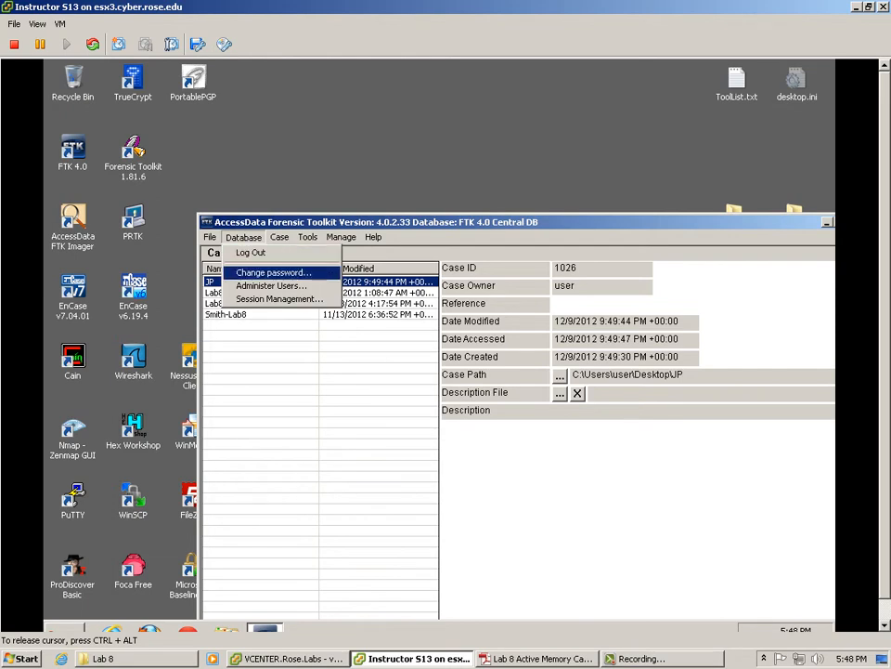
key(Return)
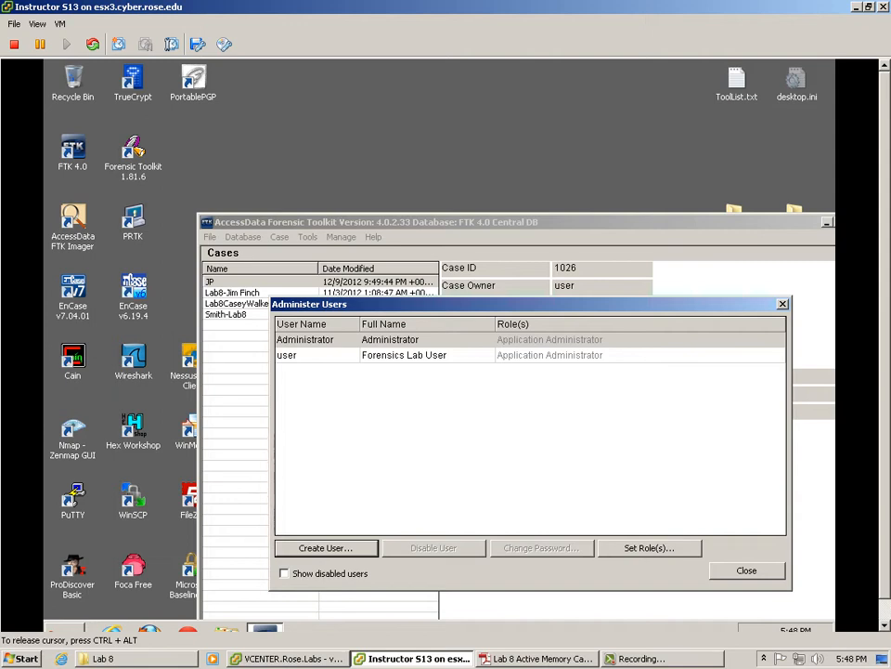
key(Escape)
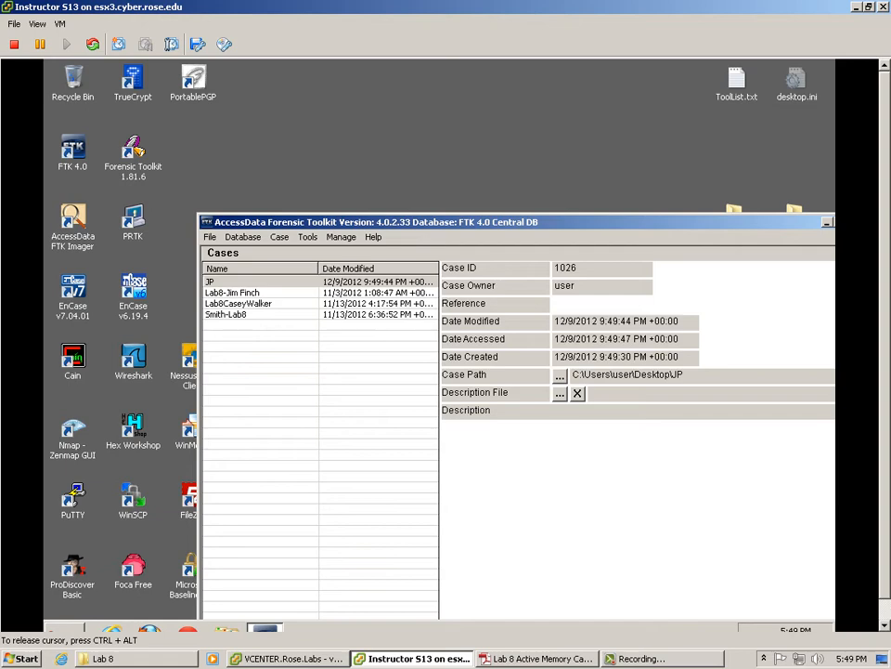
drag(446, 222, 340, 134)
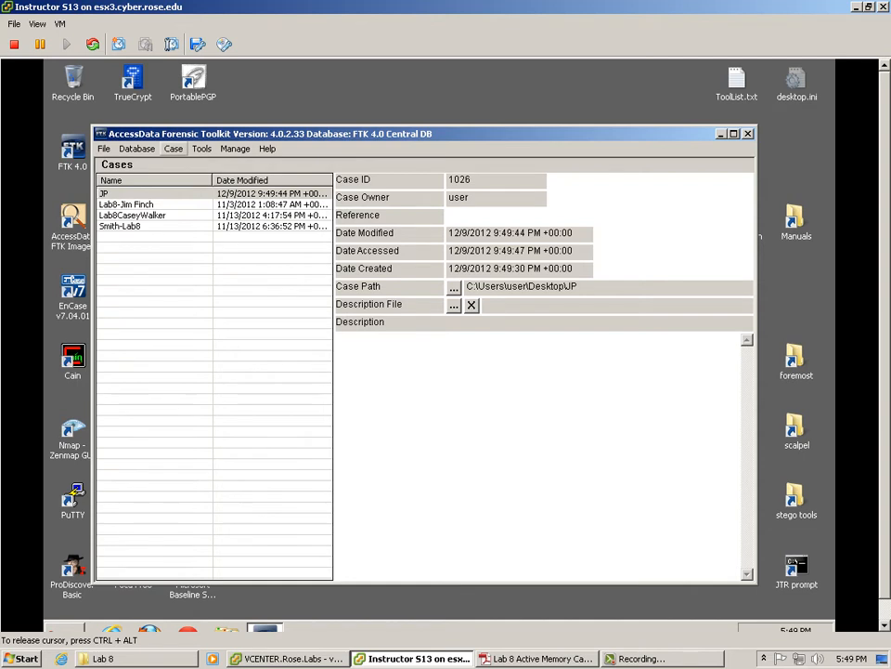
Step: Create a new case named 'lab 8 ken demo', then switch back to the Lab 8 handout
click(173, 148)
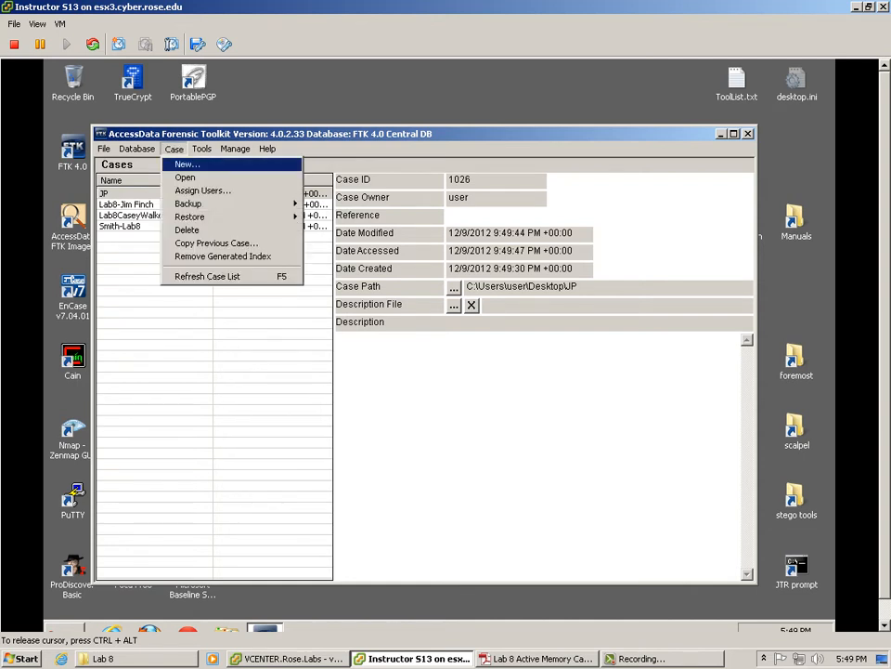
click(187, 164)
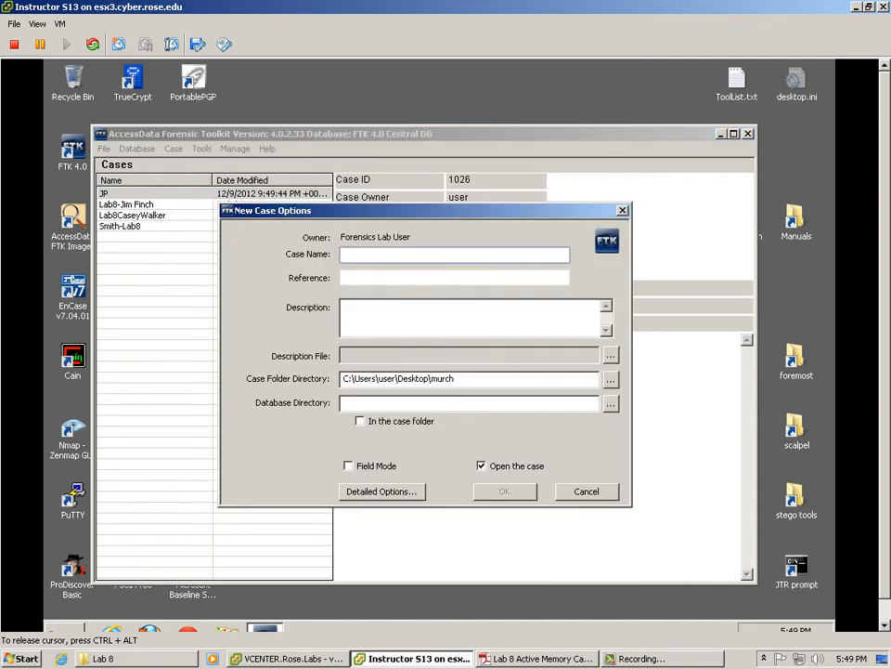
text(lab 8)
text( ken)
text( dew)
text(o)
key(Return)
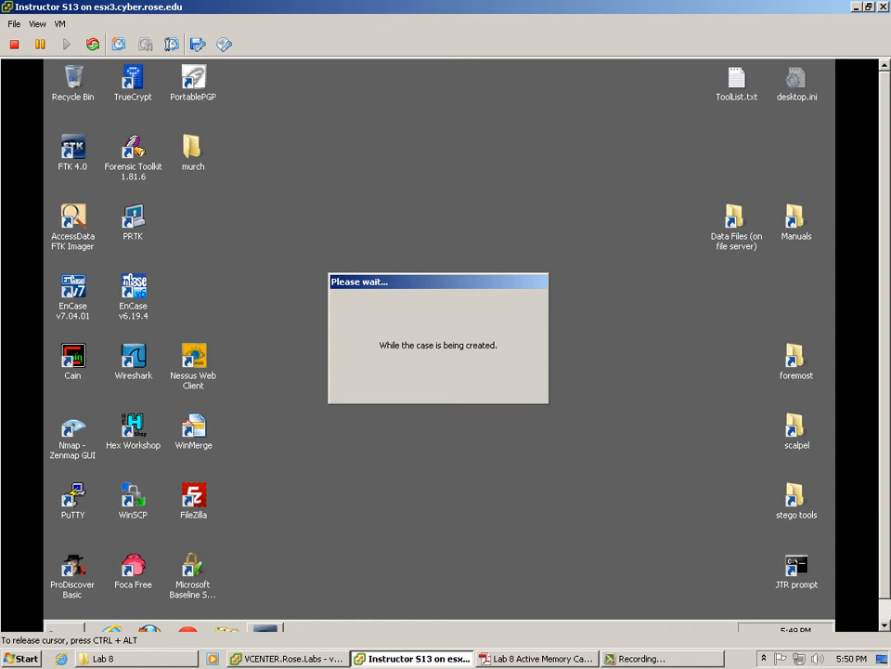
click(537, 658)
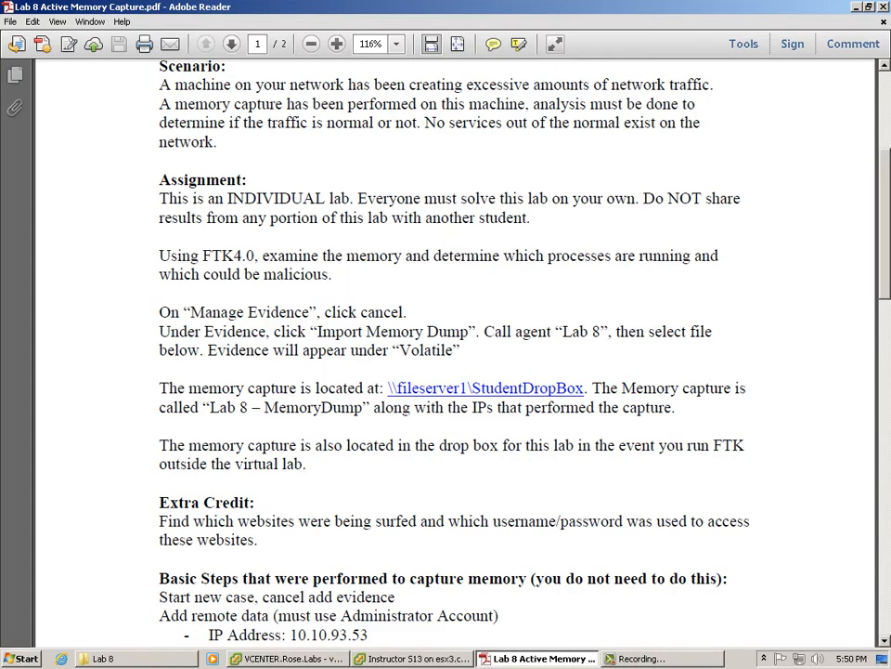
drag(158, 312, 307, 464)
scroll(455, 352, down, 3)
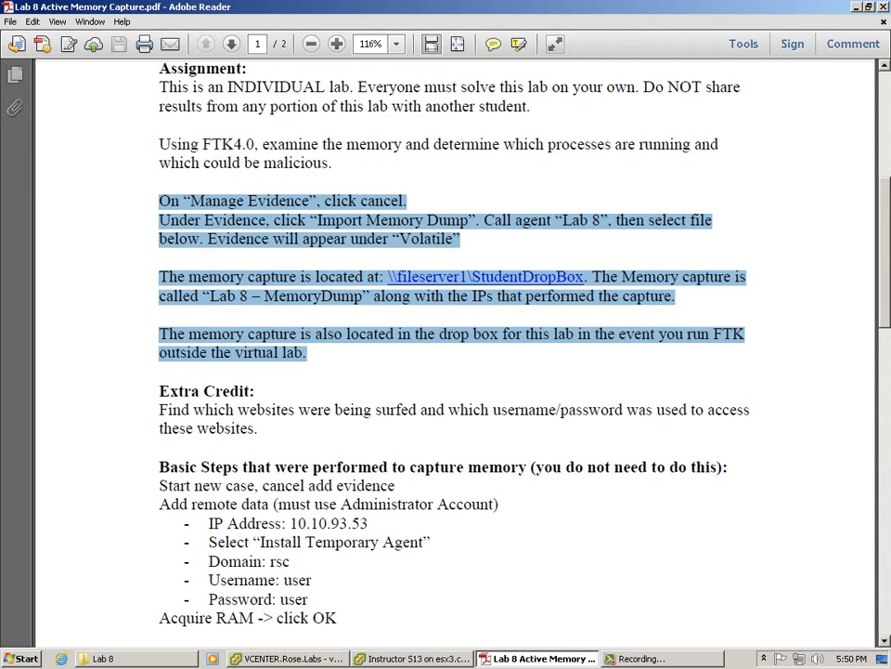
key(alt+Tab)
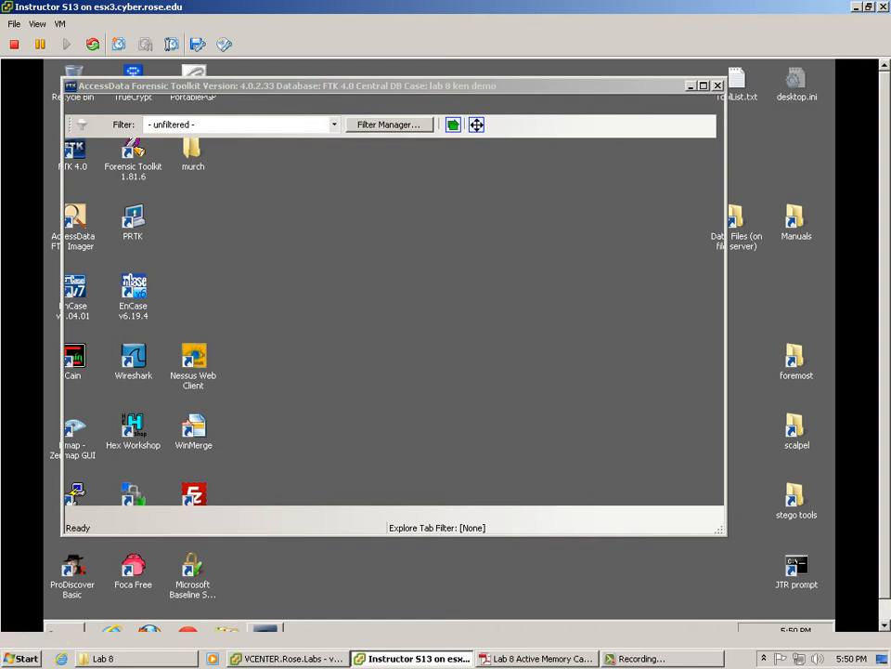
mouse_move(539, 658)
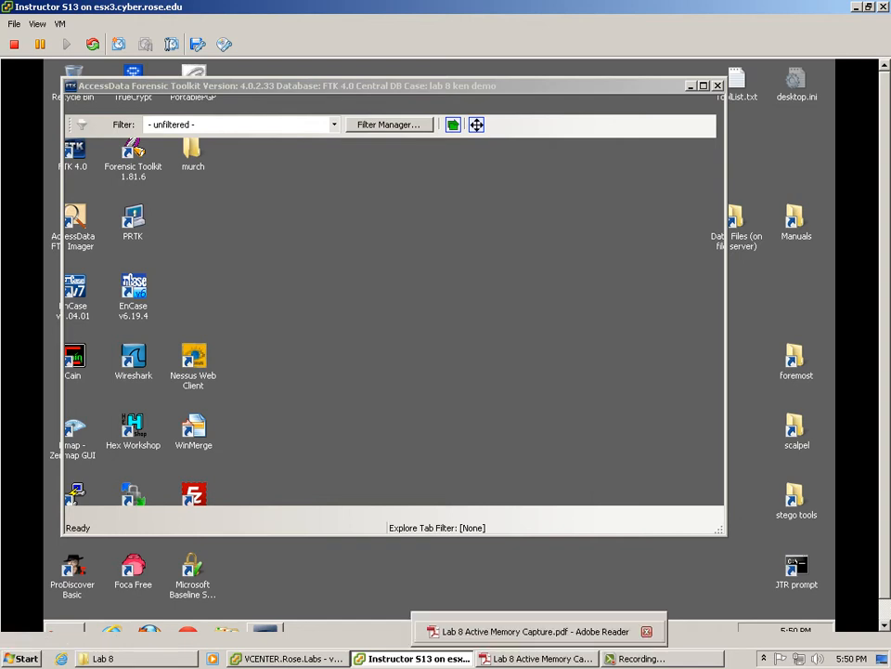
click(540, 658)
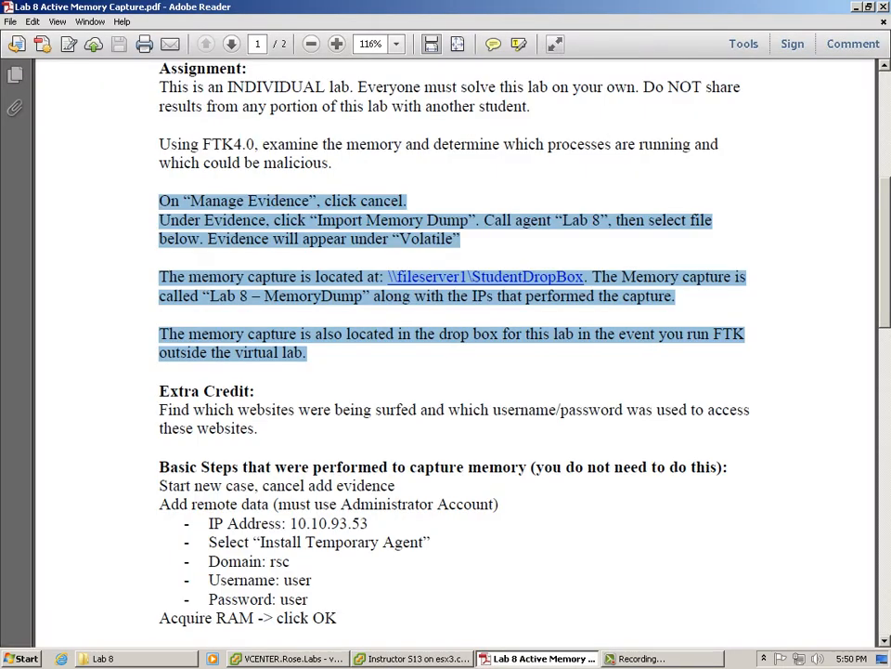
click(413, 658)
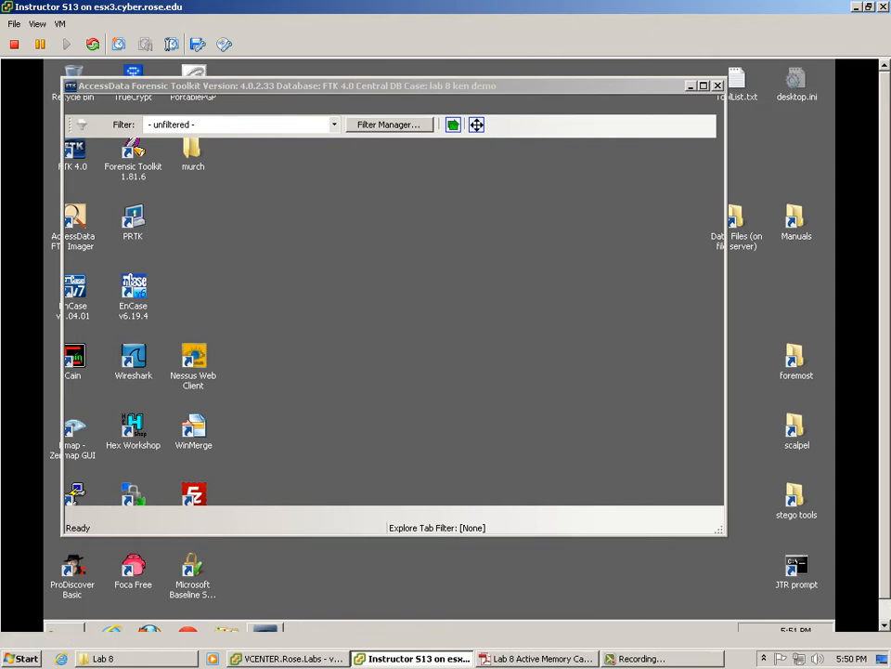
click(537, 658)
click(317, 277)
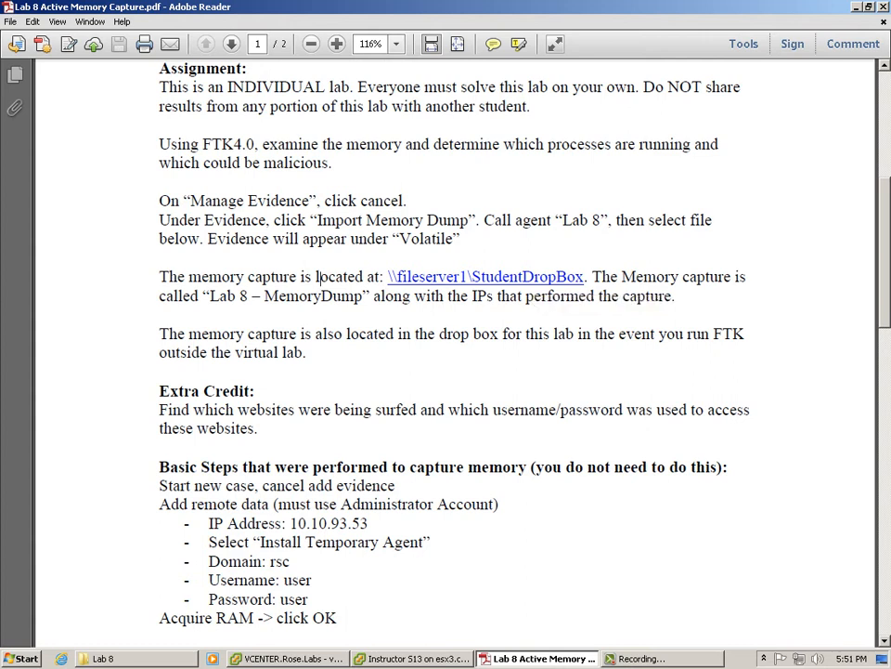
Step: Cancel the evidence-type selection so the lab 8 ken demo case opens with no evidence
key(alt+Tab)
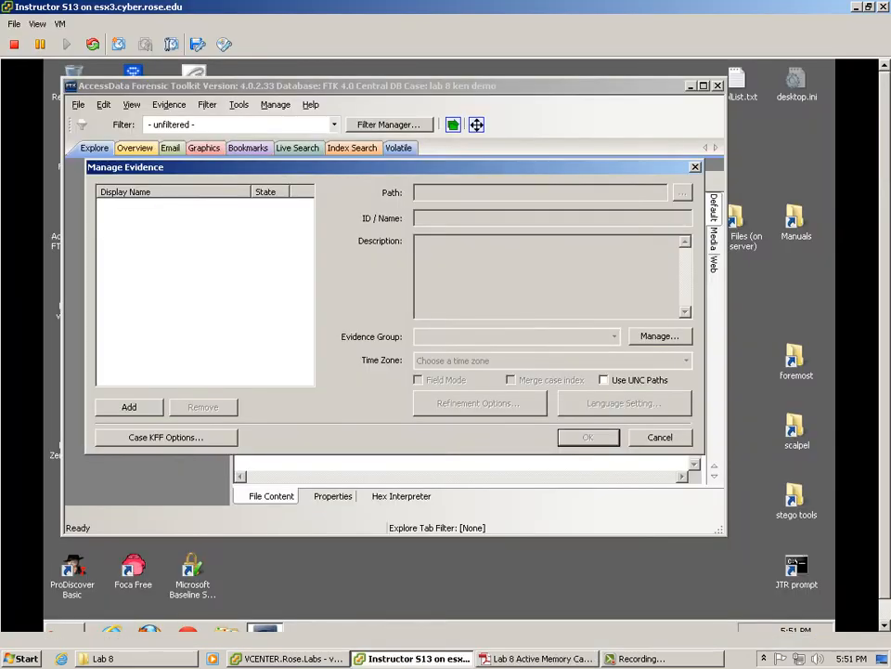
mouse_move(537, 658)
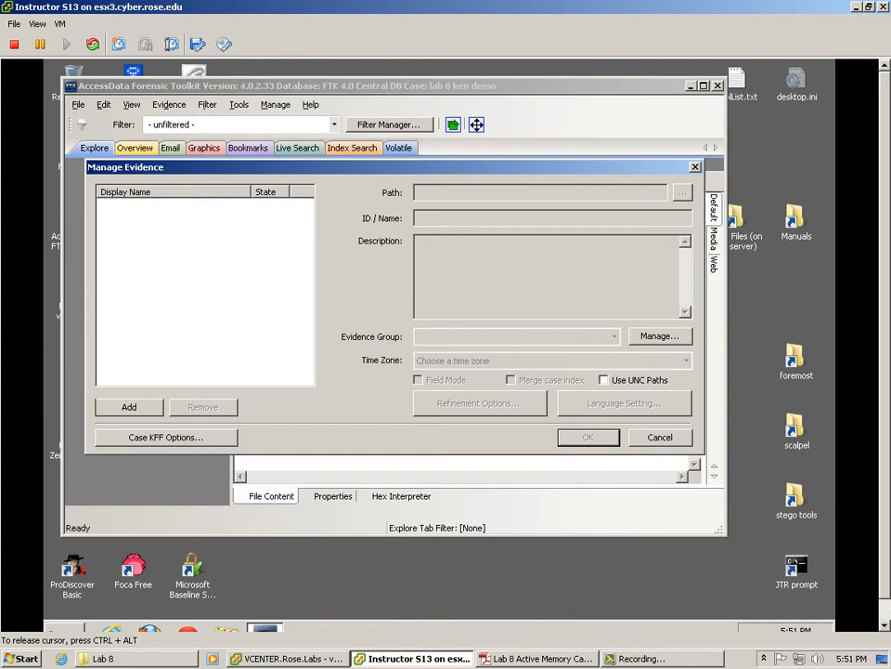
click(130, 407)
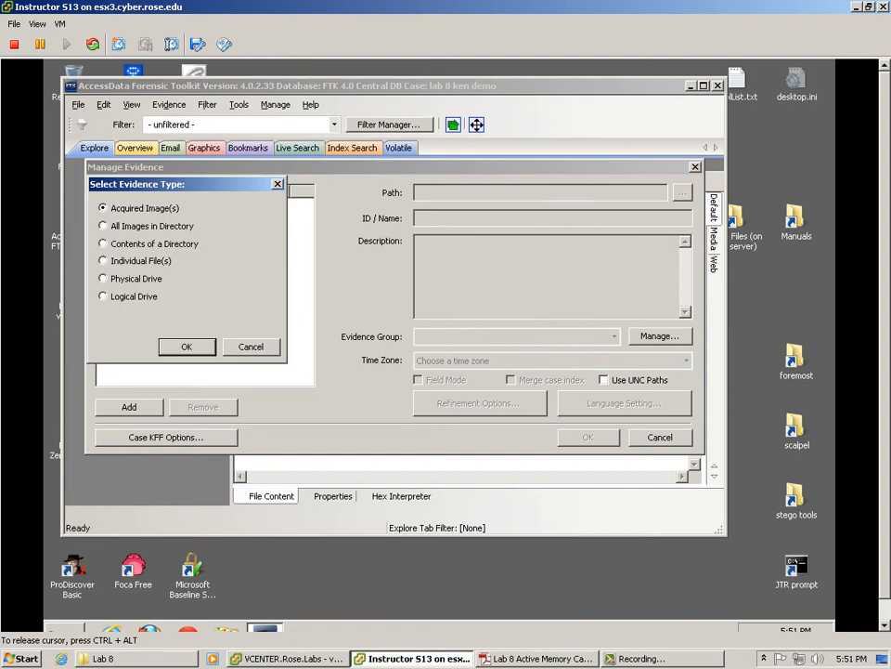
key(alt+Tab)
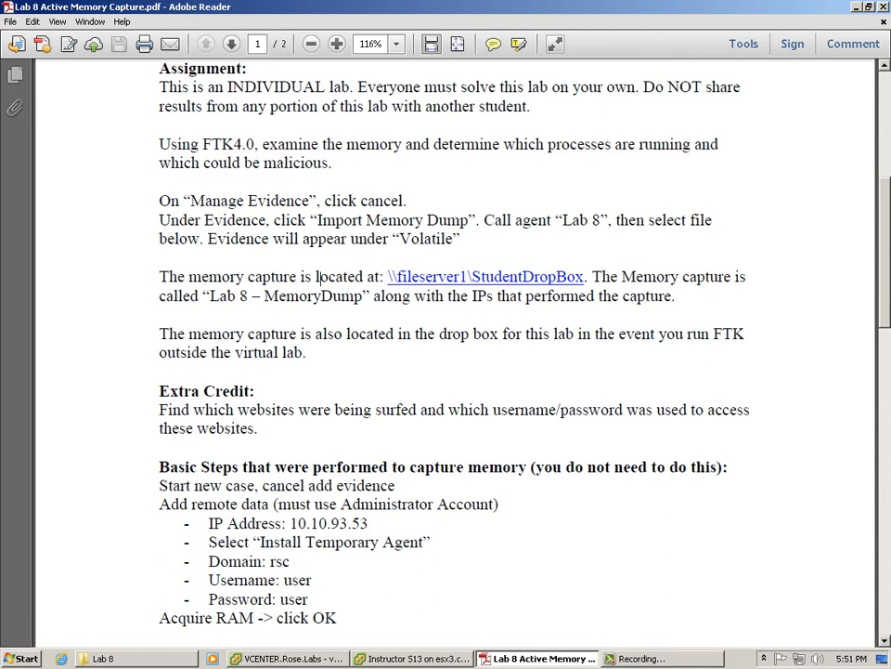
key(alt+Tab)
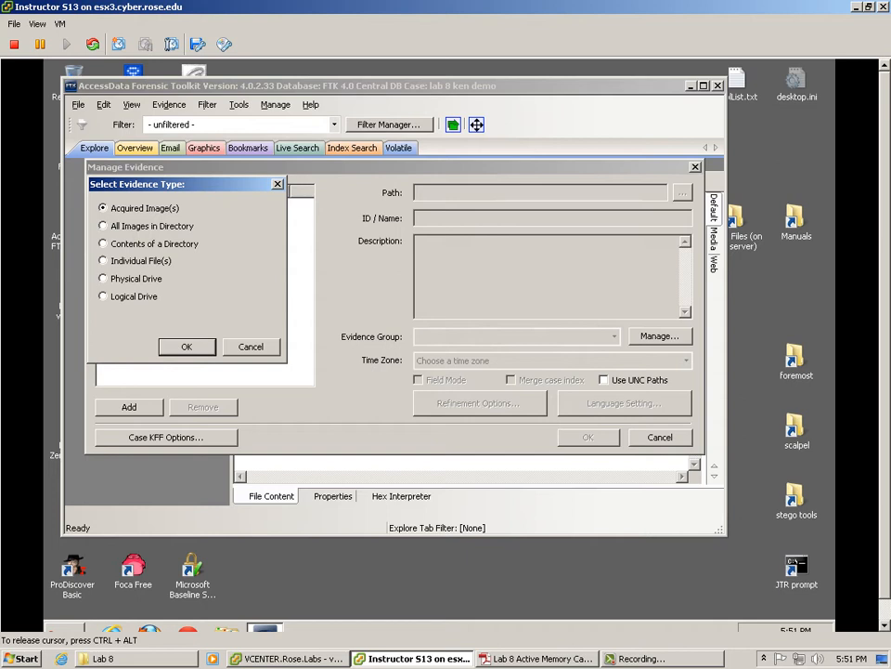
key(Return)
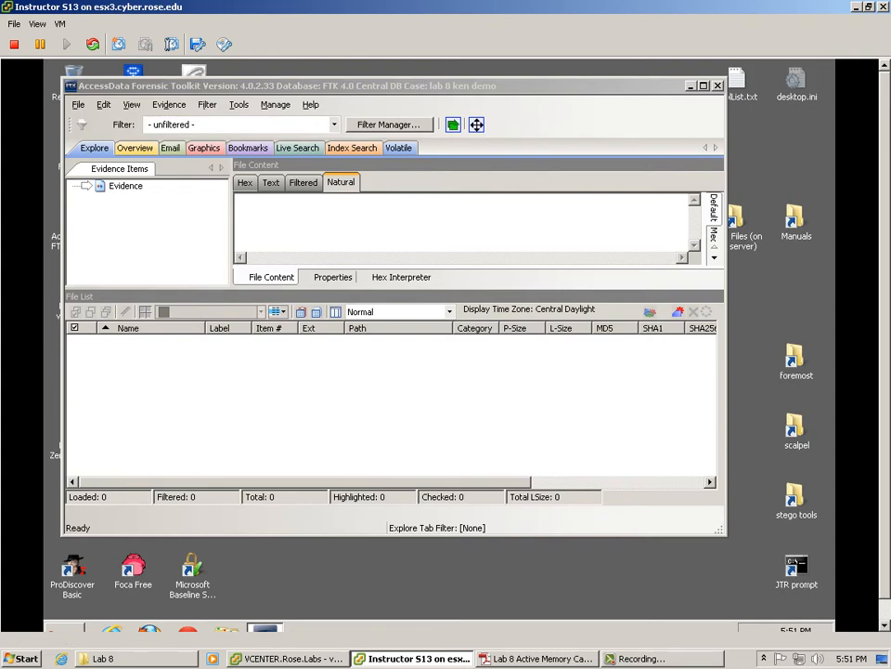
Step: Open FTK's Evidence menu to bring up the remote-data FTK Agent dialog
key(alt+Tab)
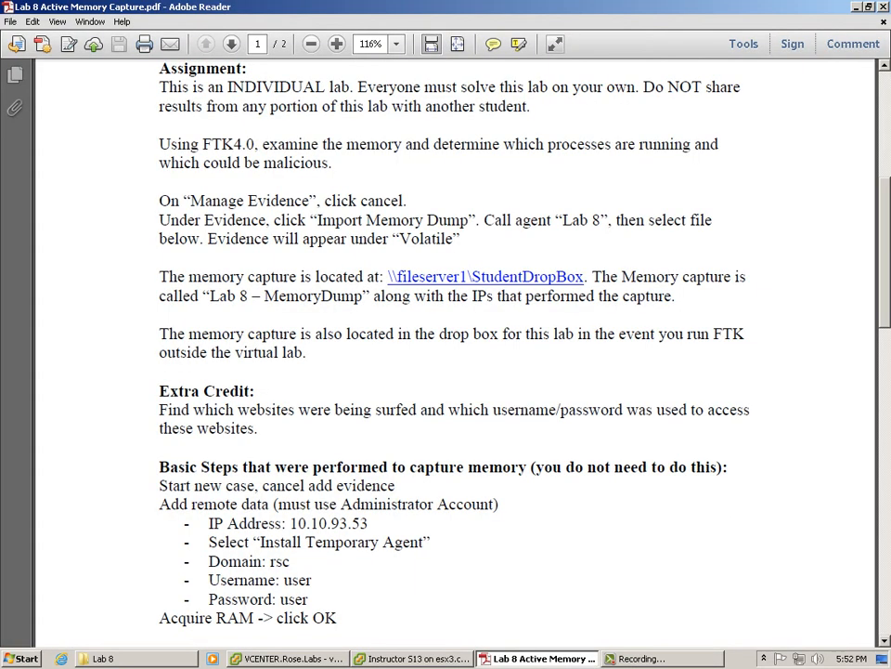
key(alt+Tab)
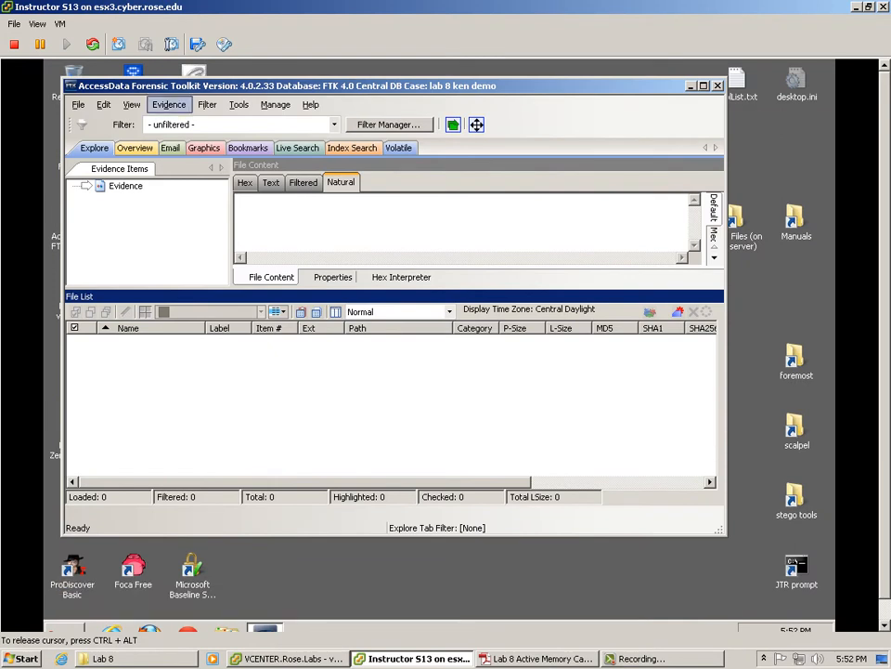
click(169, 104)
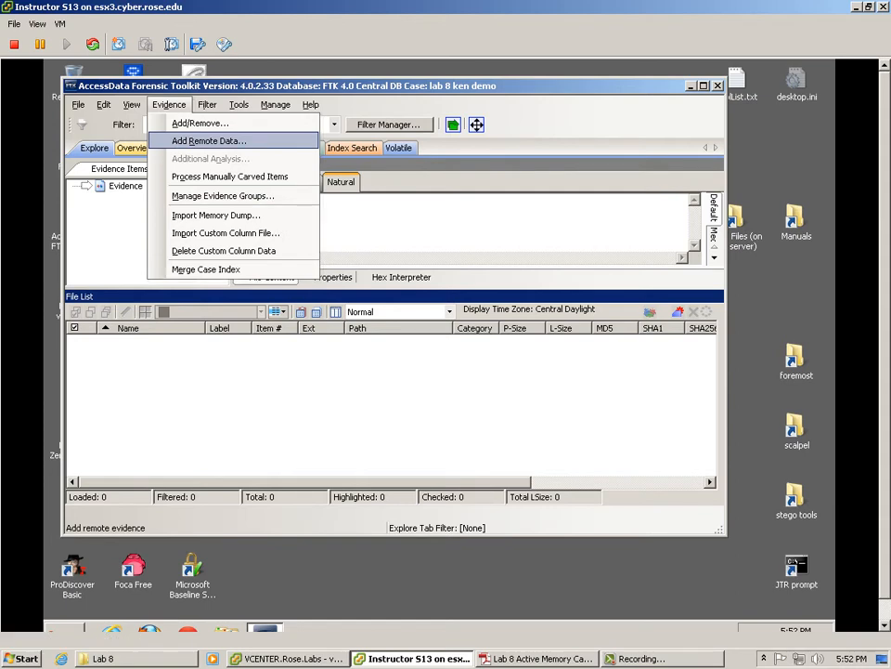
Step: Highlight the basic capture steps in the Lab 8 handout, then return to FTK
click(536, 659)
scroll(455, 353, down, 5)
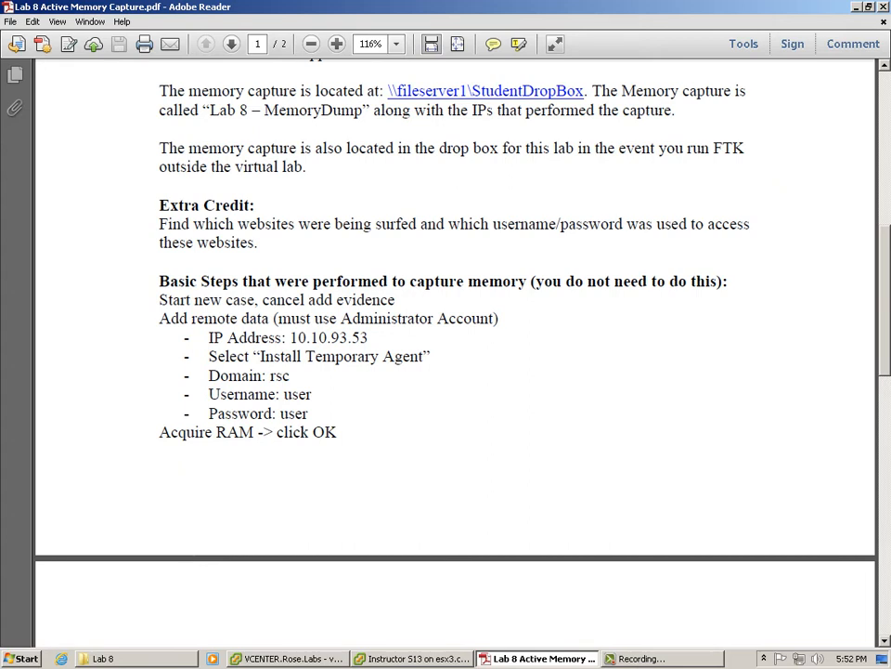
drag(194, 299, 337, 432)
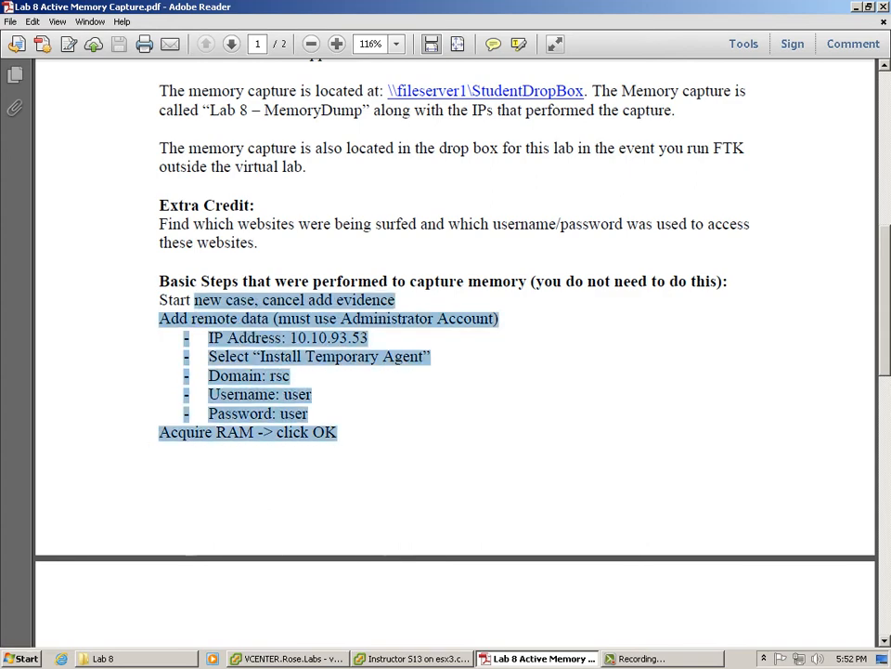
key(alt+Tab)
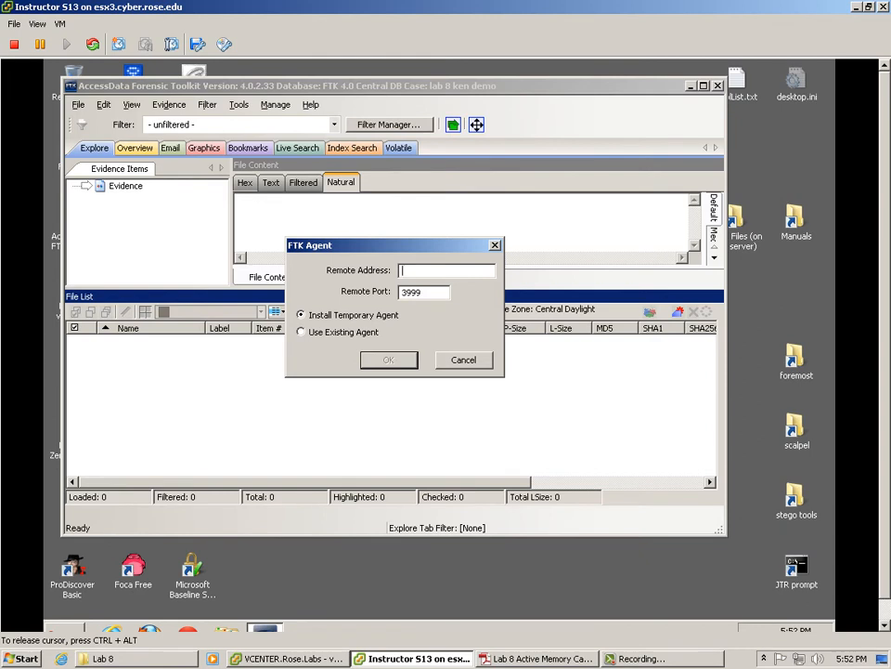
Step: Enter 10.10.93.53 as the agent's remote address, keeping the temporary agent on port 3999
text(10.10.93.53)
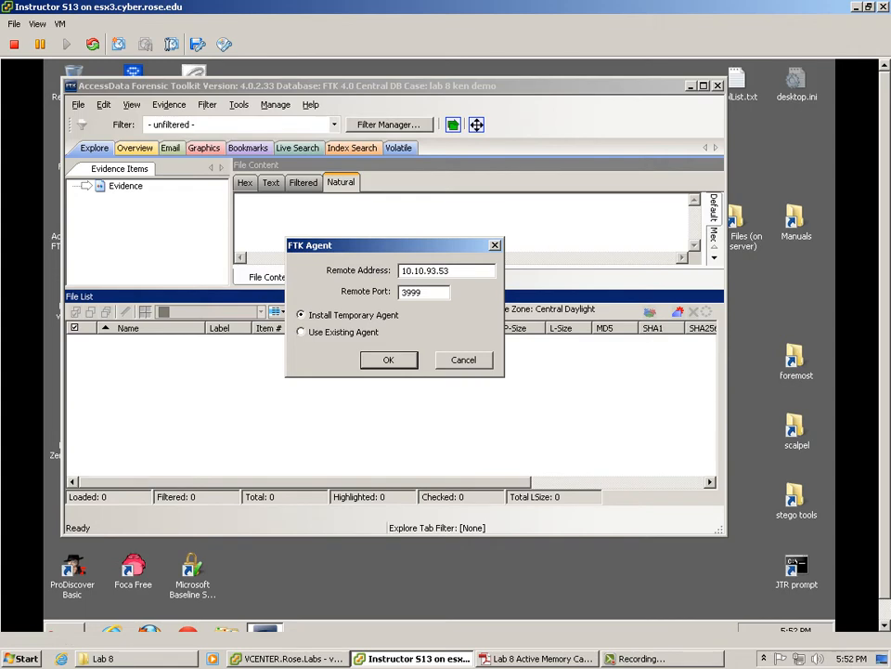
click(536, 658)
click(413, 658)
click(360, 598)
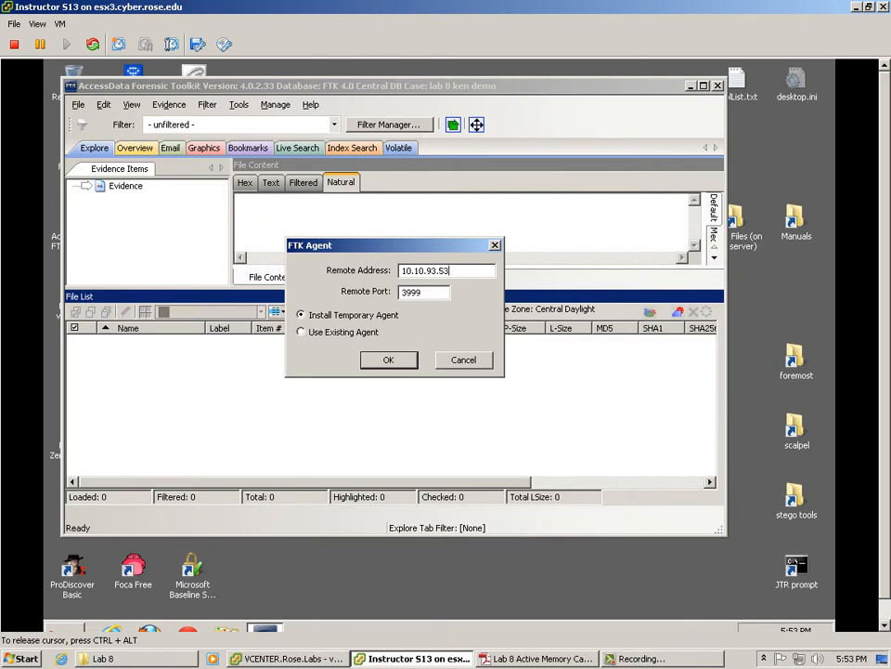
key(alt+Tab)
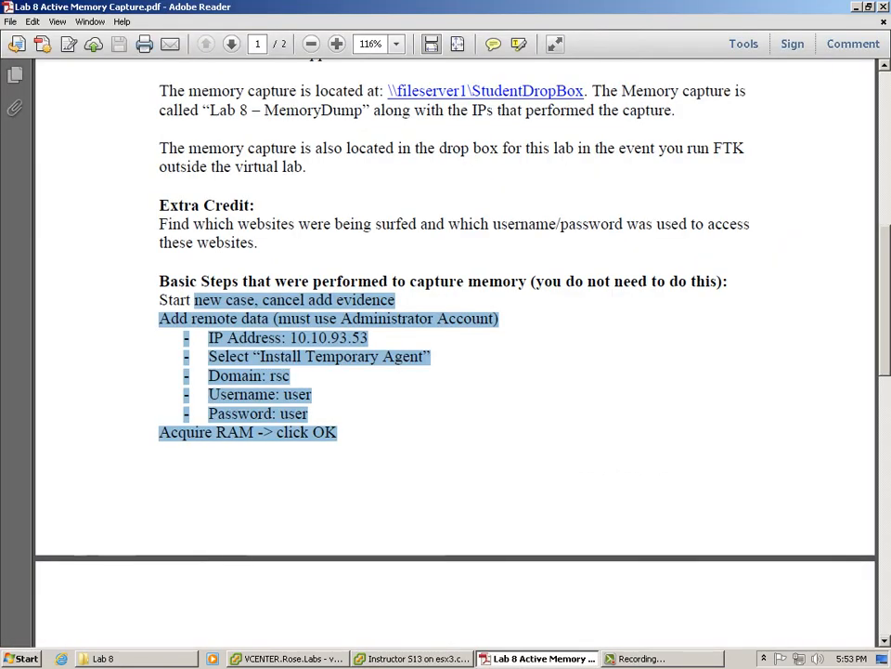
Step: Read the final capture steps at the top of page 2, then return to FTK
click(277, 377)
scroll(276, 189, down, 4)
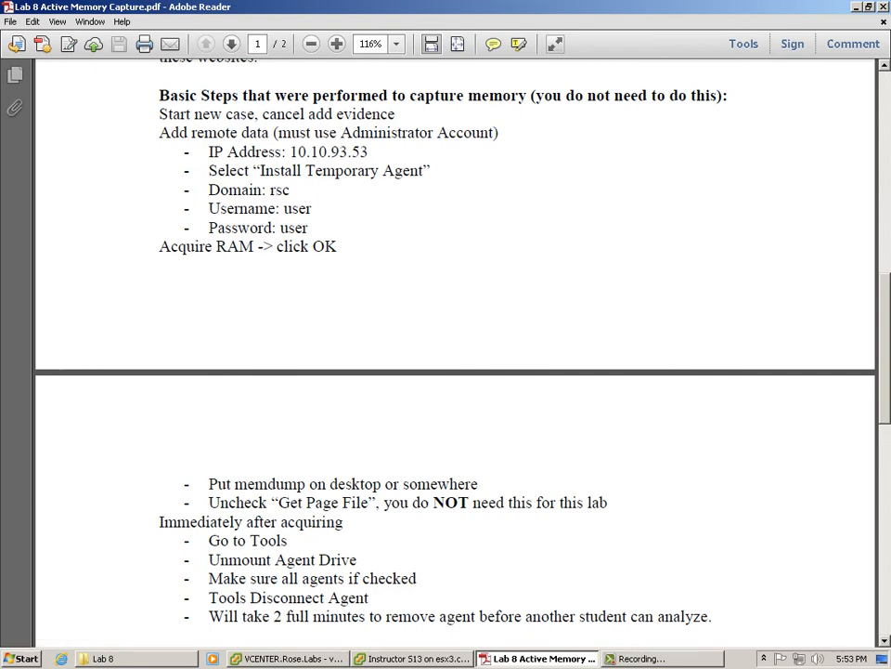
click(413, 658)
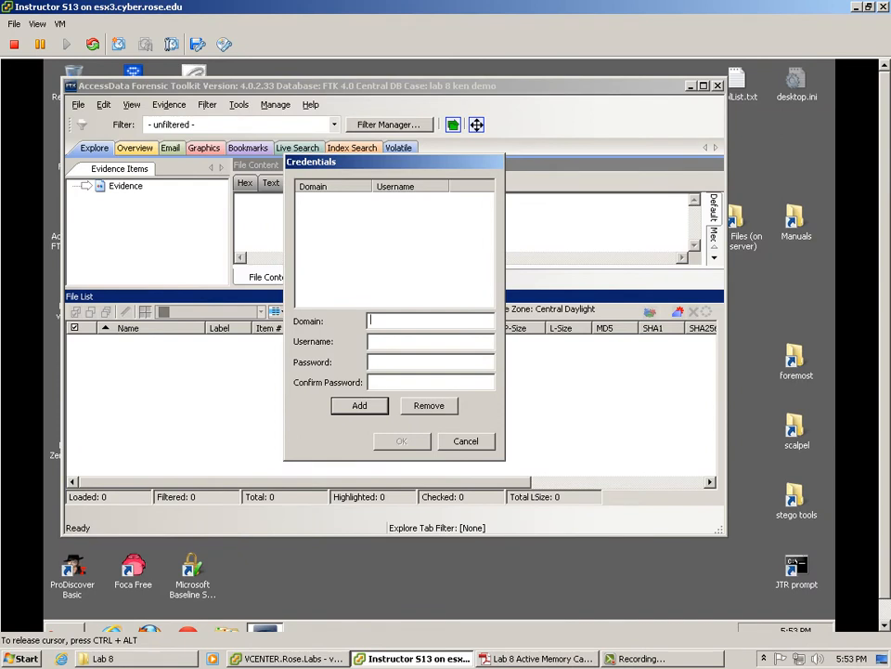
Step: Add a credential for domain rsc with the administrator username and password
text(rsc)
key(Tab)
text(user)
key(Tab)
text(****)
key(Tab)
text(****)
key(Return)
Step: Select the rsc credential and accept it to push the agent
click(371, 200)
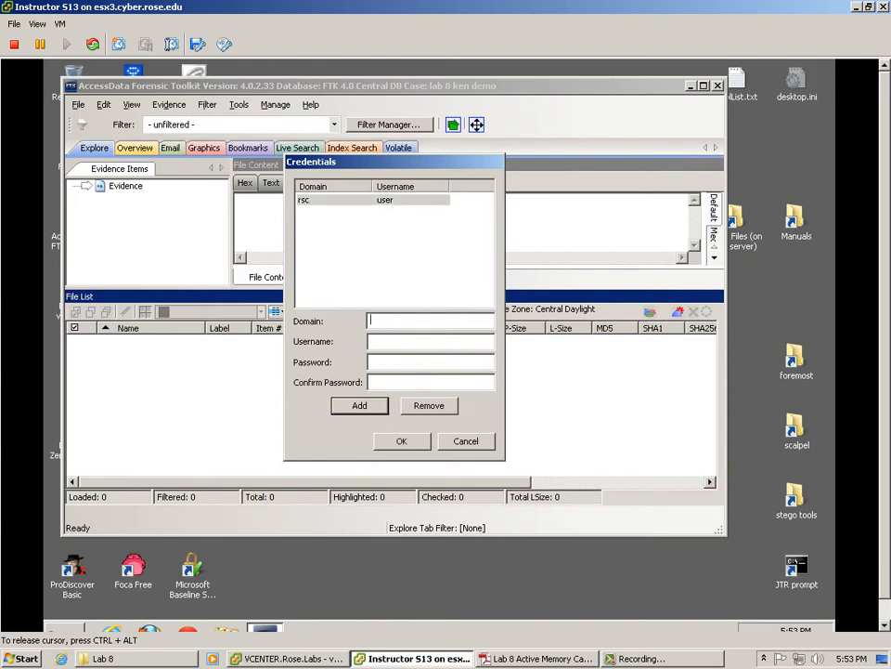
key(Tab)
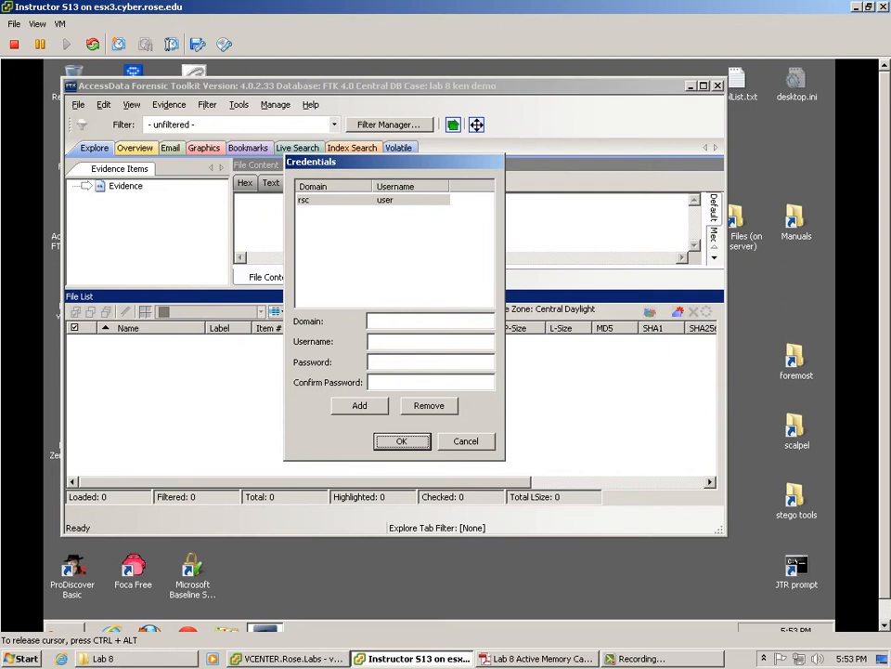
key(Return)
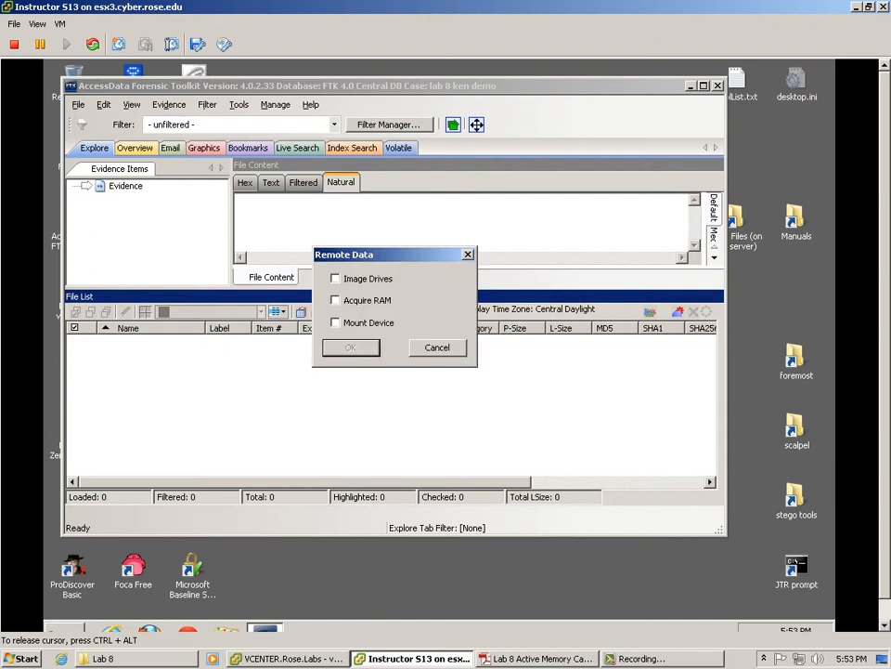
Step: Acquire RAM to the Desktop, with Get memory page file and Add memory analysis unchecked
click(336, 301)
click(351, 348)
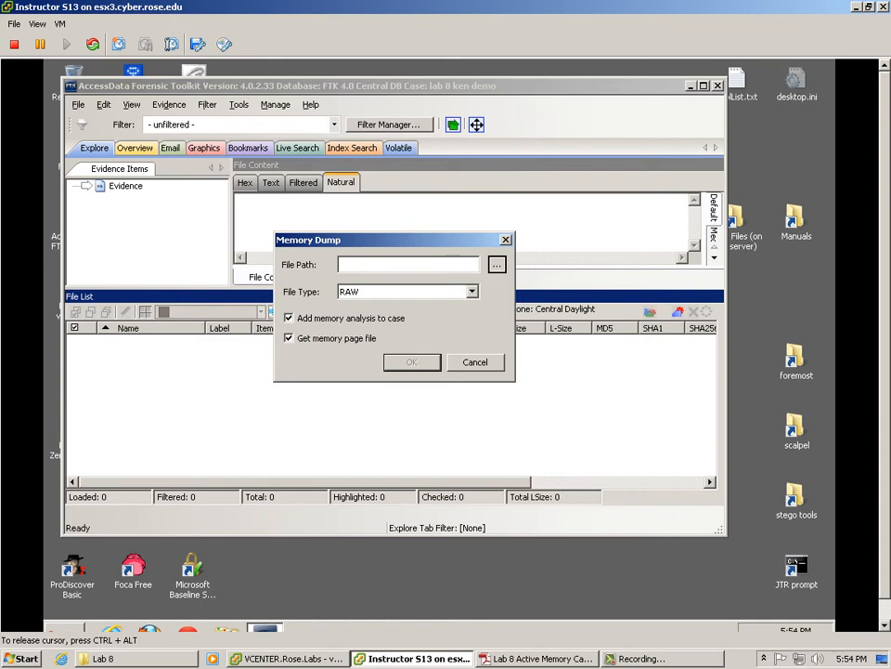
click(497, 264)
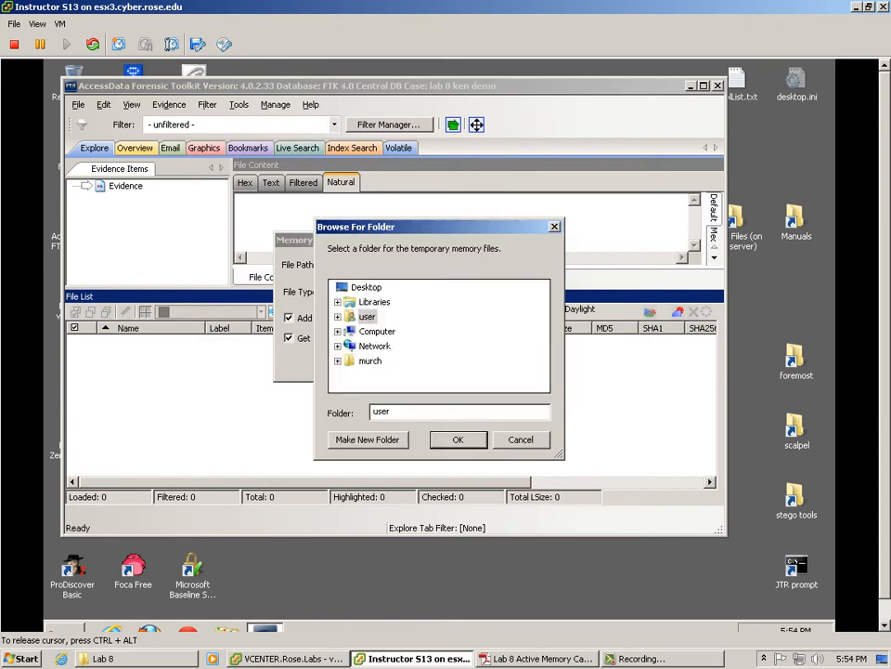
click(365, 287)
key(Return)
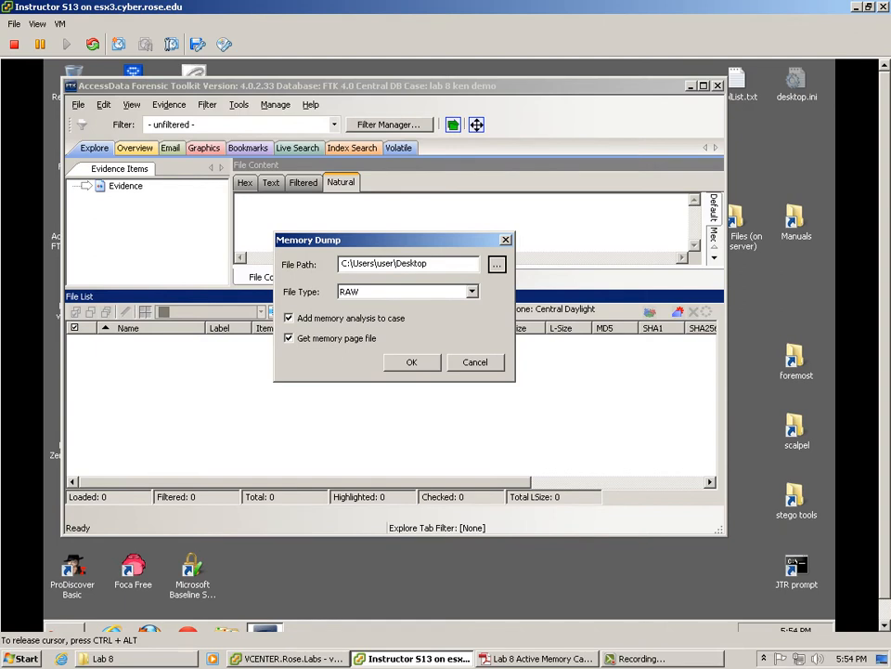
click(288, 338)
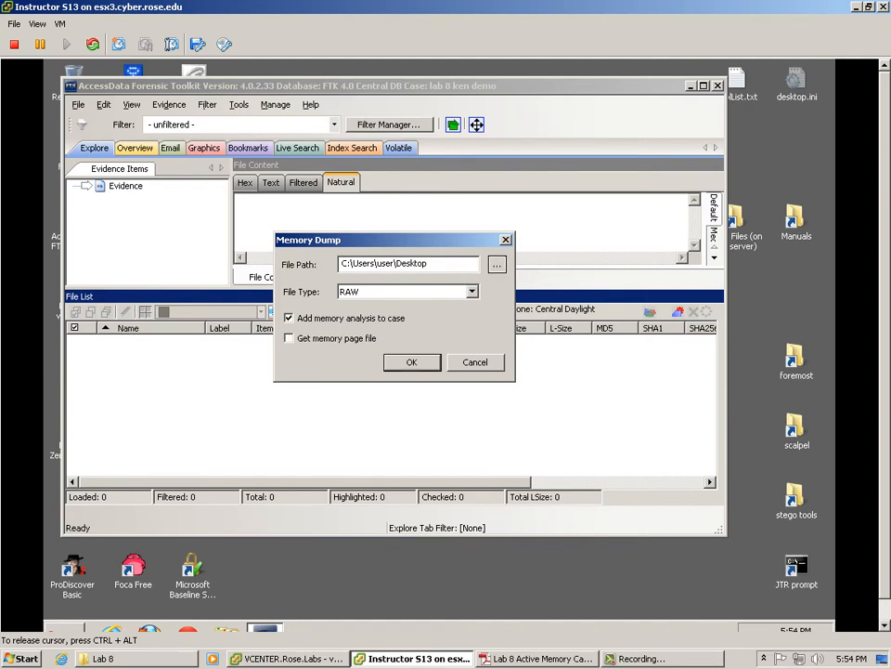
click(289, 318)
click(413, 363)
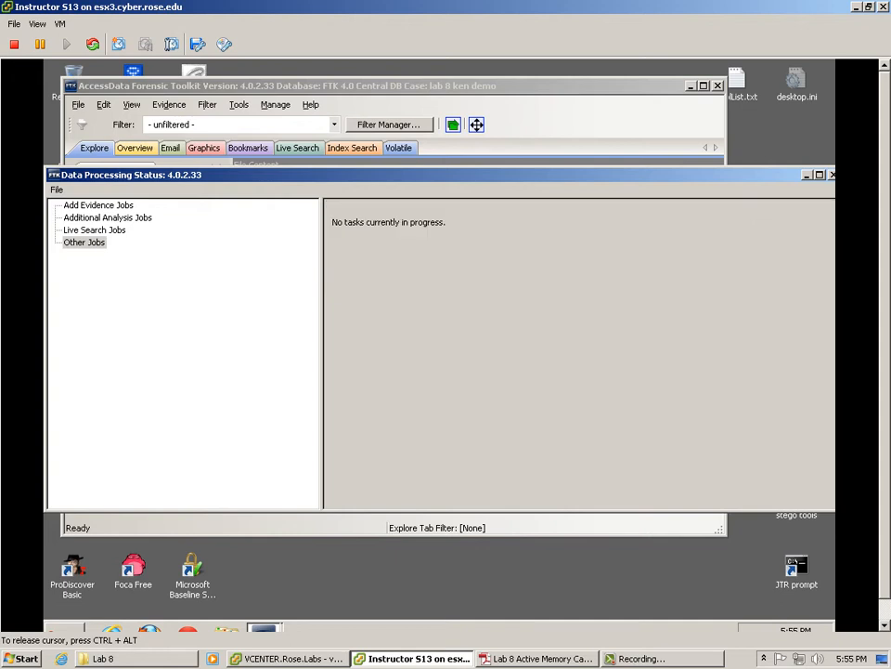
Step: Close the Data Processing Status window and open Evidence > Import Memory Dump
key(alt+F4)
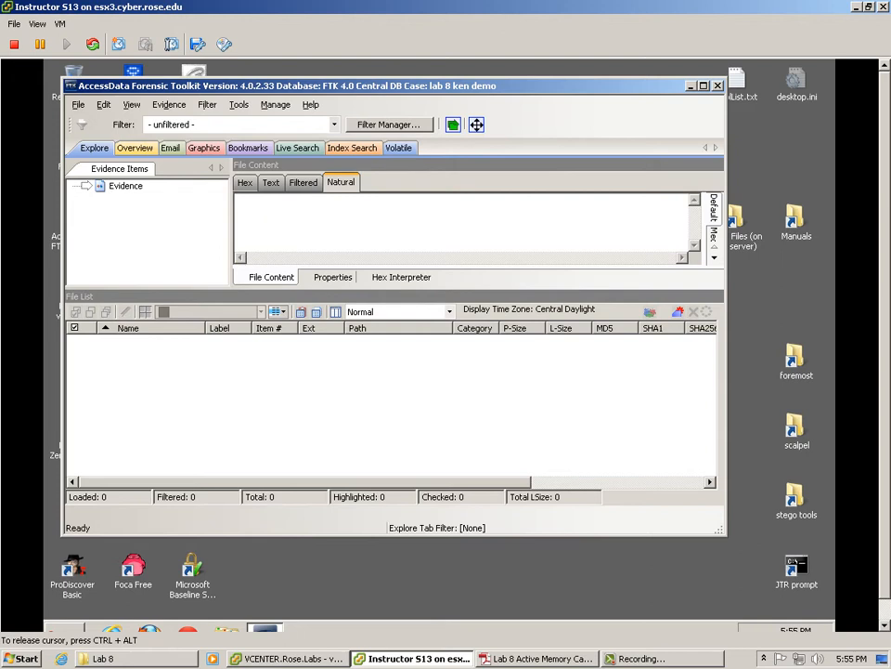
click(169, 104)
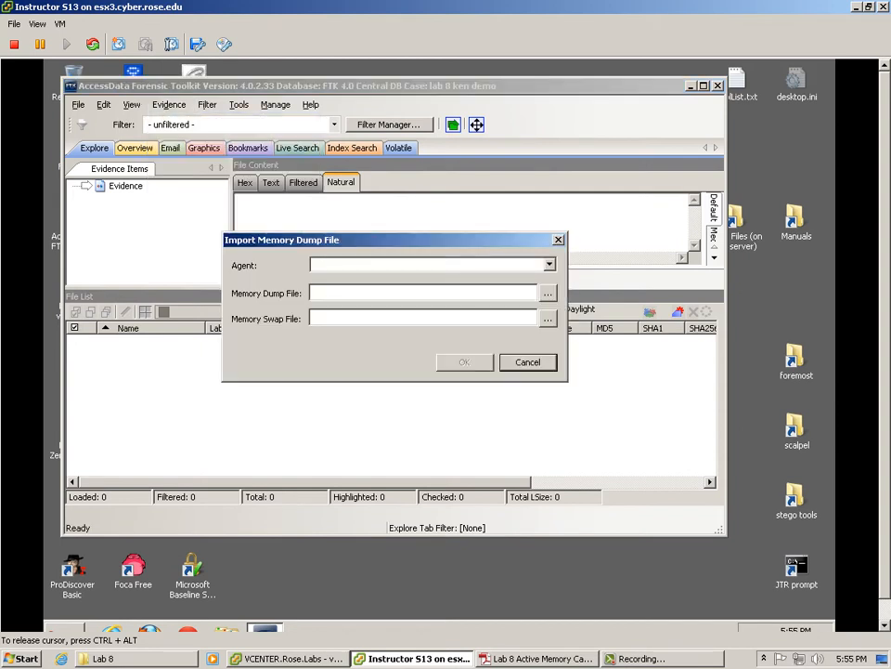
Step: Select the Desktop MemoryDump_10.10.93.53 file as the dump file, then bring up the lab PDF
click(550, 265)
click(550, 265)
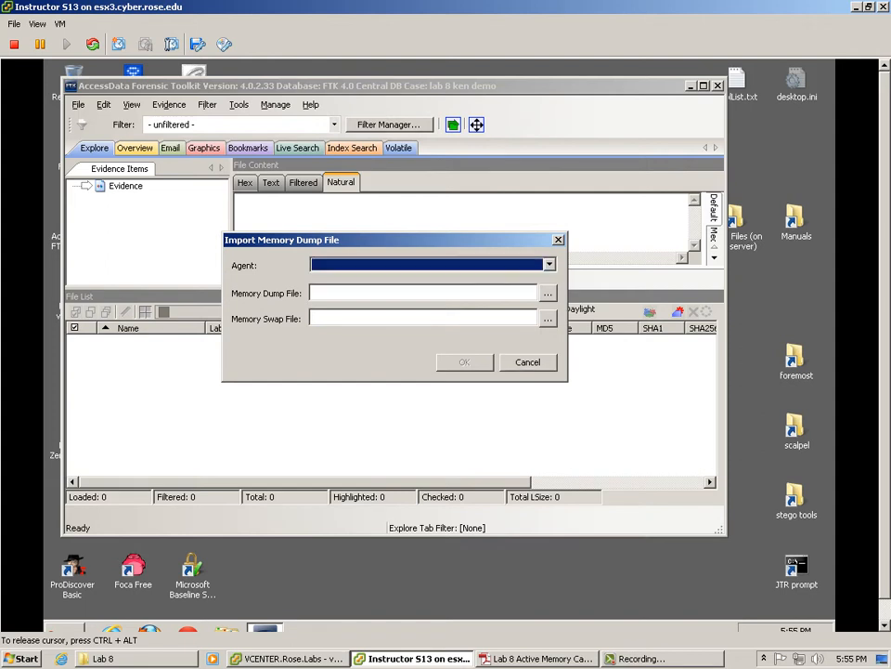
click(548, 293)
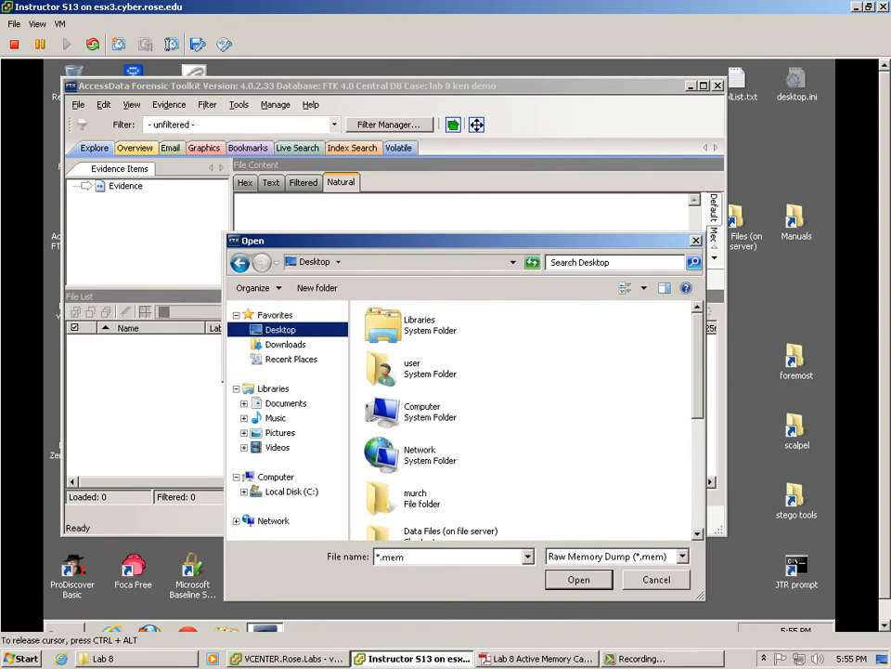
scroll(520, 371, down, 5)
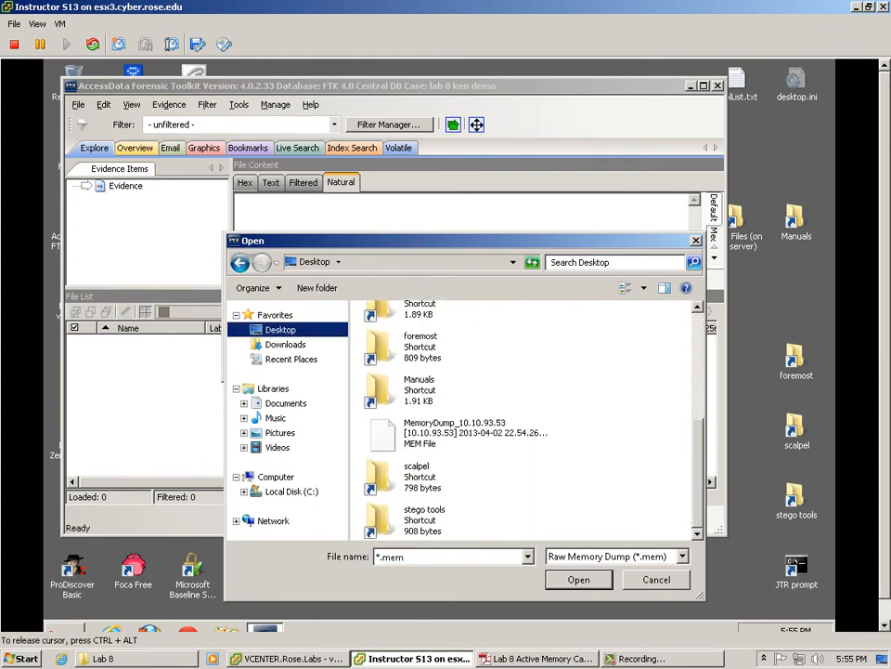
click(464, 431)
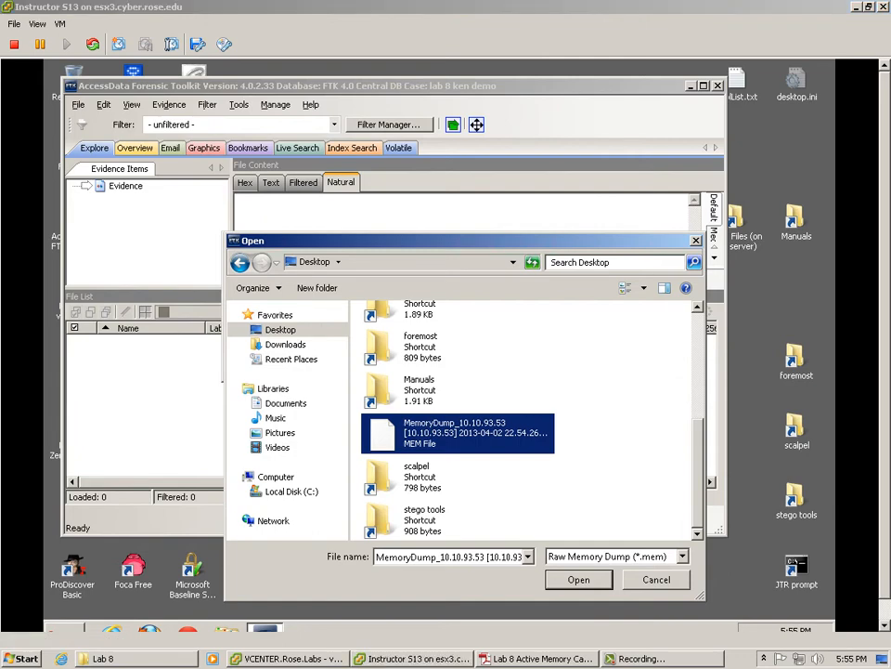
click(537, 658)
scroll(299, 100, up, 4)
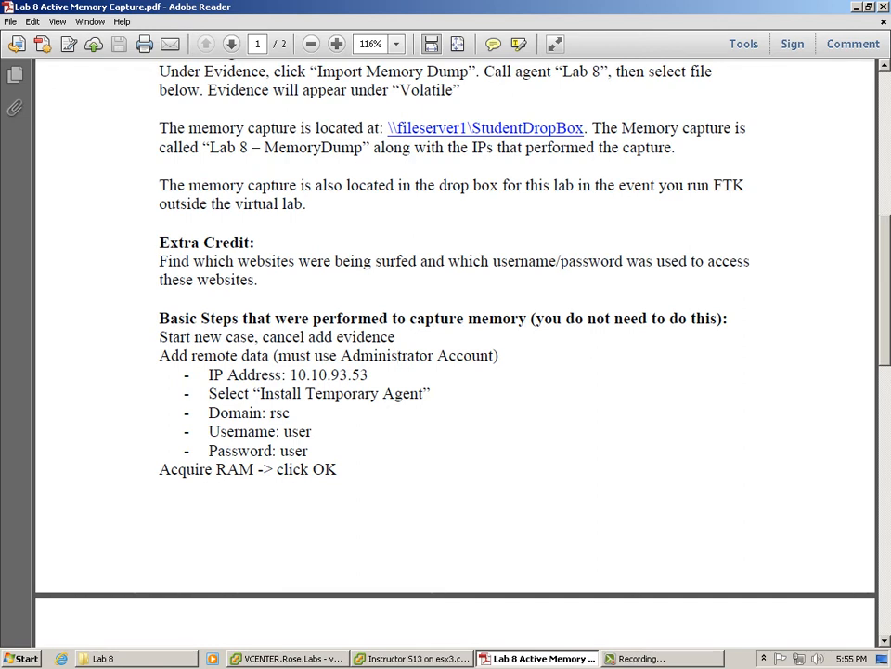
Step: Copy the \\fileserver1\StudentDropBox path from the lab PDF and return to the VM
click(484, 128)
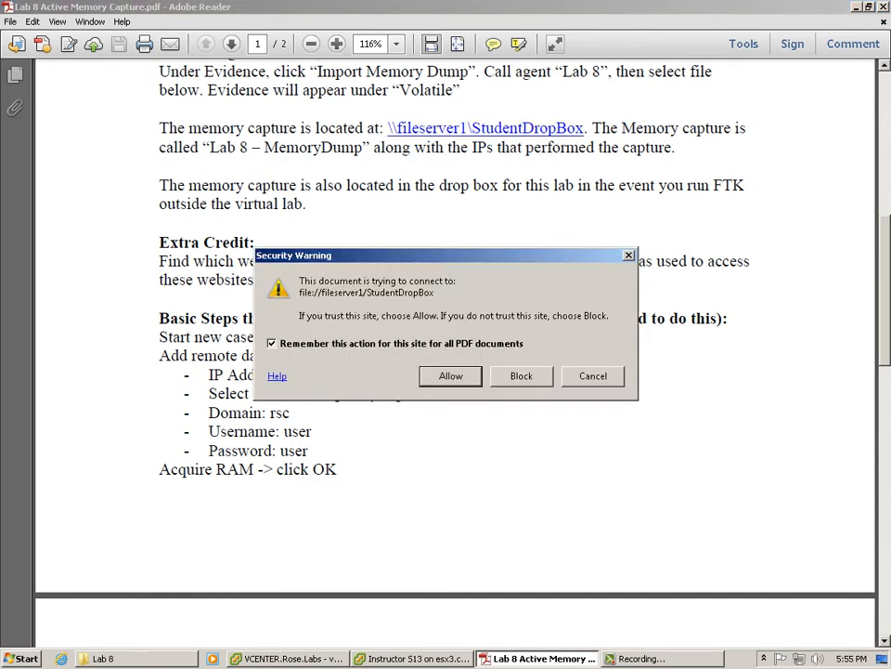
key(Return)
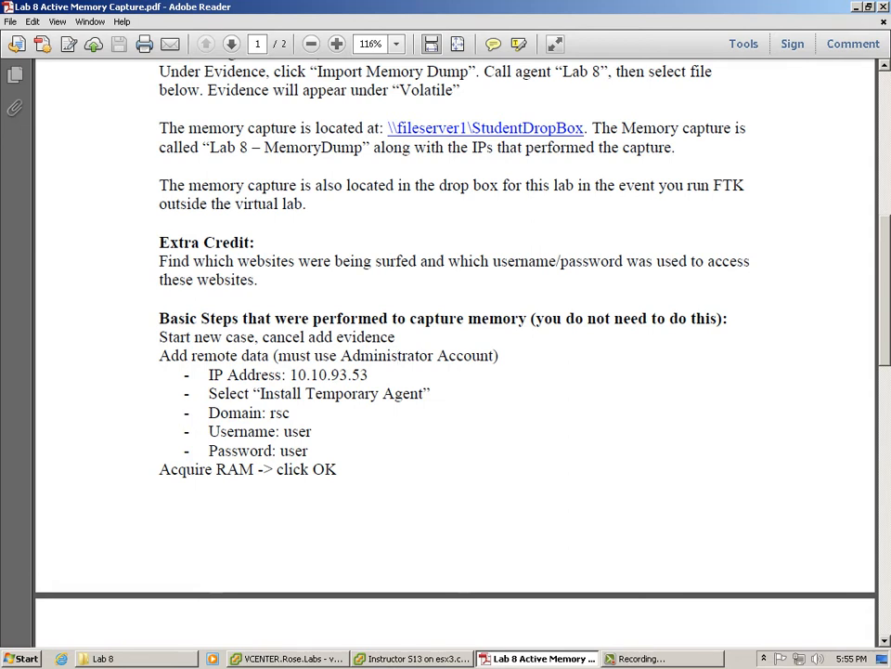
drag(587, 128, 387, 128)
key(cmd+c)
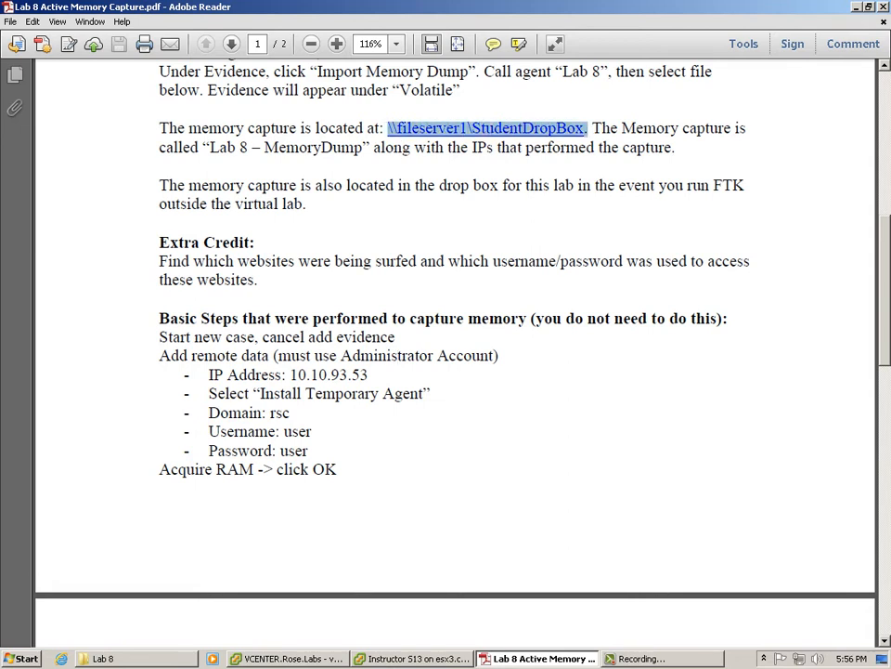
right_click(396, 130)
click(418, 139)
key(alt+Tab)
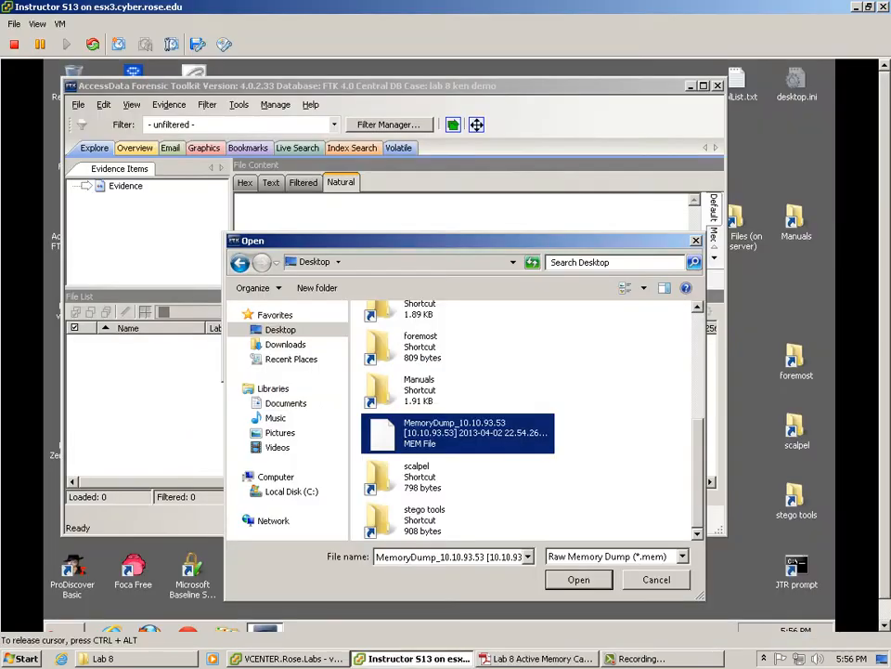
Step: Paste the share path into Start search, then confirm MemoryDump_10.10.93.53 as the dump file
key(super)
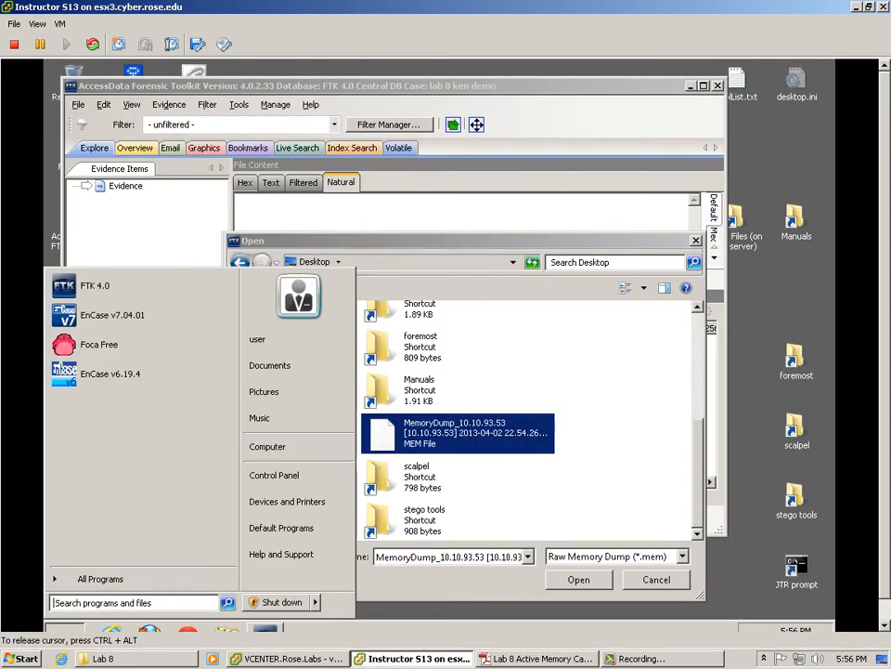
right_click(165, 600)
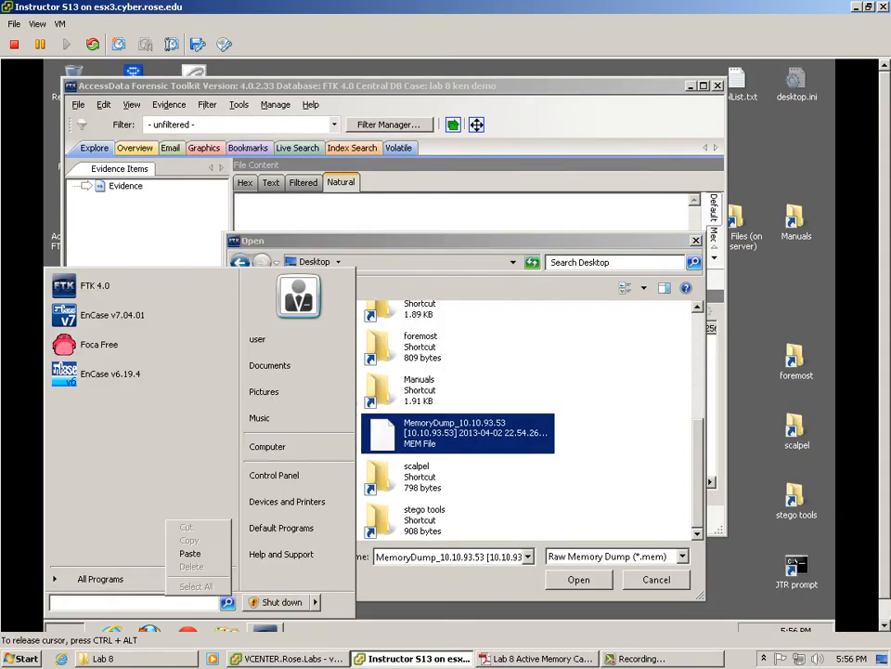
click(190, 553)
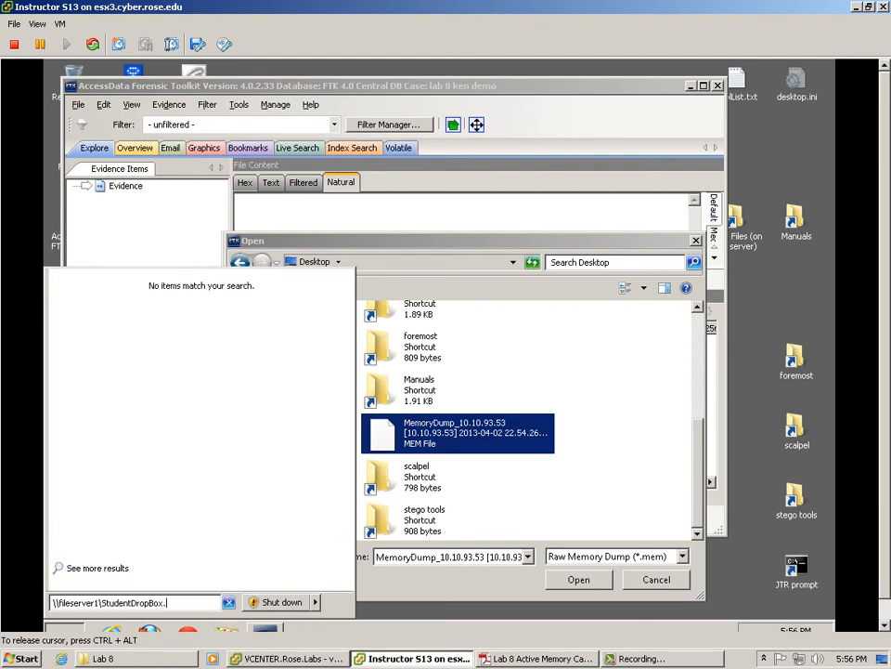
key(BackSpace)
key(Return)
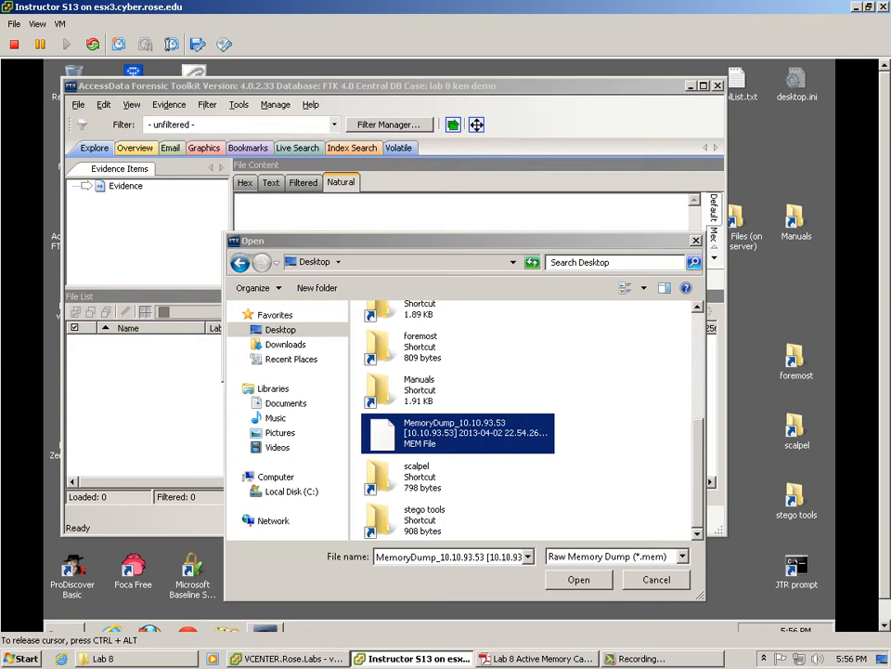
click(578, 579)
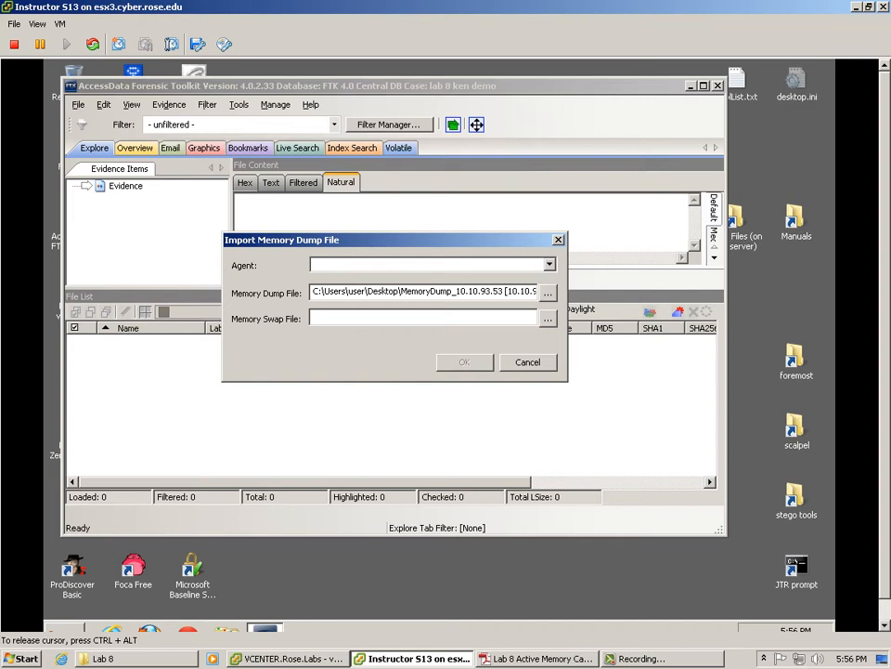
Step: Assign agent 10.10.93.53 to the memory dump and start the import
click(550, 265)
click(390, 289)
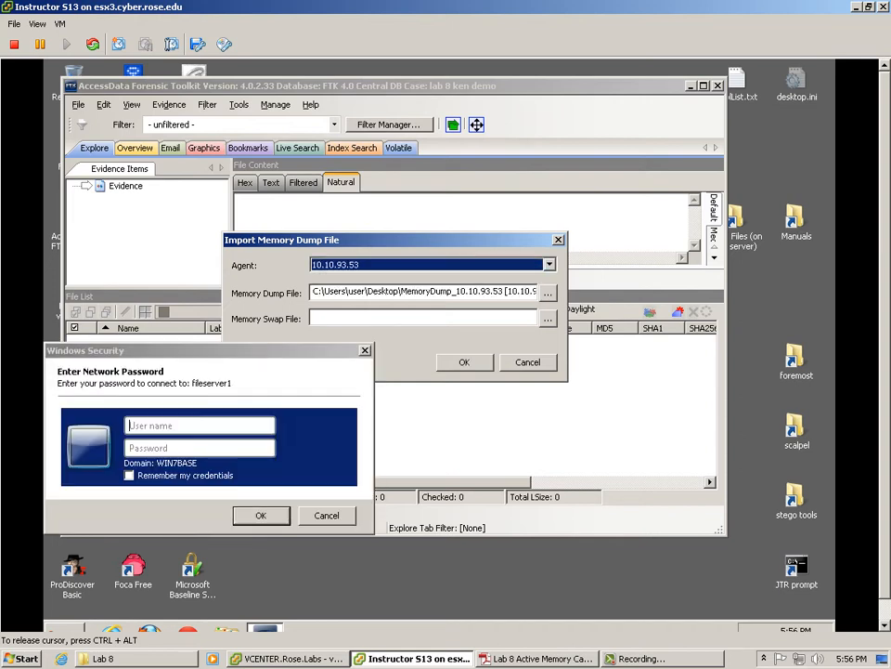
click(465, 362)
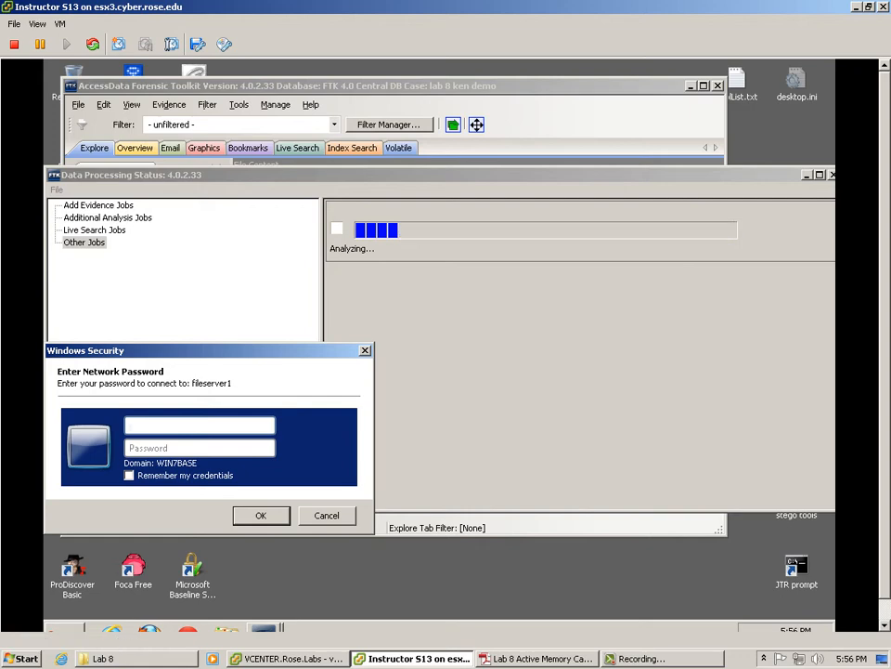
key(alt+Tab)
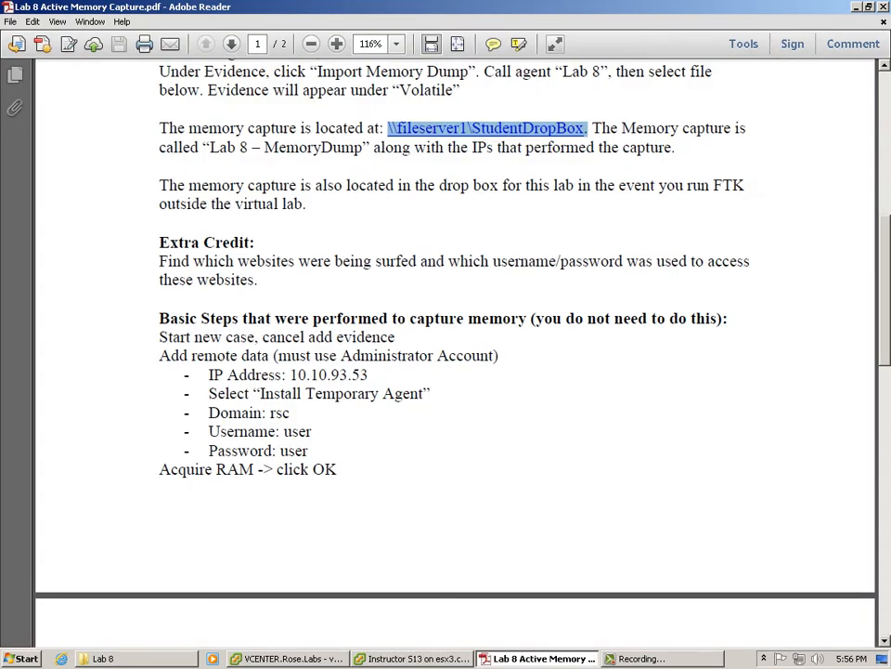
key(alt+Tab)
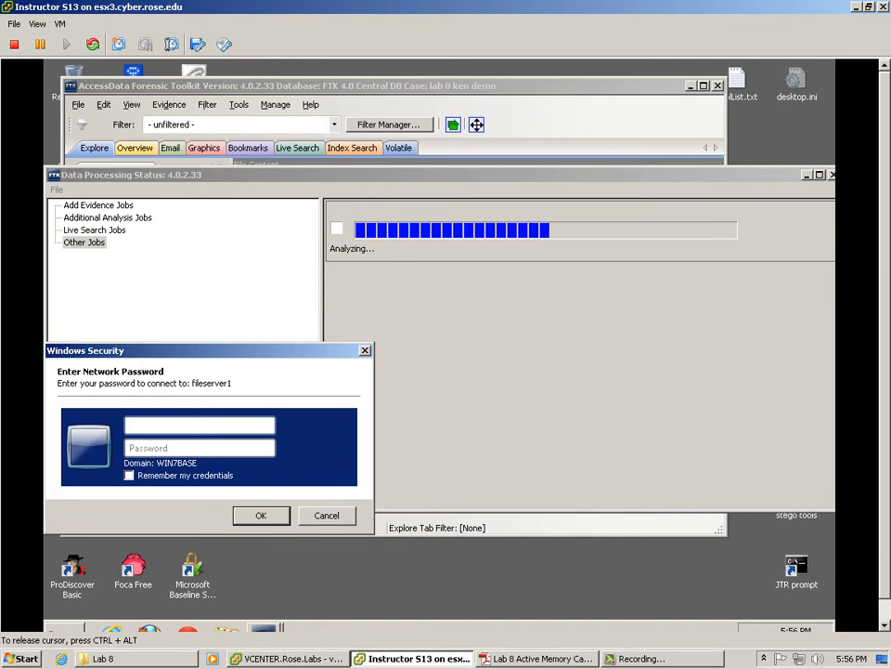
Step: Enter the domain-qualified user name and account password in Windows Security and submit
text(kdewey)
key(Tab)
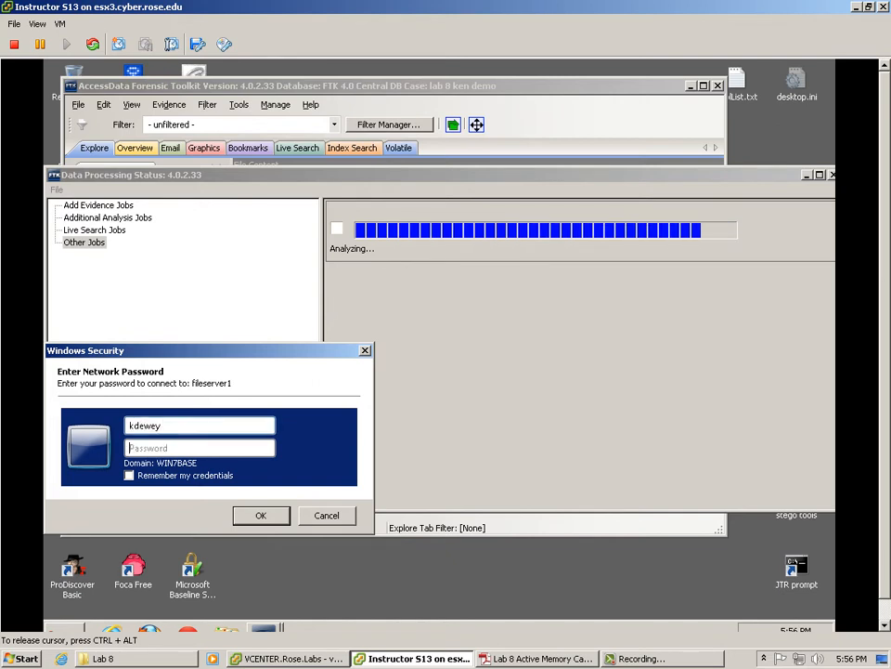
text(password123)
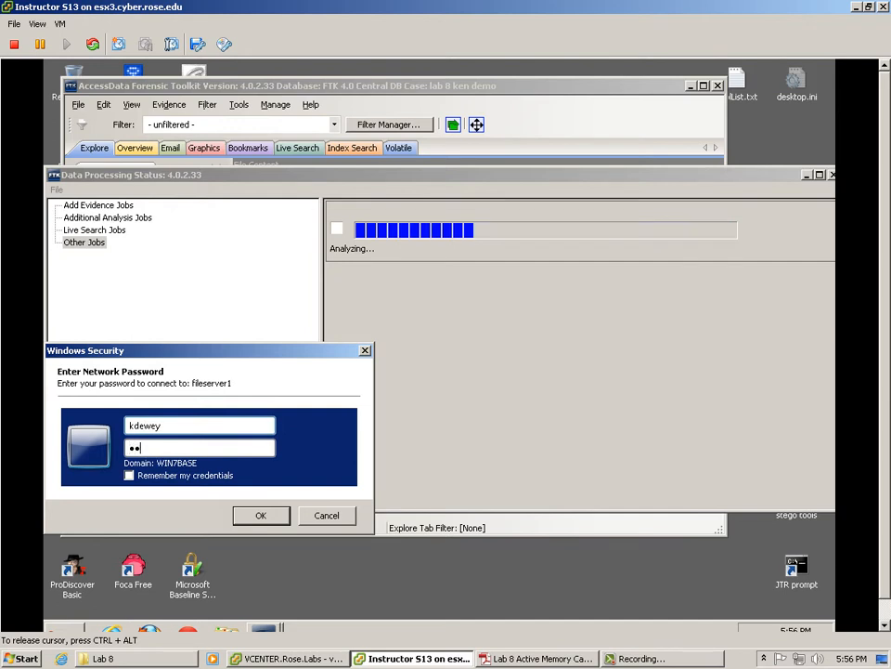
text(***)
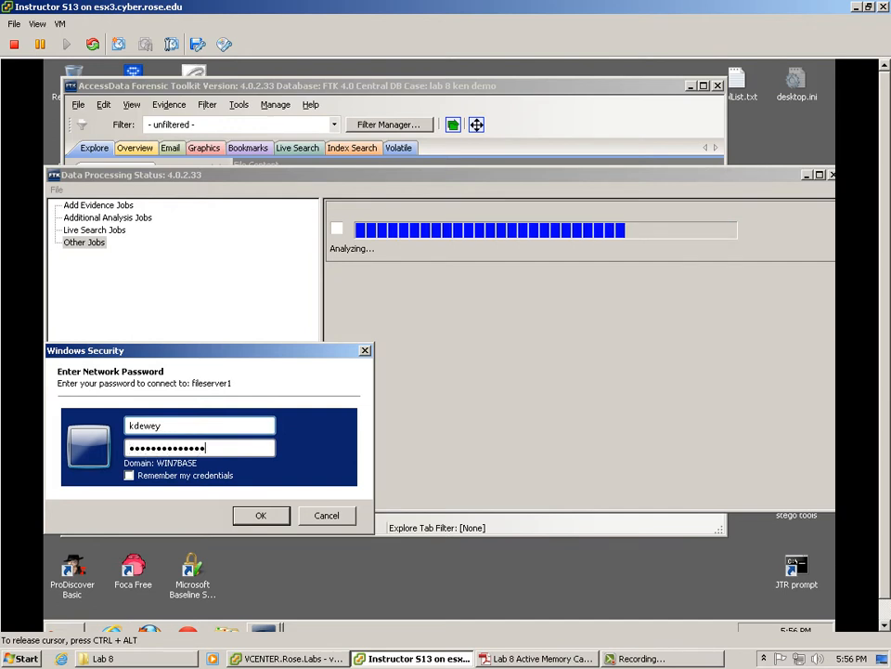
click(130, 425)
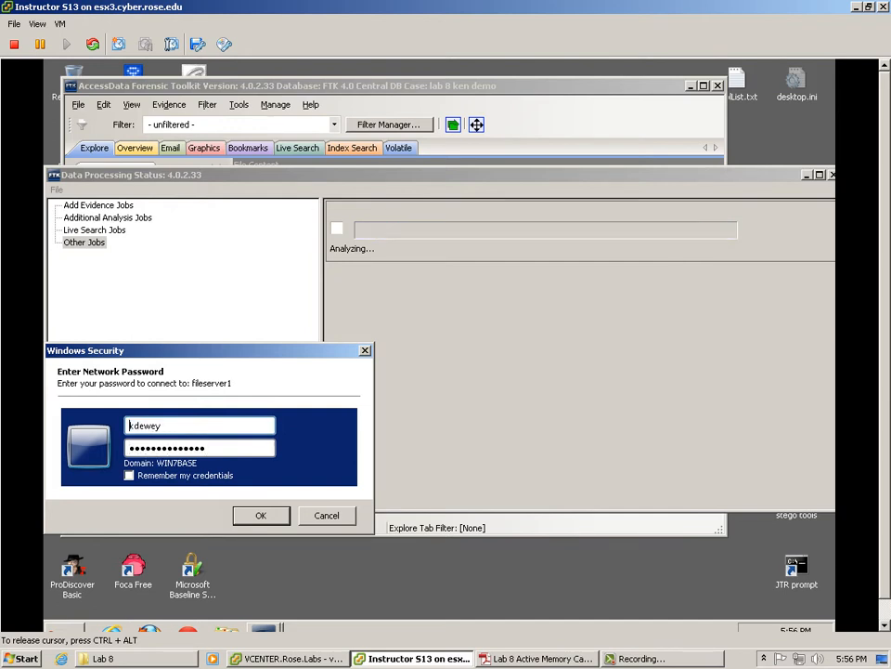
text(rose\)
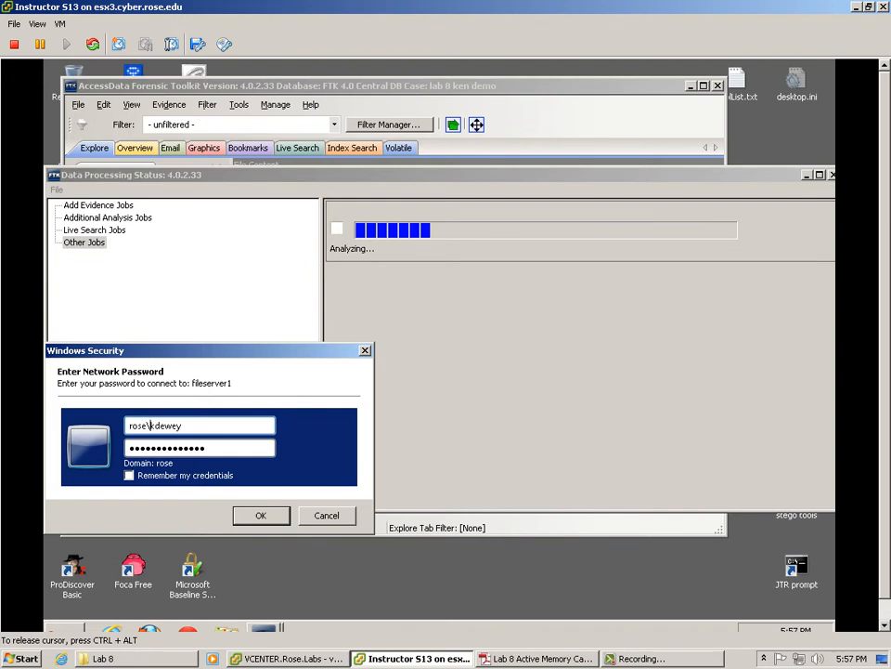
key(Return)
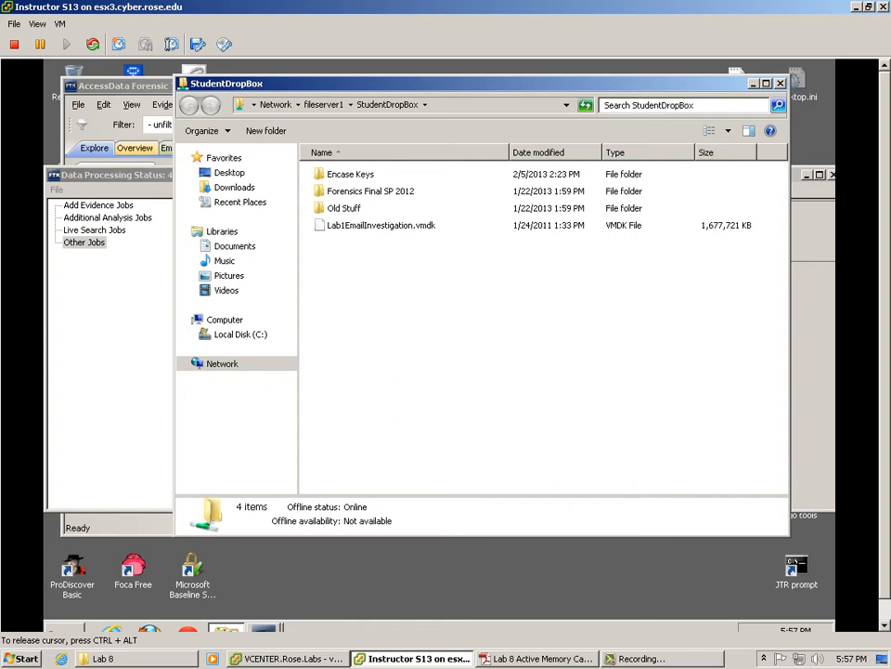
Step: Copy the Lab 8 memory dump file from the file server's Old Stuff folder
click(345, 208)
double_click(344, 209)
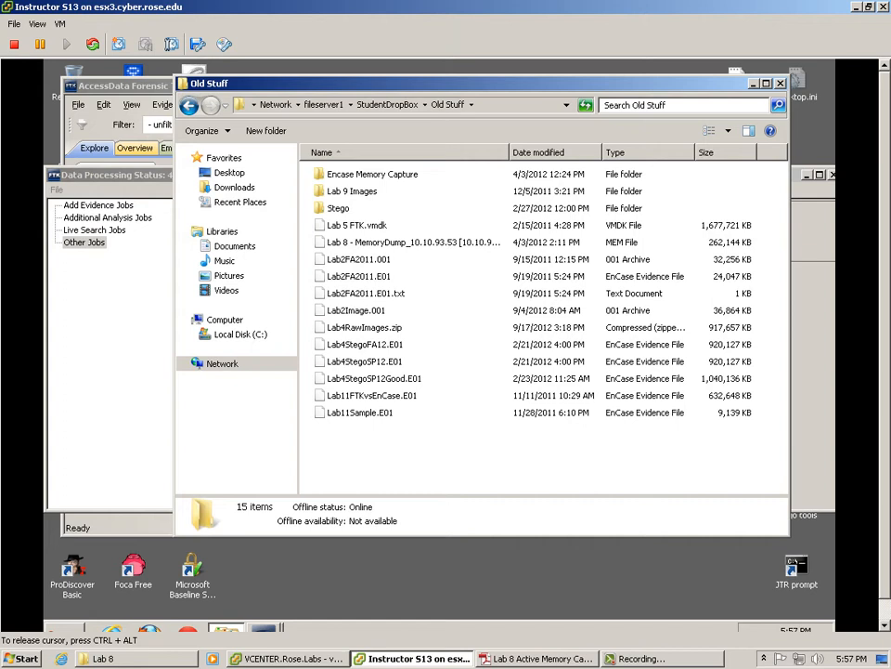
click(413, 242)
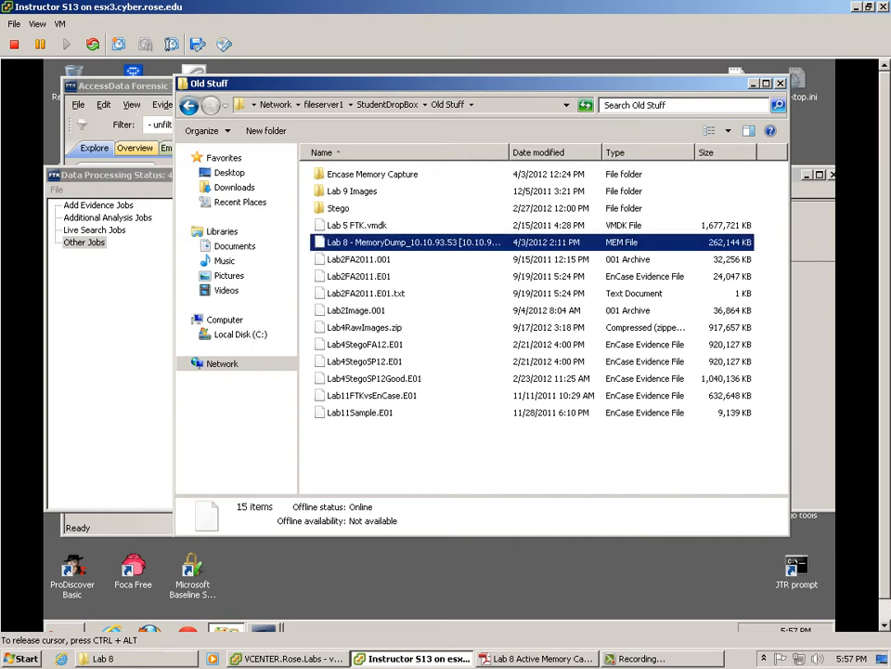
right_click(400, 243)
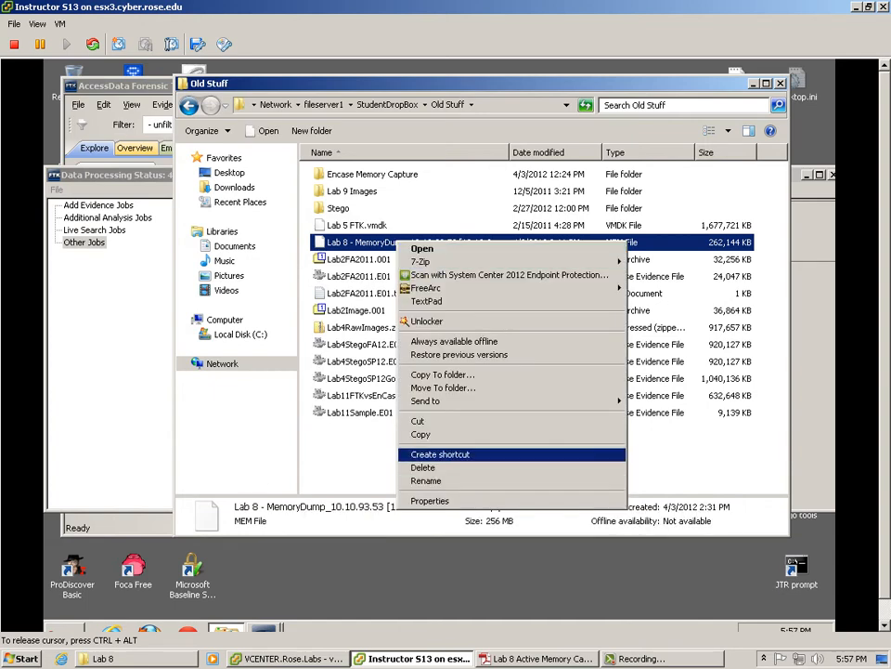
click(420, 434)
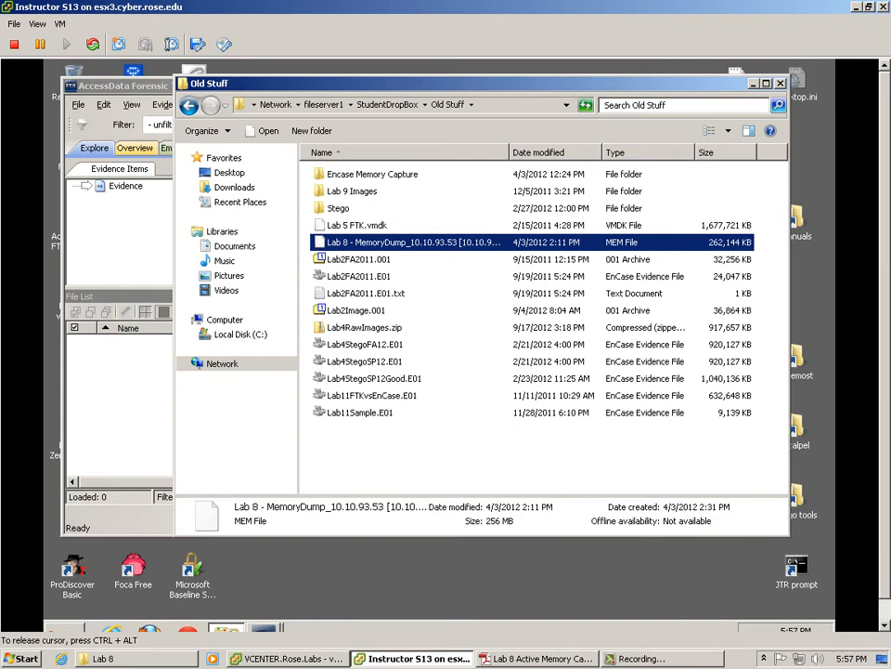
Step: Close Old Stuff, minimize FTK, and open the Data Files (on file server) share
click(755, 84)
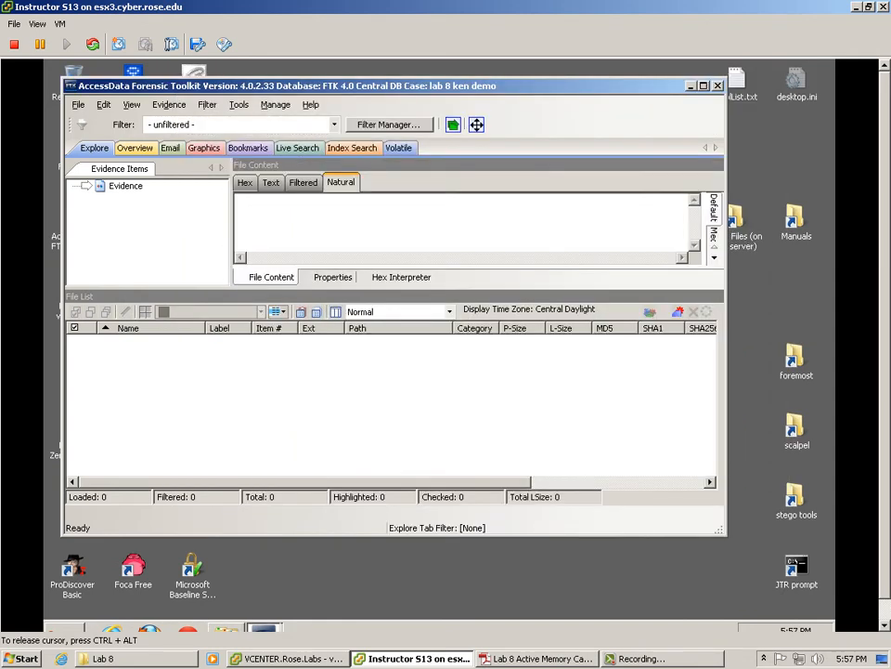
click(691, 85)
double_click(735, 223)
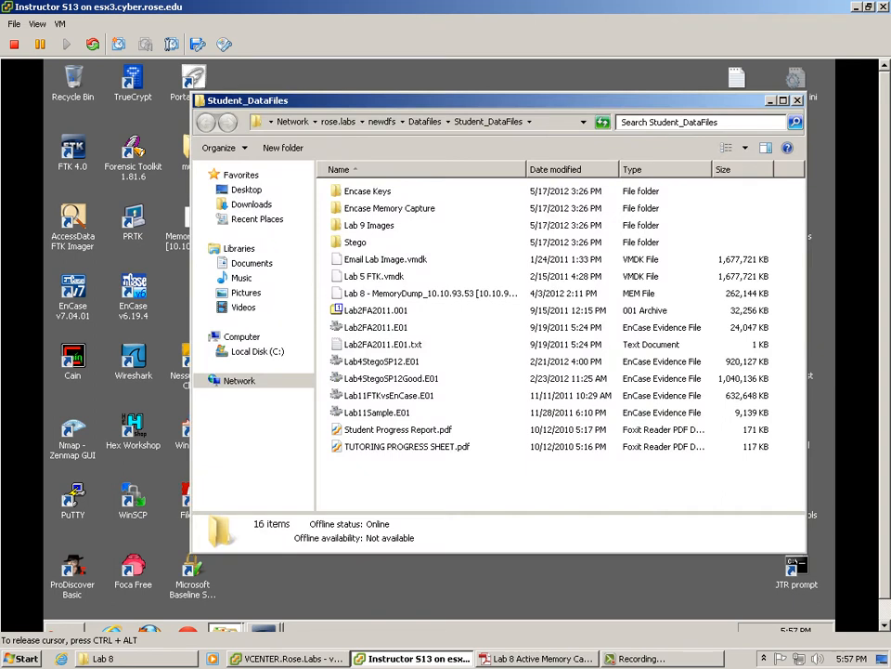
Step: Reopen Data Files (on file server), check the Lab 8 MemoryDump file, then close the window
click(798, 100)
click(734, 223)
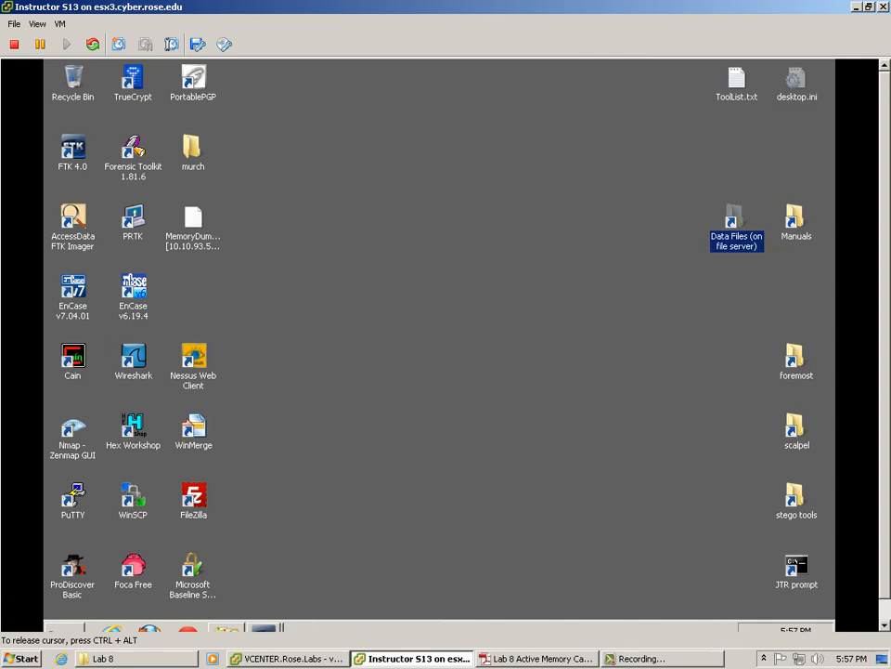
double_click(735, 223)
click(446, 310)
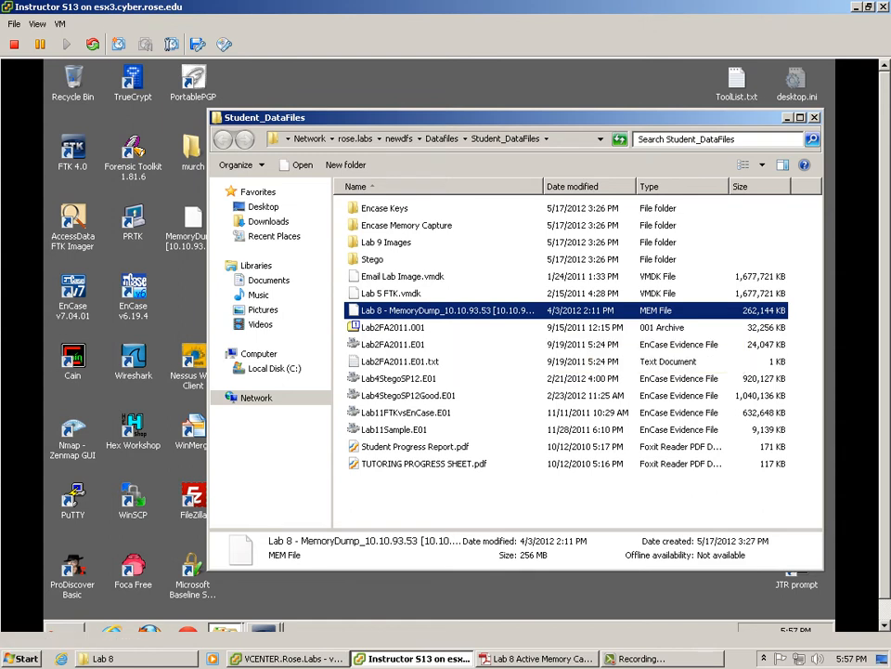
click(815, 118)
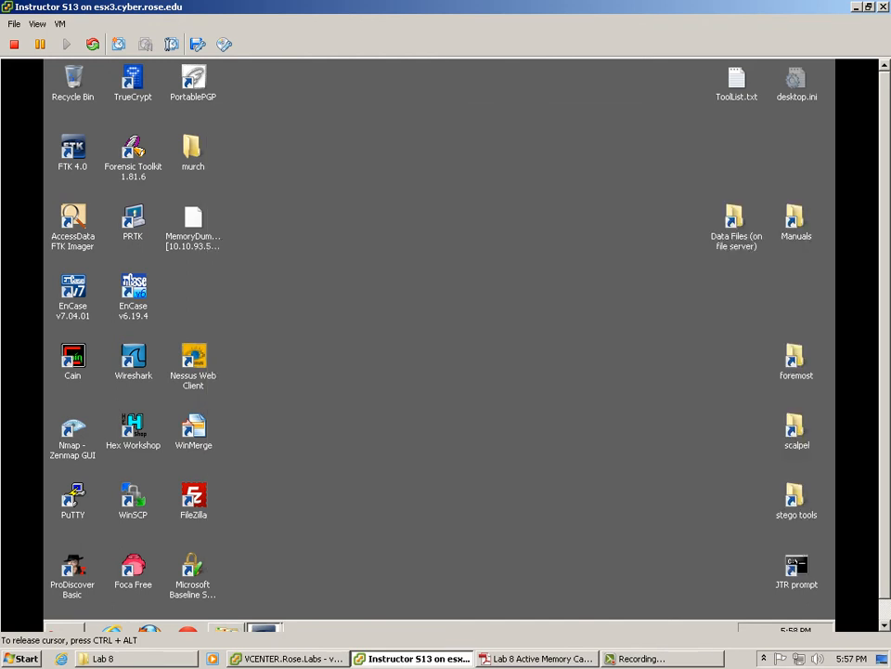
mouse_move(265, 628)
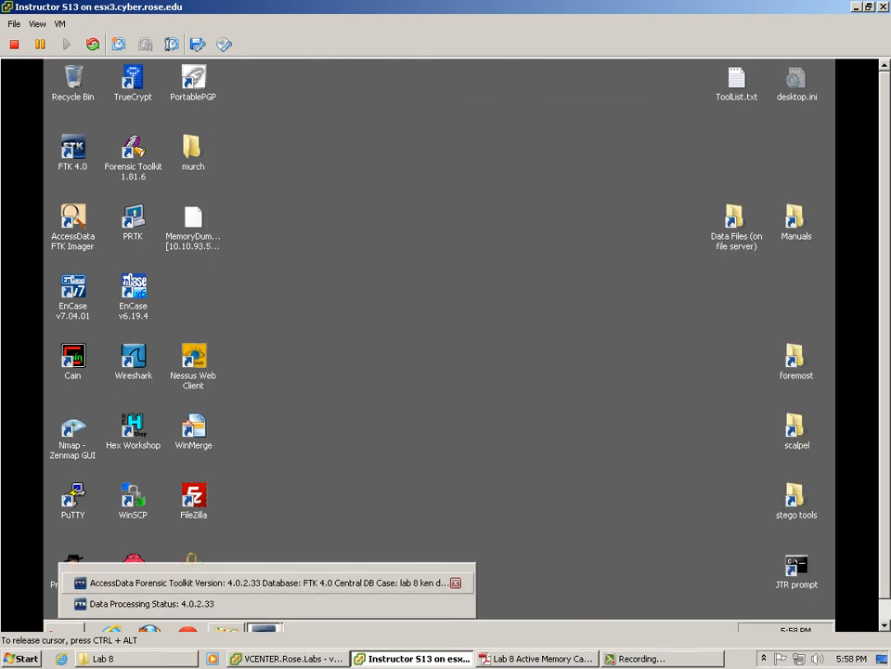
Step: Open \\fileserver1\d$\StudentAccess\StudentDropbox via the Start menu search
click(149, 604)
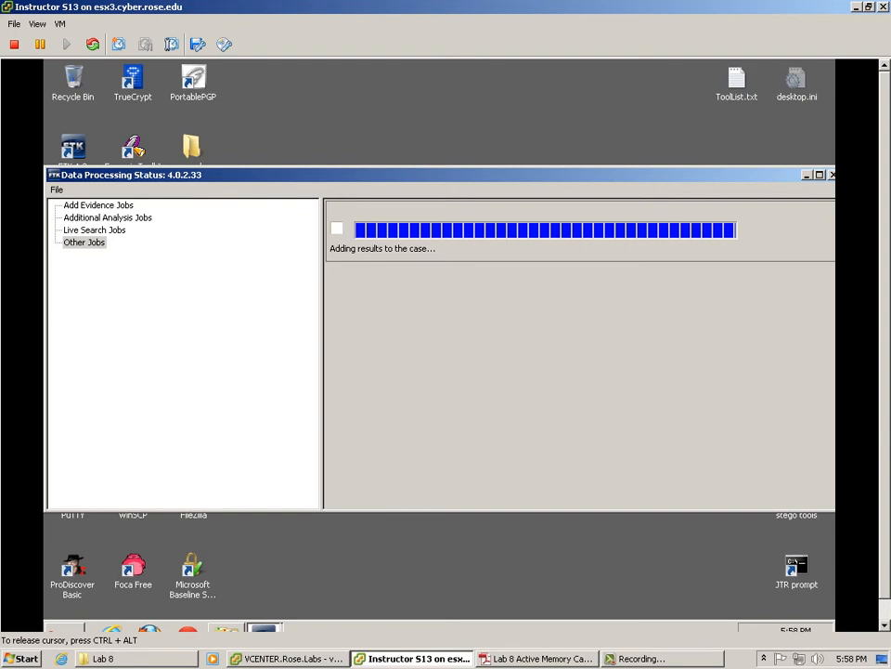
key(super)
text(\)
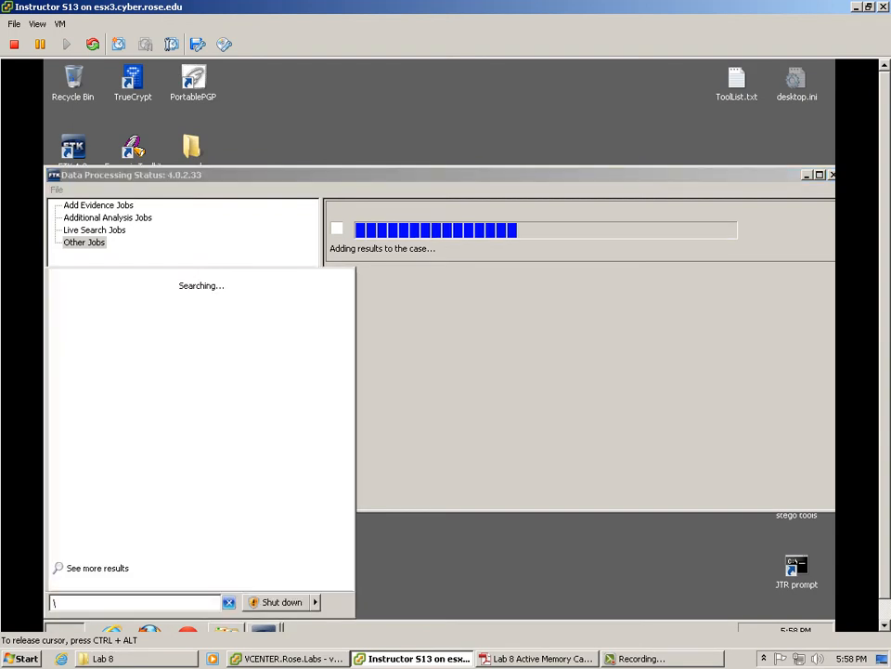
text(\file)
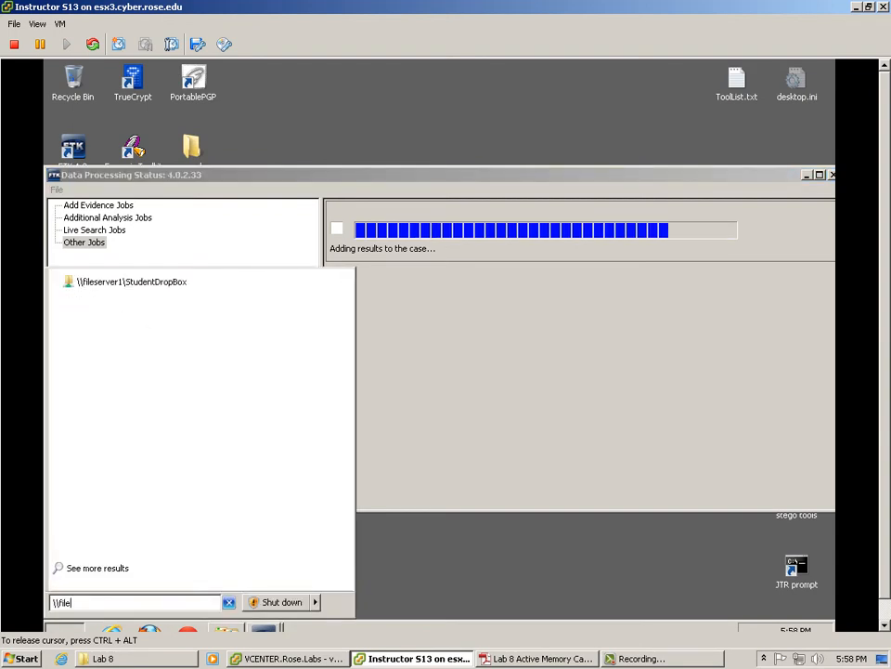
key(Down)
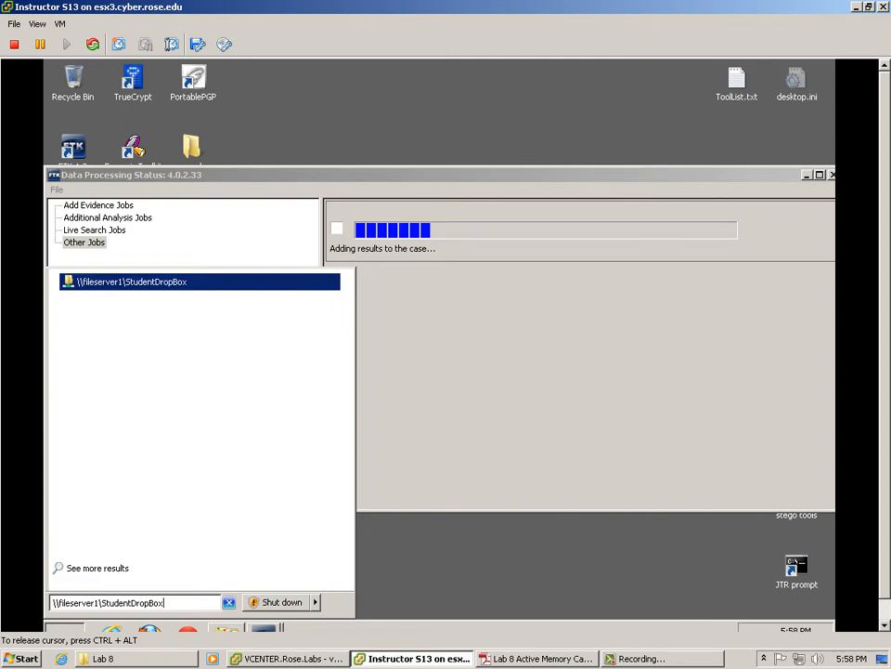
key(BackSpace)
key(BackSpace)
key(BackSpace)
key(BackSpace)
key(BackSpace)
key(BackSpace)
key(BackSpace)
key(BackSpace)
key(BackSpace)
key(BackSpace)
key(BackSpace)
key(BackSpace)
key(BackSpace)
key(BackSpace)
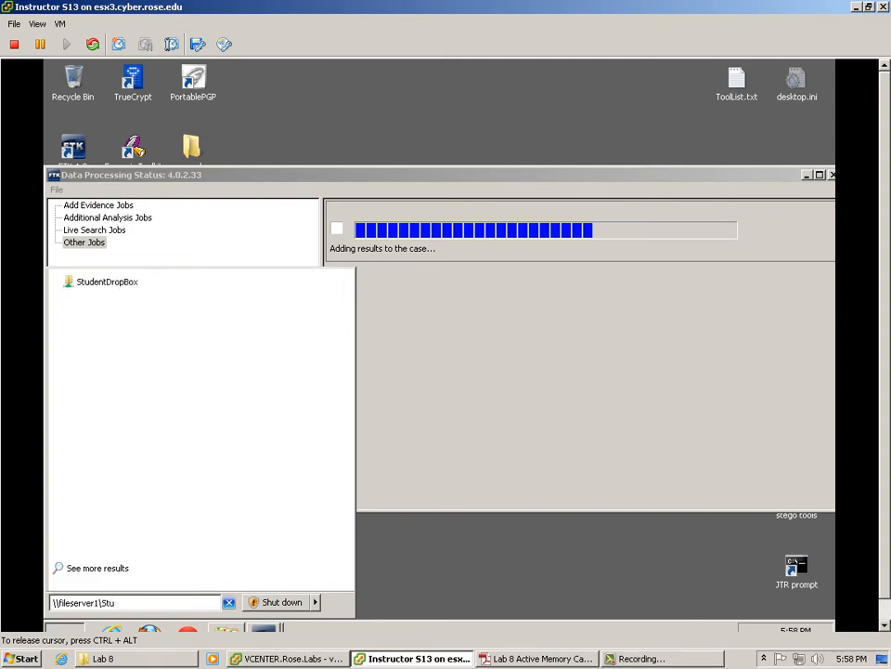
text(d$\)
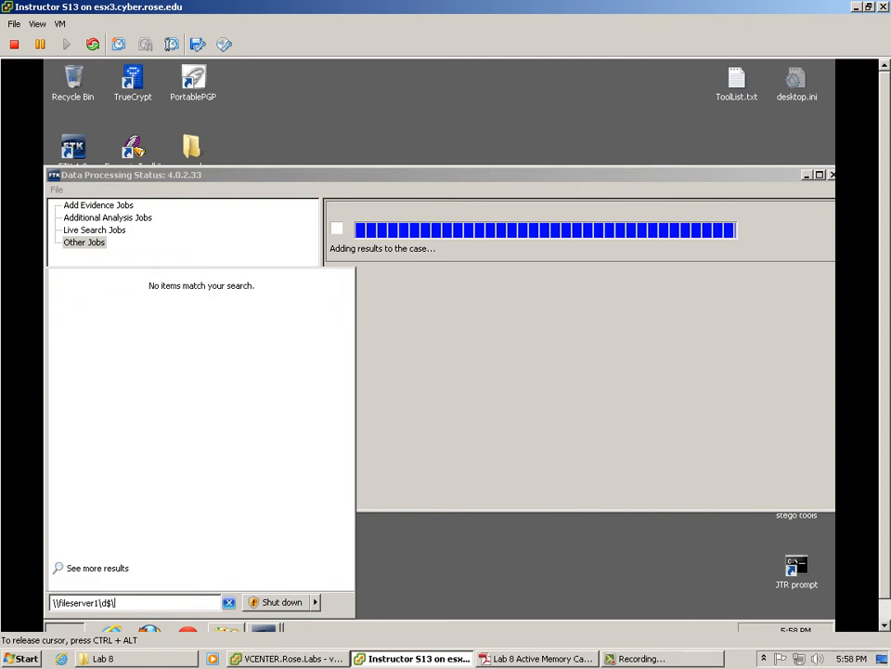
text(stu)
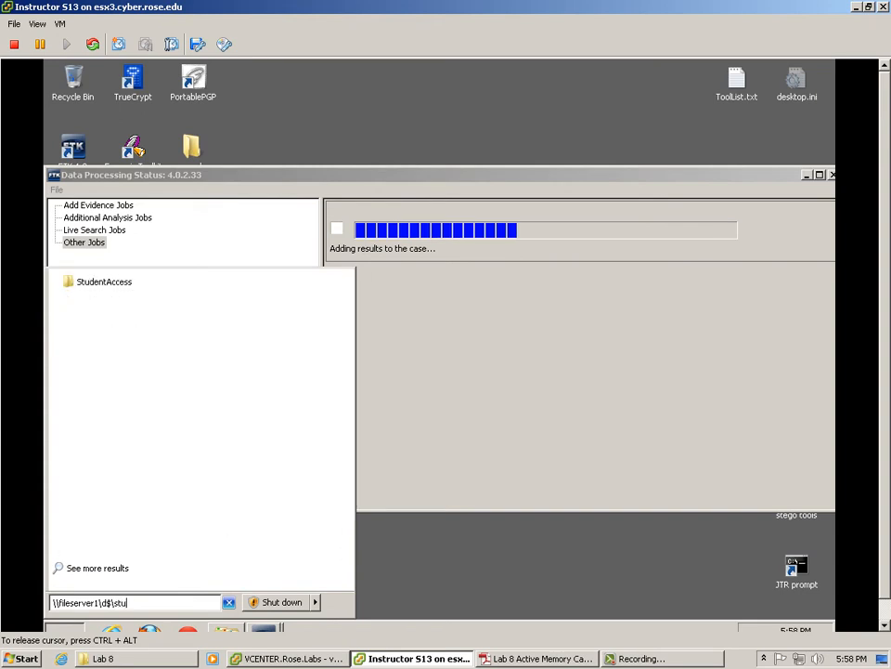
text(dent)
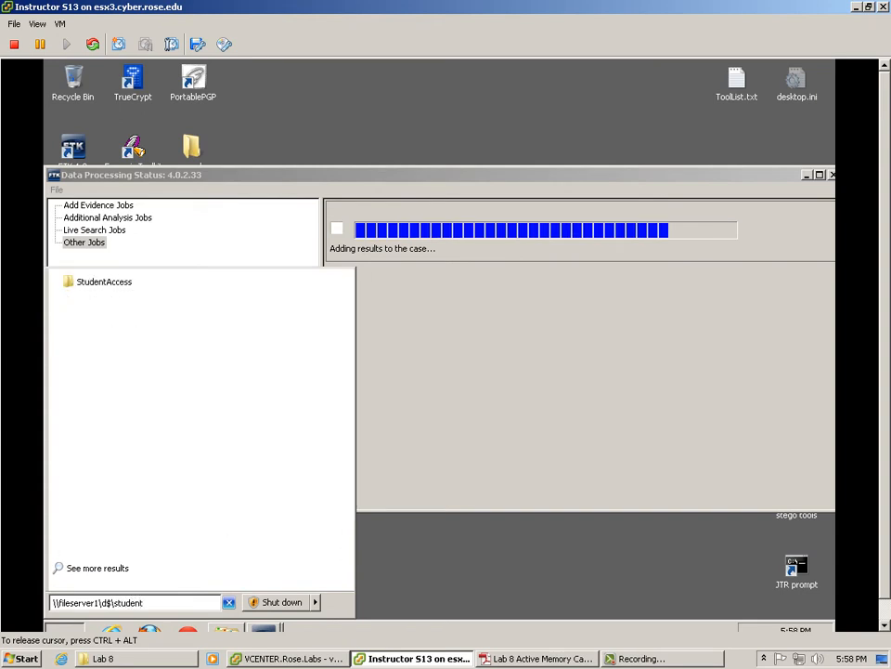
text(access\st)
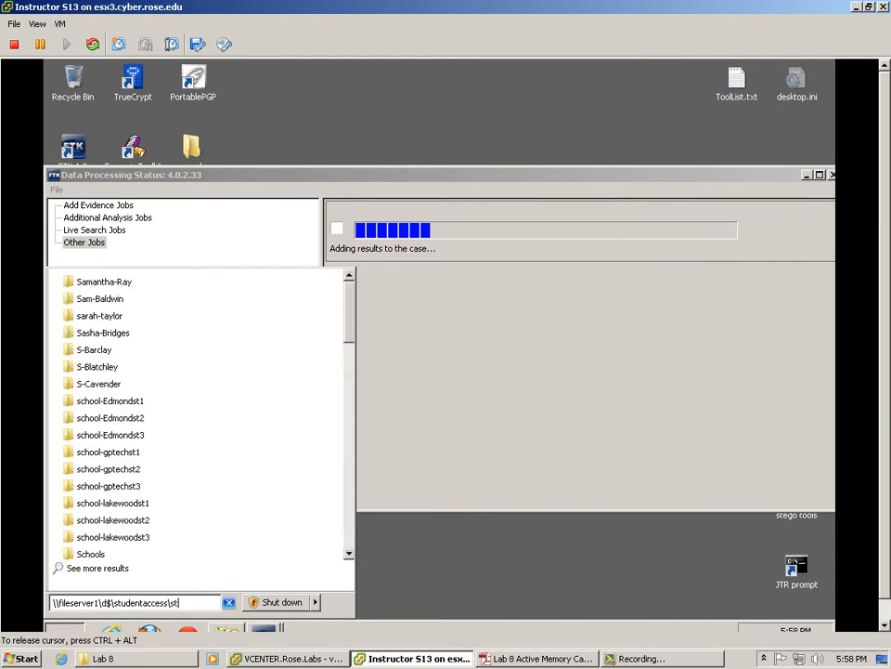
text(udent)
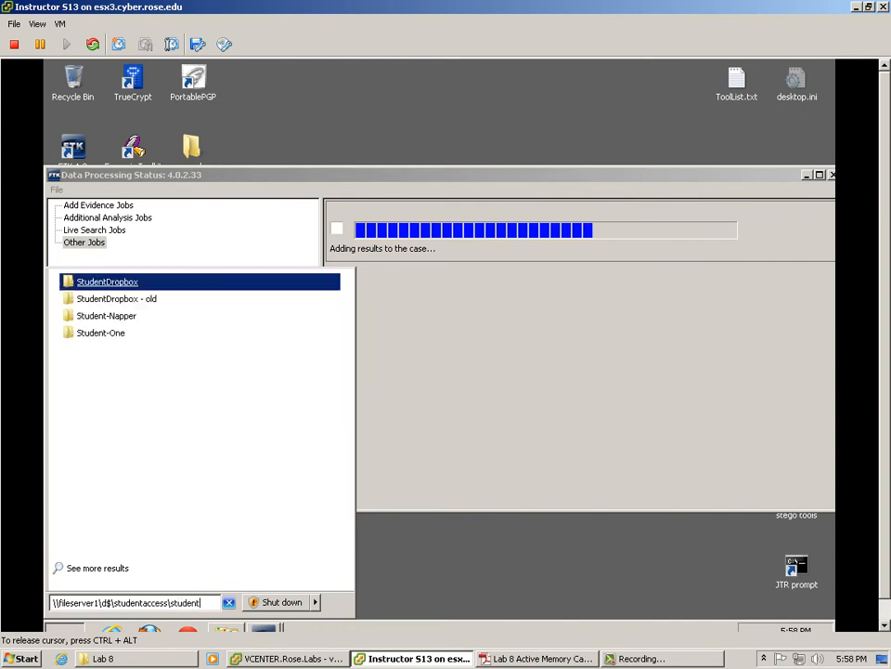
key(Return)
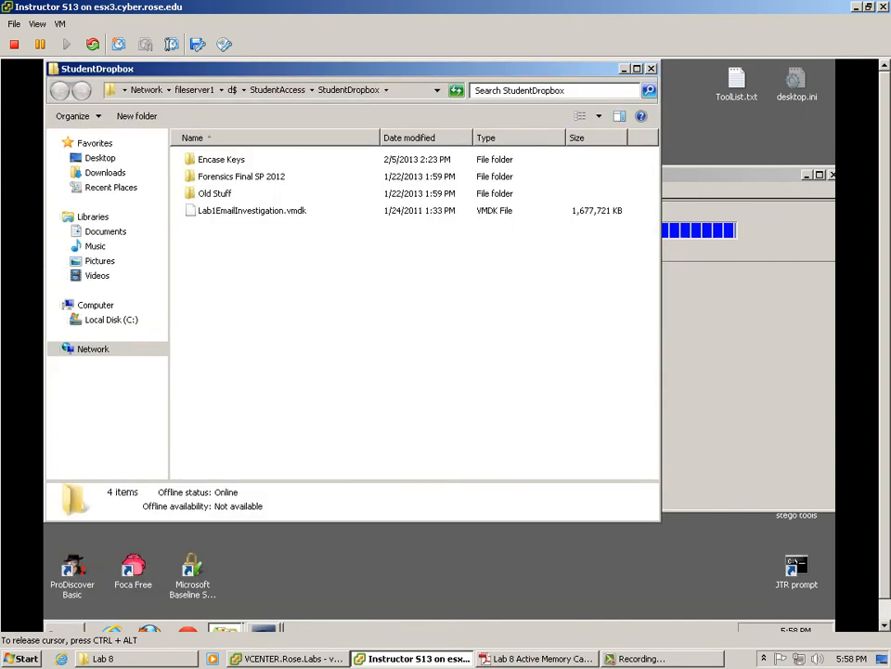
Step: Copy the Lab 8 MemoryDump file from Forensics Final SP 2012 and paste it into StudentDropbox
double_click(233, 175)
click(230, 227)
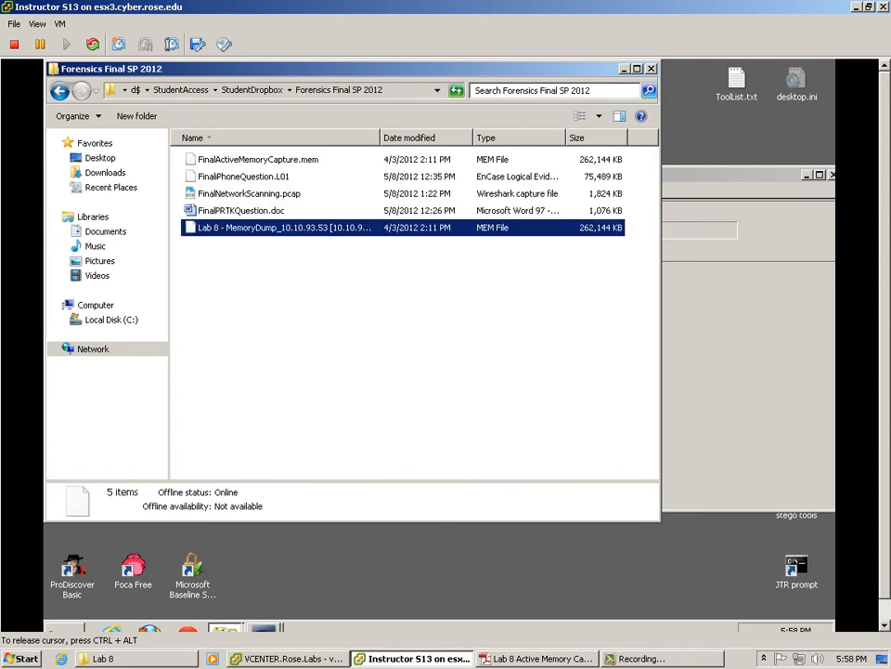
right_click(230, 228)
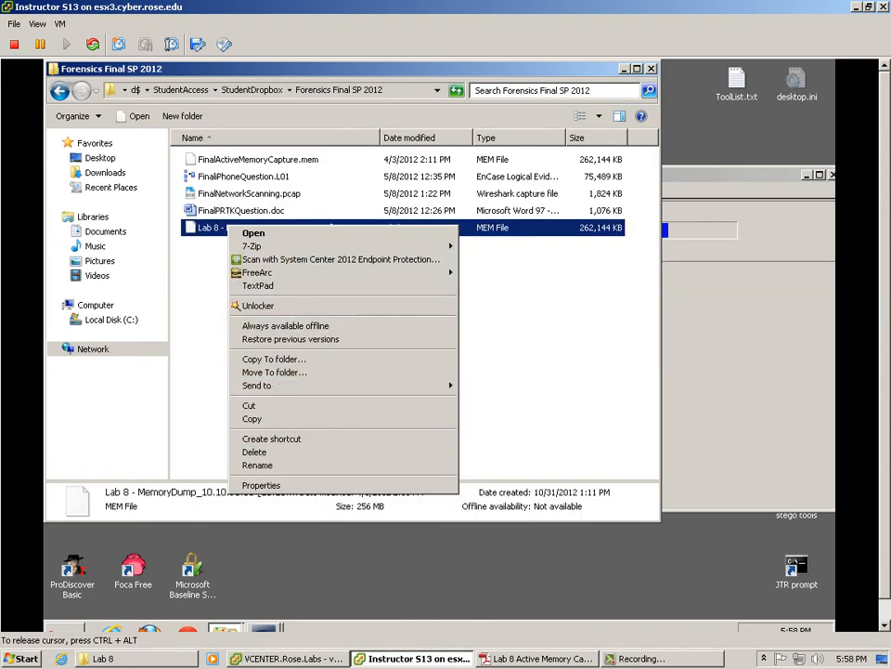
click(252, 418)
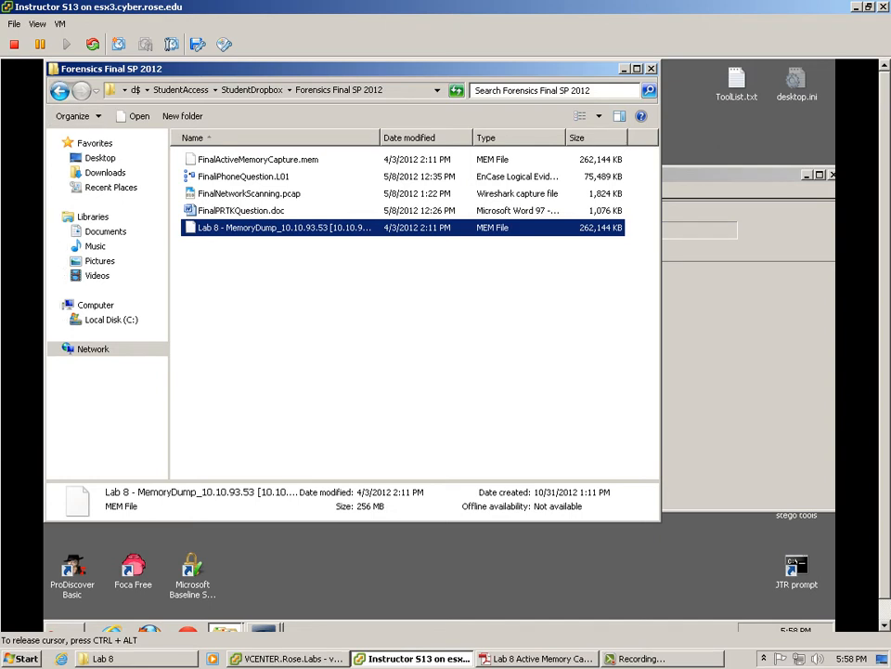
click(61, 91)
right_click(258, 319)
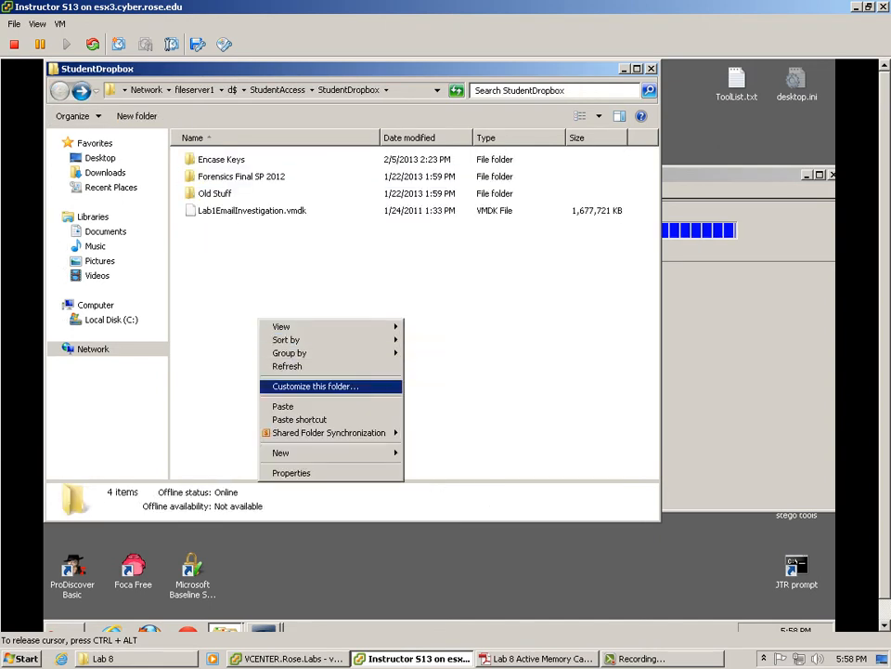
click(286, 407)
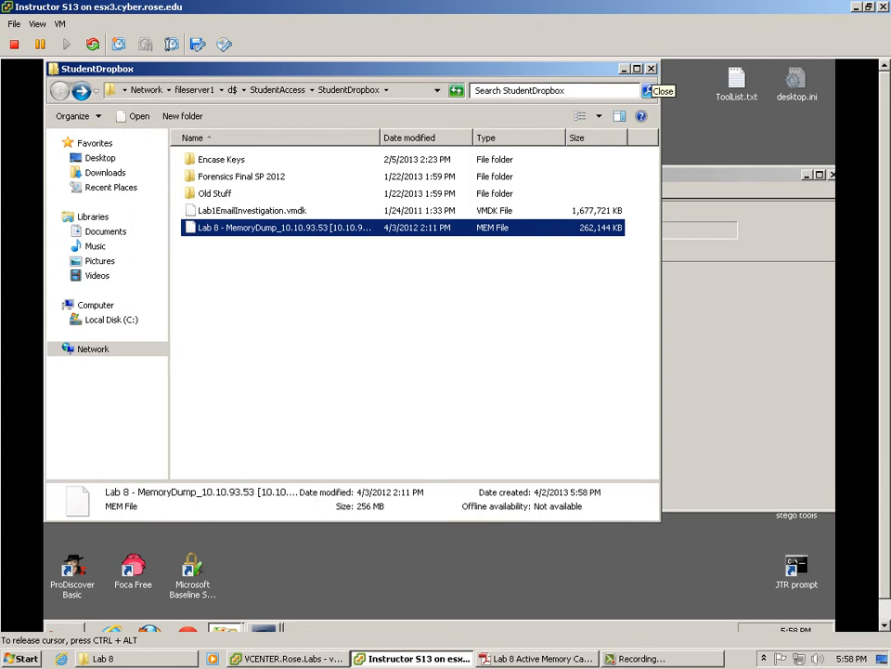
Step: Close the StudentDropbox window and bring the Lab 8 instructions PDF forward
click(651, 68)
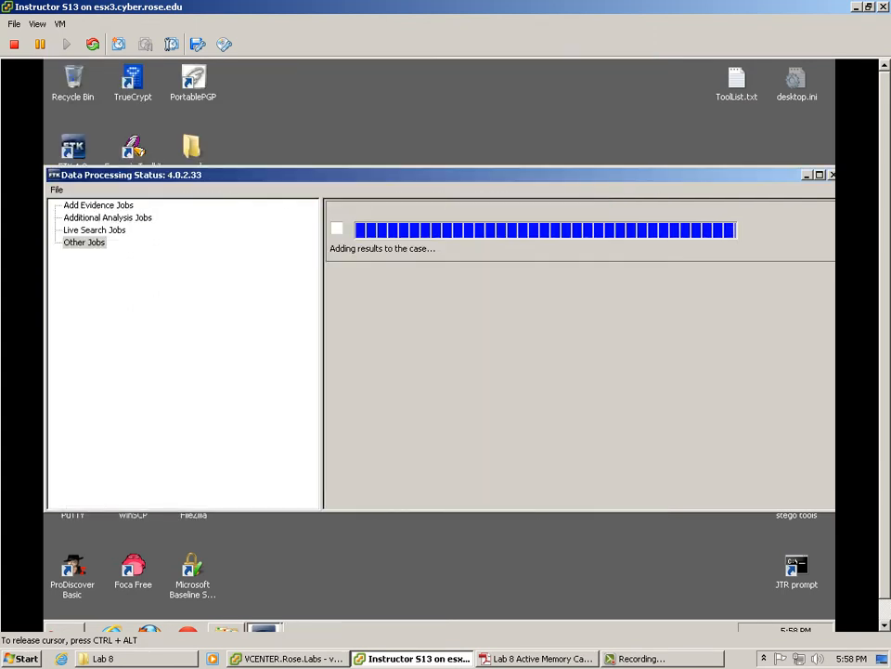
click(661, 658)
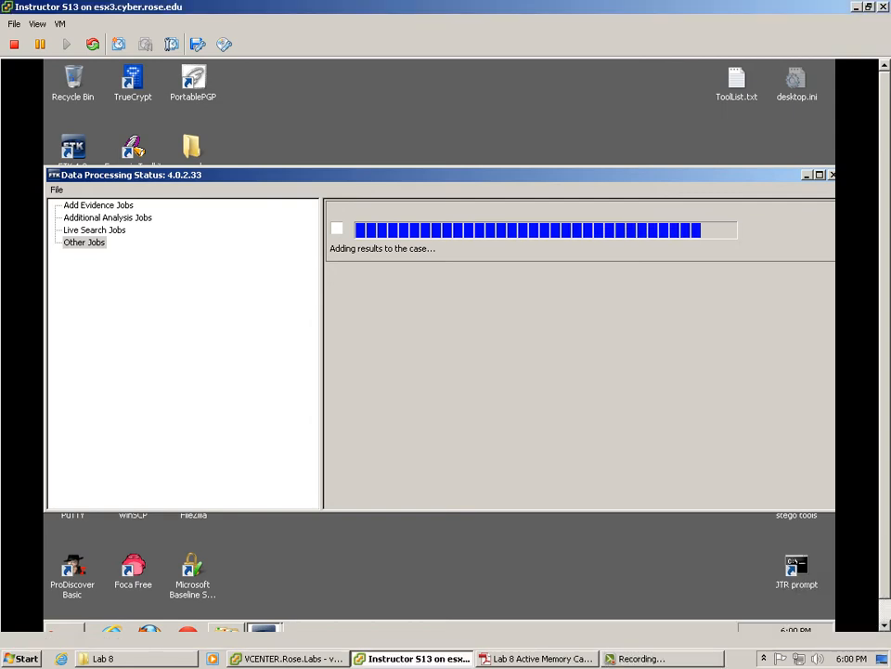
click(537, 658)
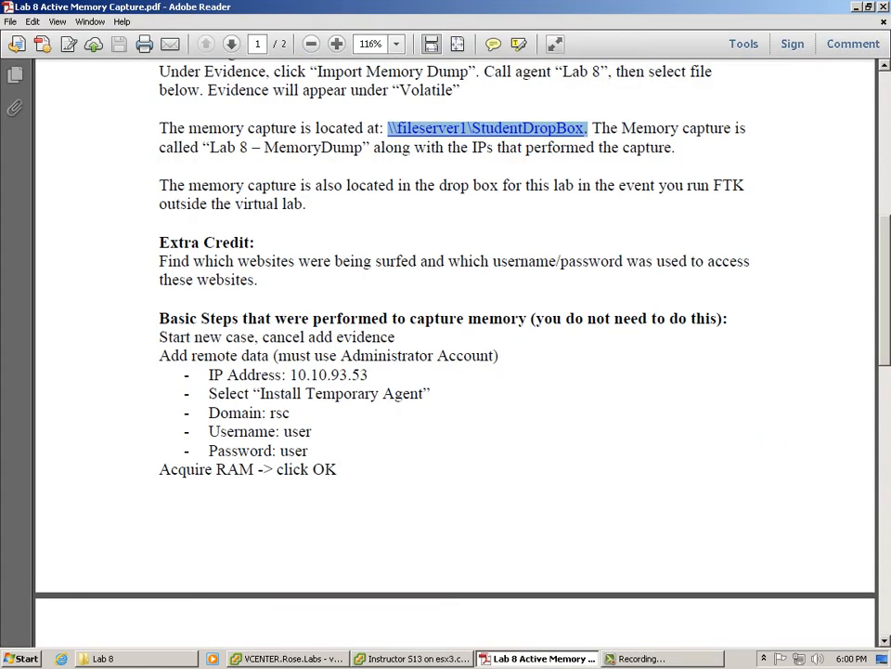
Step: Highlight the Import Memory Dump instruction and the extra-credit websites sentence in the PDF
click(520, 167)
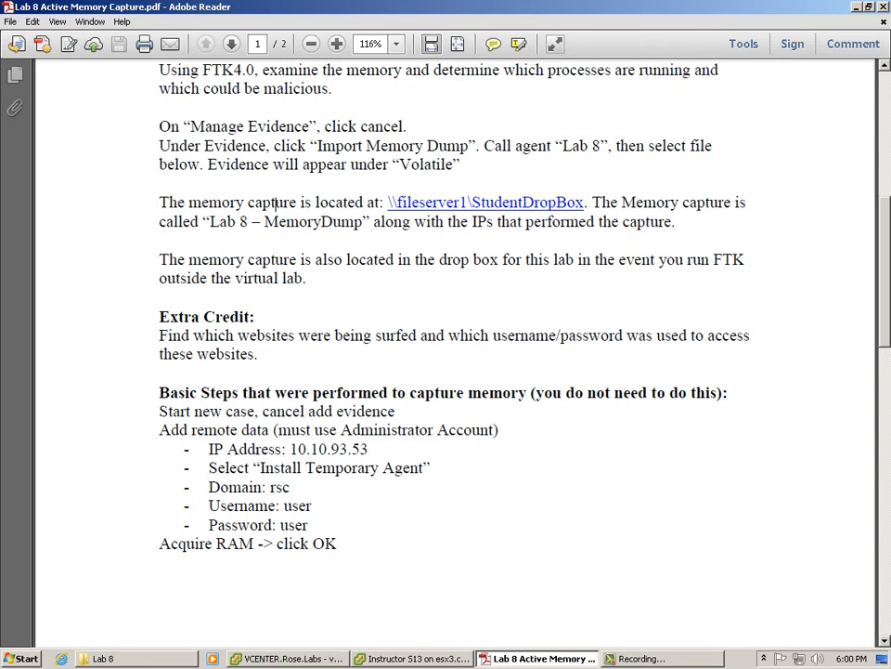
drag(206, 150, 495, 146)
click(316, 260)
scroll(316, 260, down, 2)
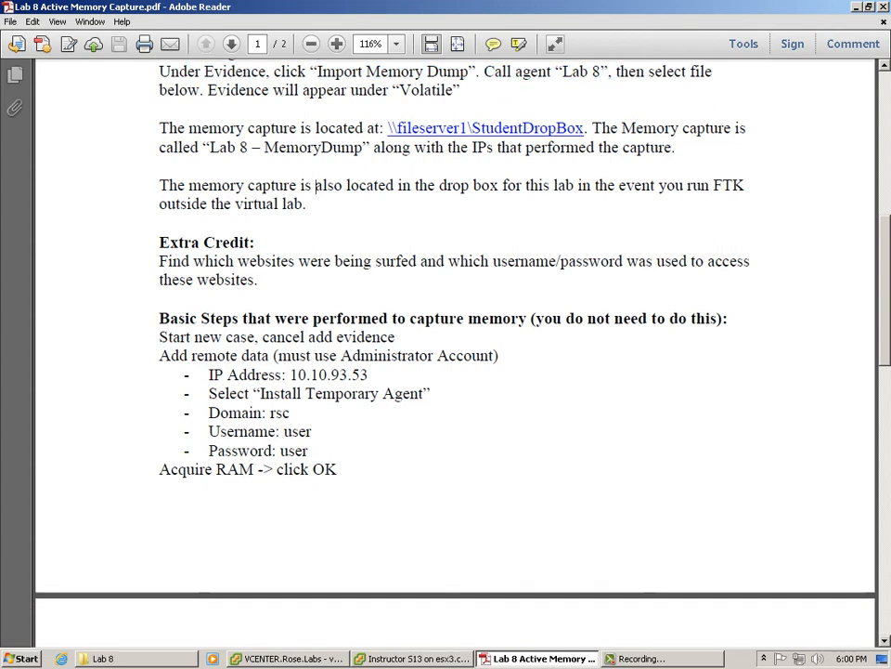
drag(258, 280, 159, 261)
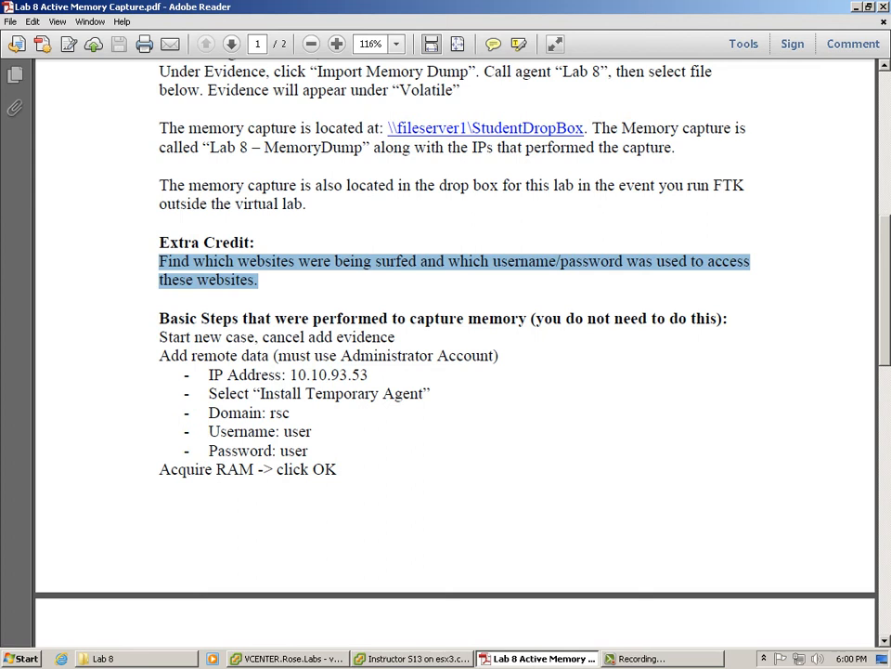
Step: Scroll to page 2's Rules and Deliverables, then return to the FTK virtual machine
scroll(455, 353, down, 4)
scroll(455, 352, down, 10)
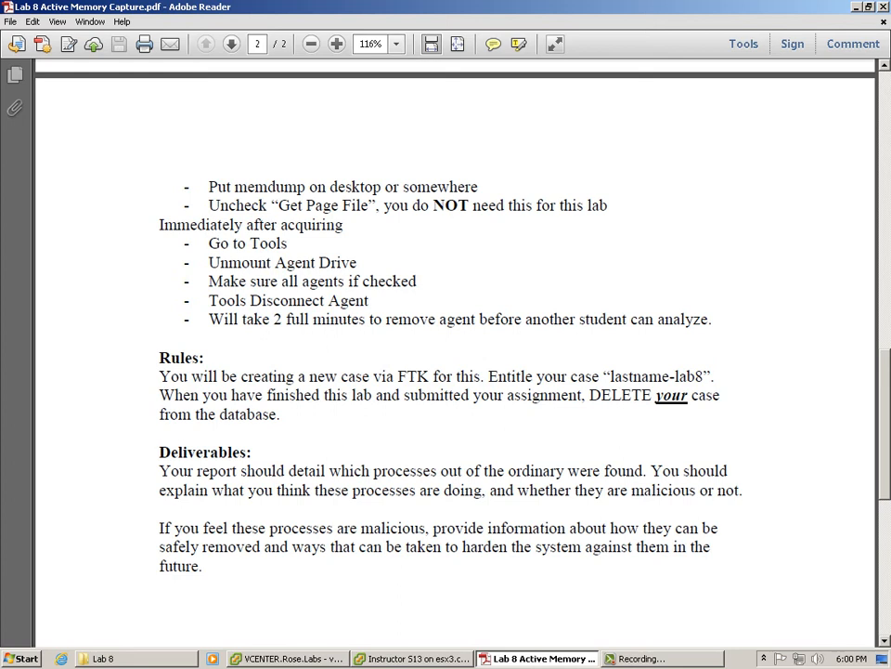
key(alt+Tab)
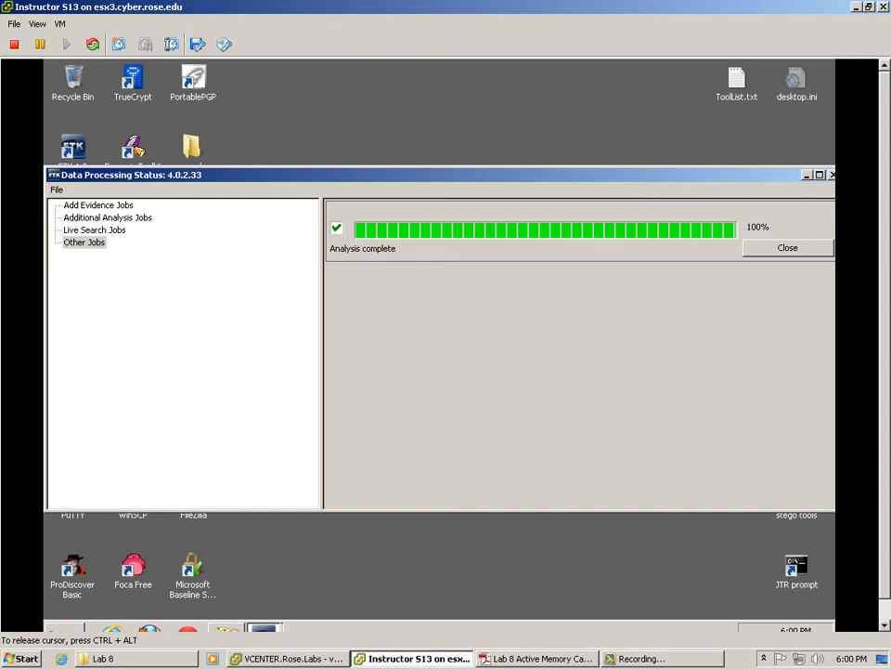
Step: Clear the finished processing job and close the Data Processing Status window
mouse_move(265, 627)
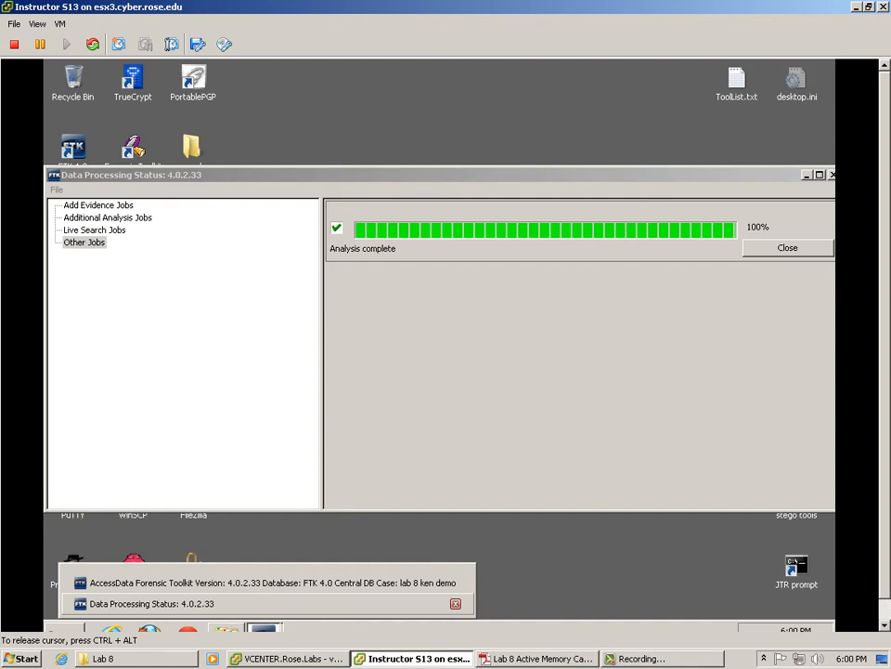
click(151, 604)
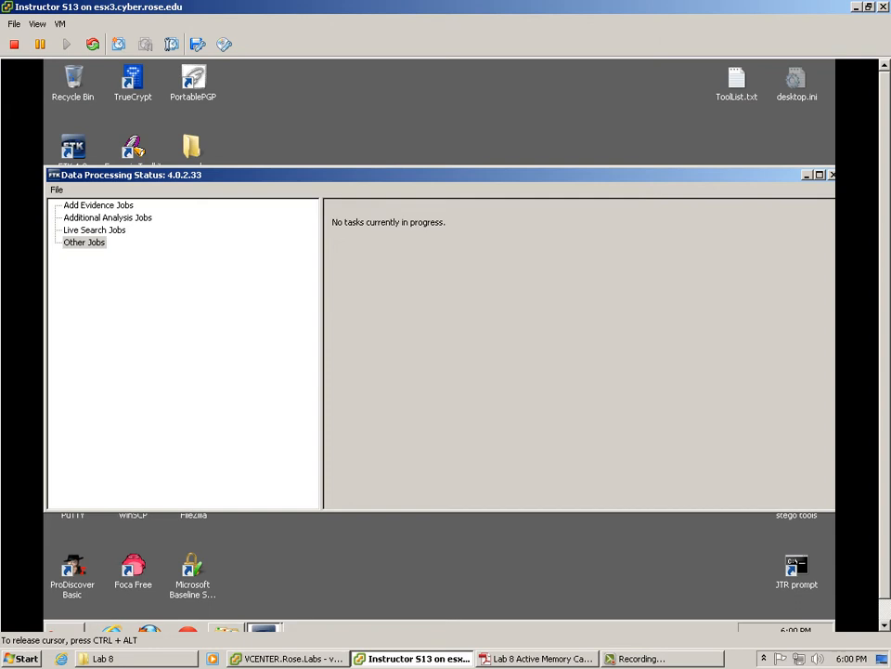
click(832, 175)
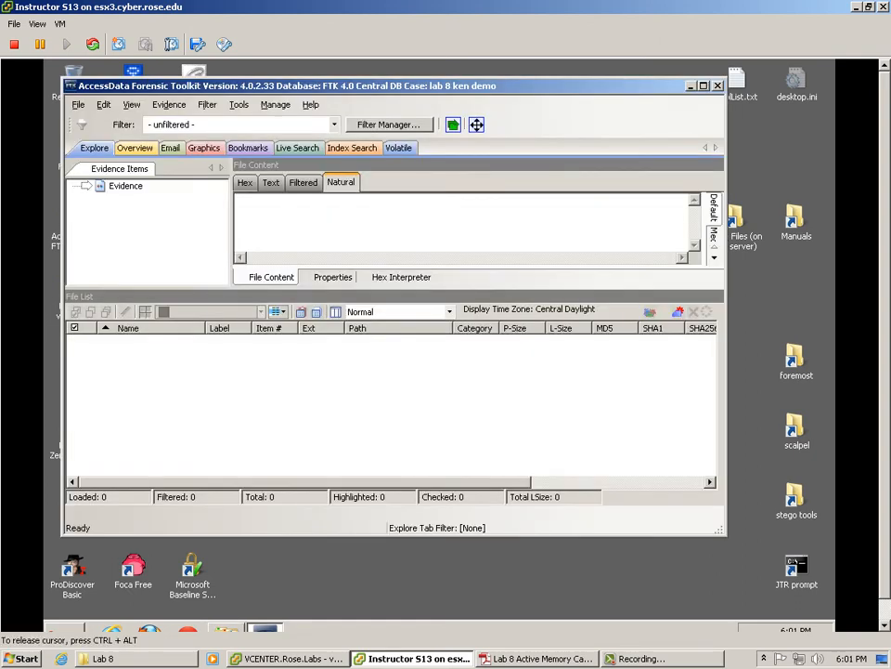
Step: Unmount all agent drives via Tools > Unmount Agent Drive, then return to the Lab 8 PDF
click(239, 104)
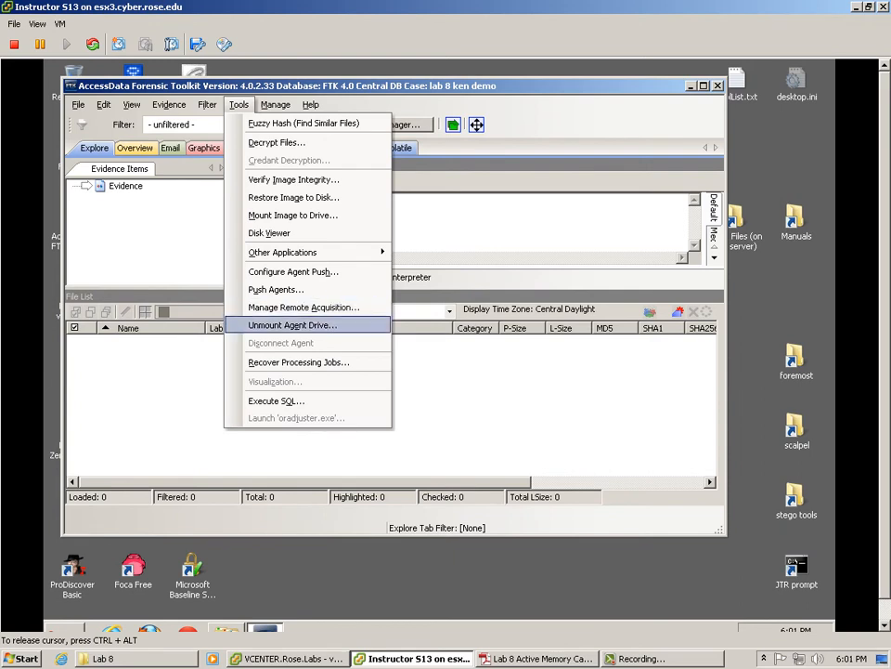
click(292, 325)
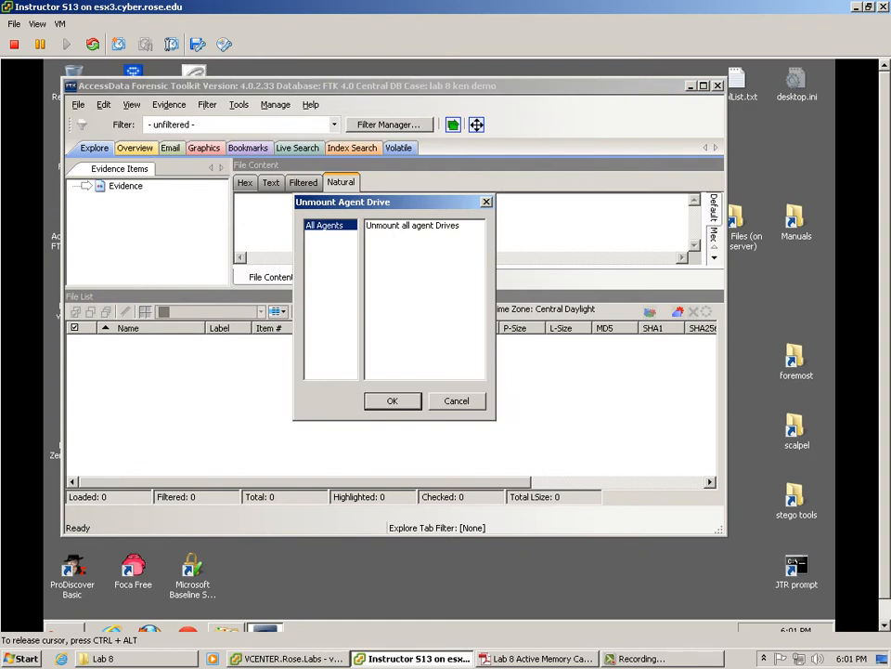
click(412, 225)
click(393, 401)
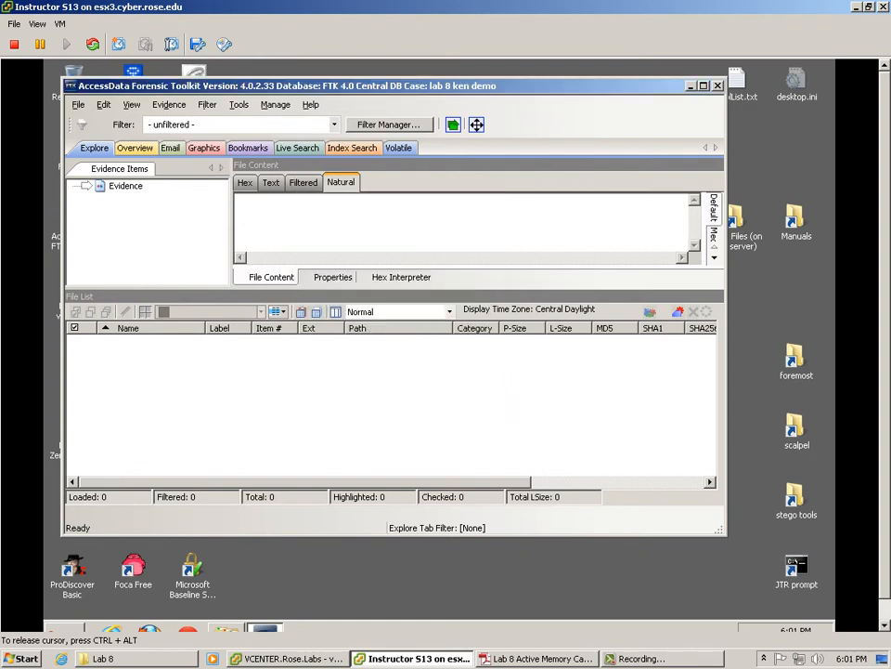
click(537, 659)
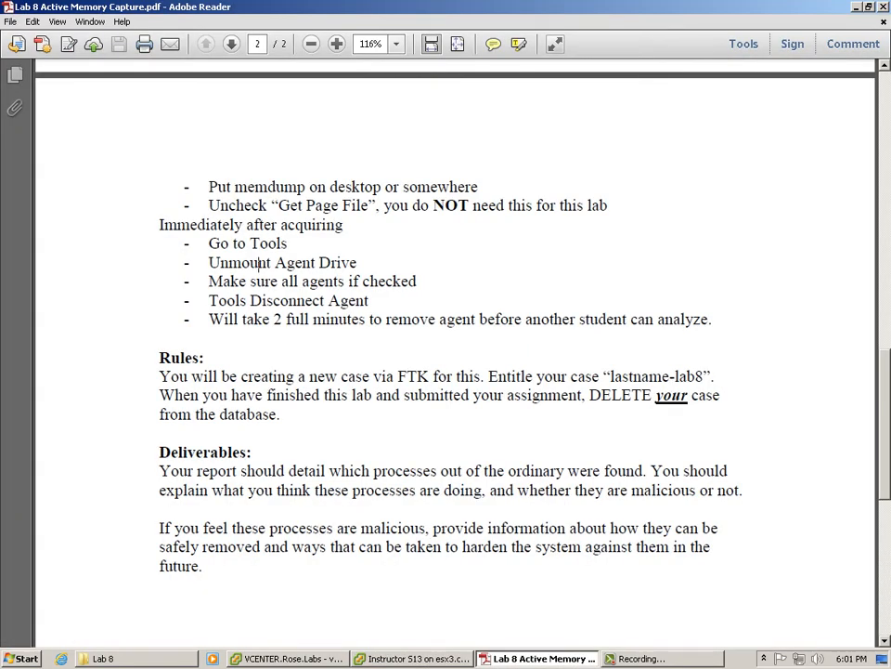
Step: Highlight the Lab 8 rules on waiting 2 minutes, naming/deleting the case, and reporting unusual processes
drag(207, 318, 712, 318)
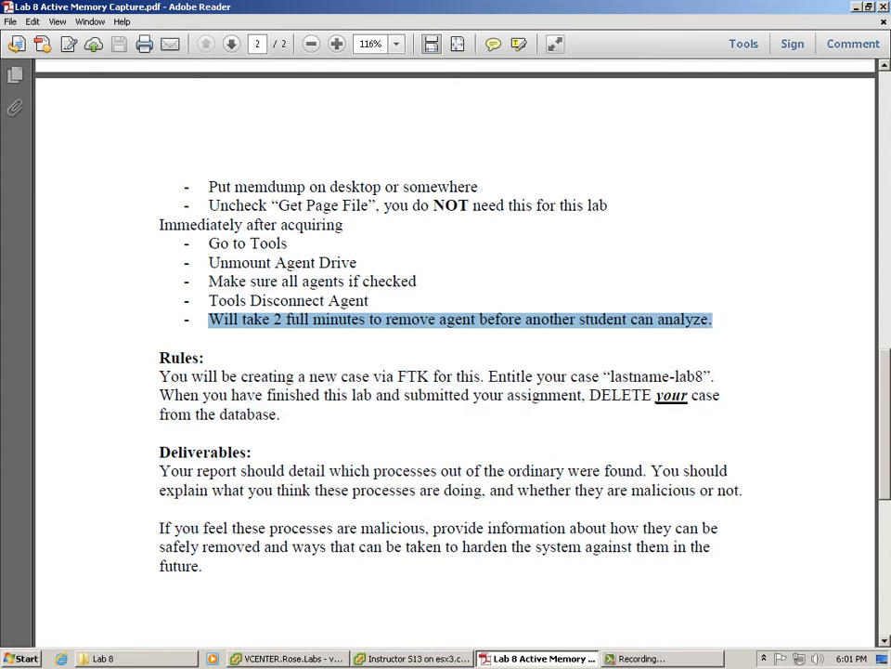
drag(240, 376, 720, 394)
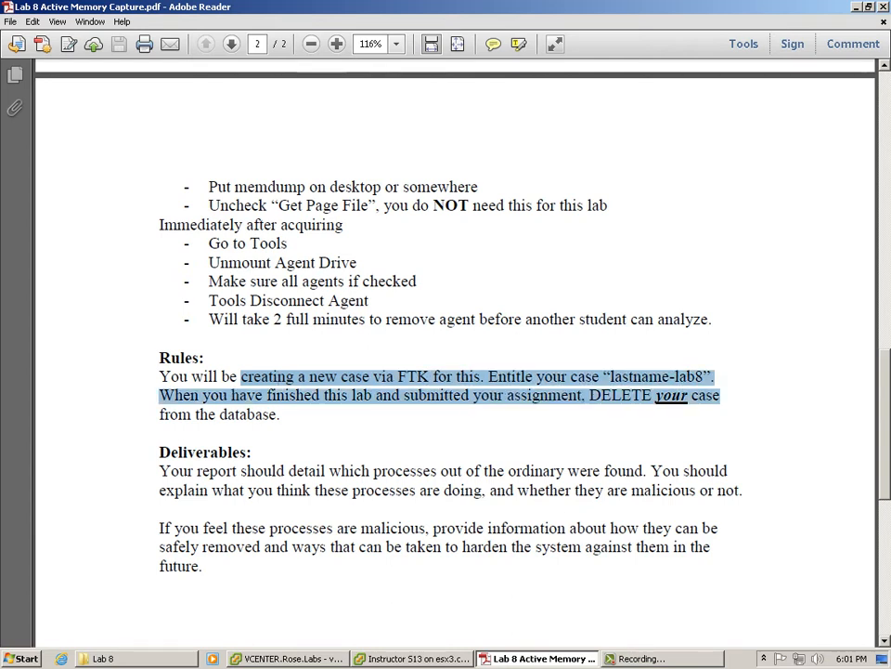
scroll(455, 353, down, 3)
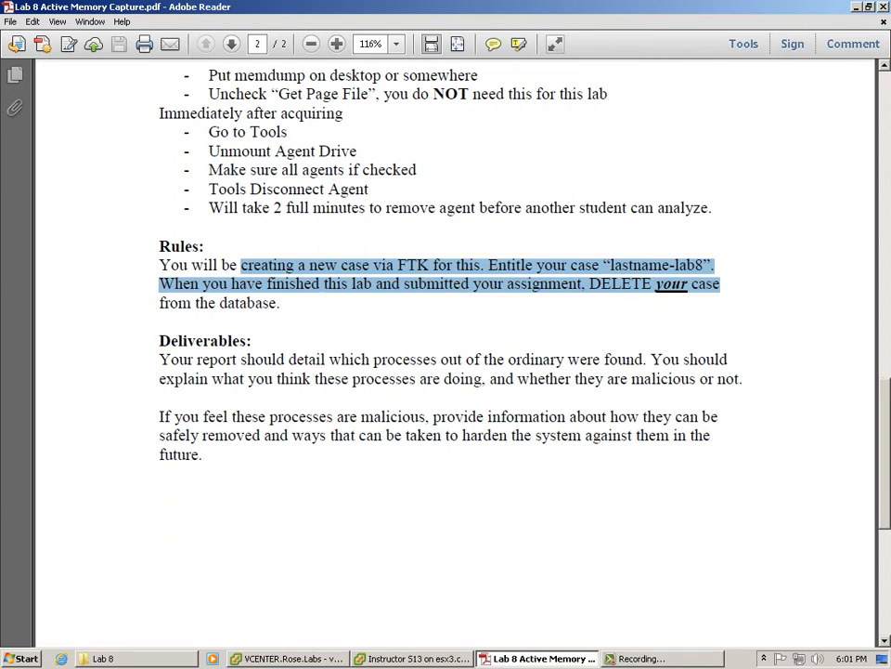
drag(373, 359, 544, 360)
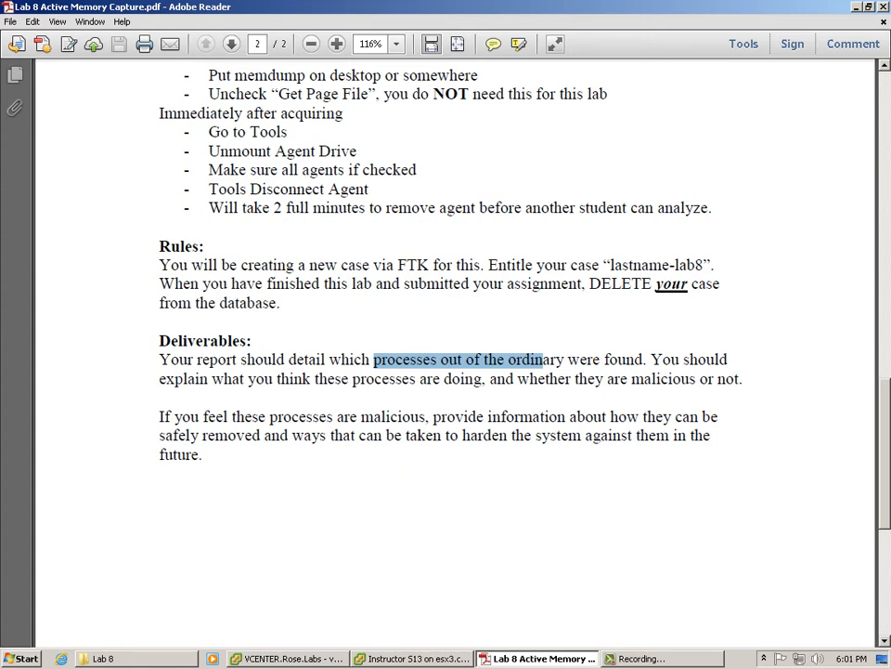
right_click(739, 658)
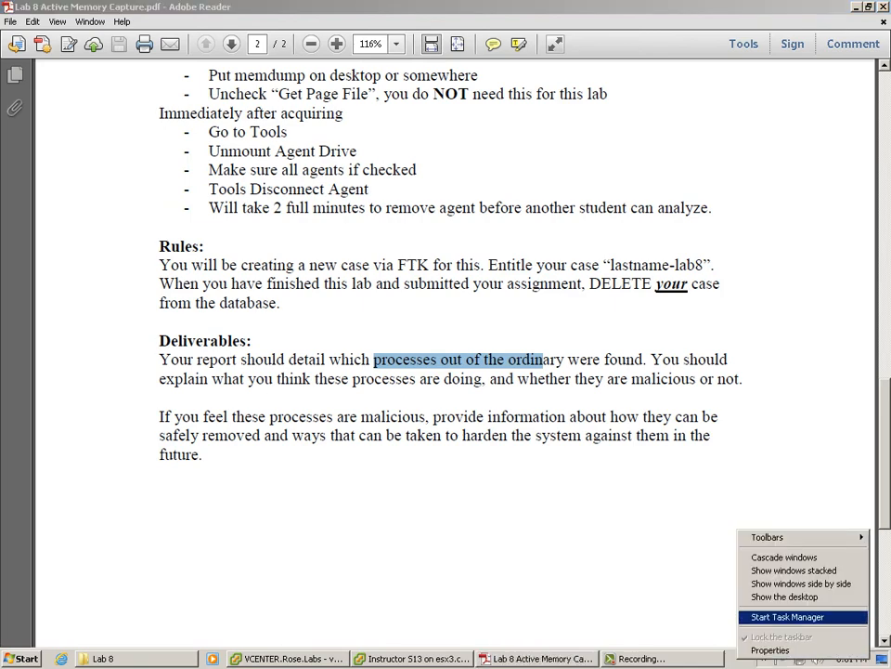
Step: Launch Task Manager and review the 54 running processes from all users
click(788, 616)
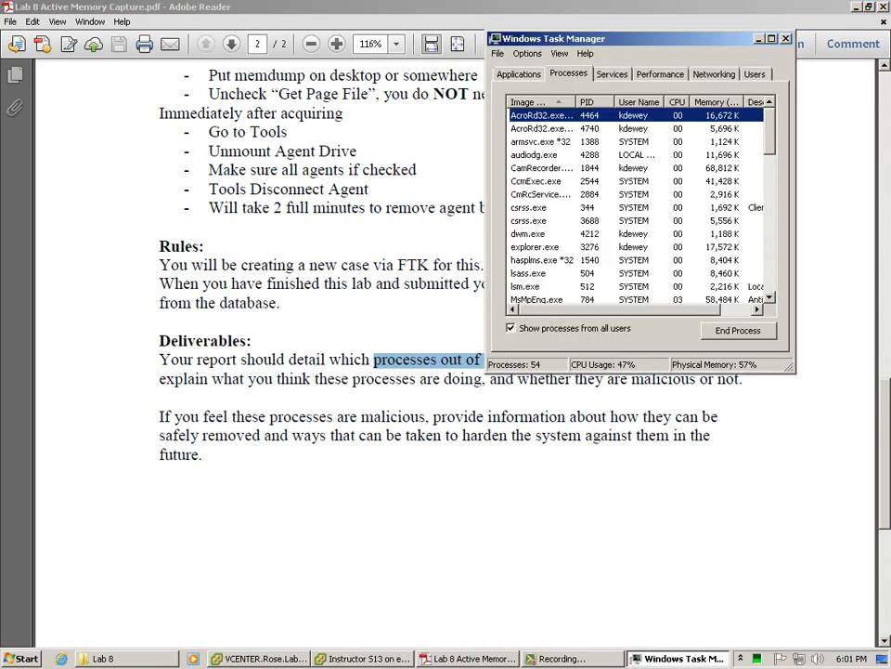
scroll(636, 199, down, 8)
scroll(636, 199, up, 8)
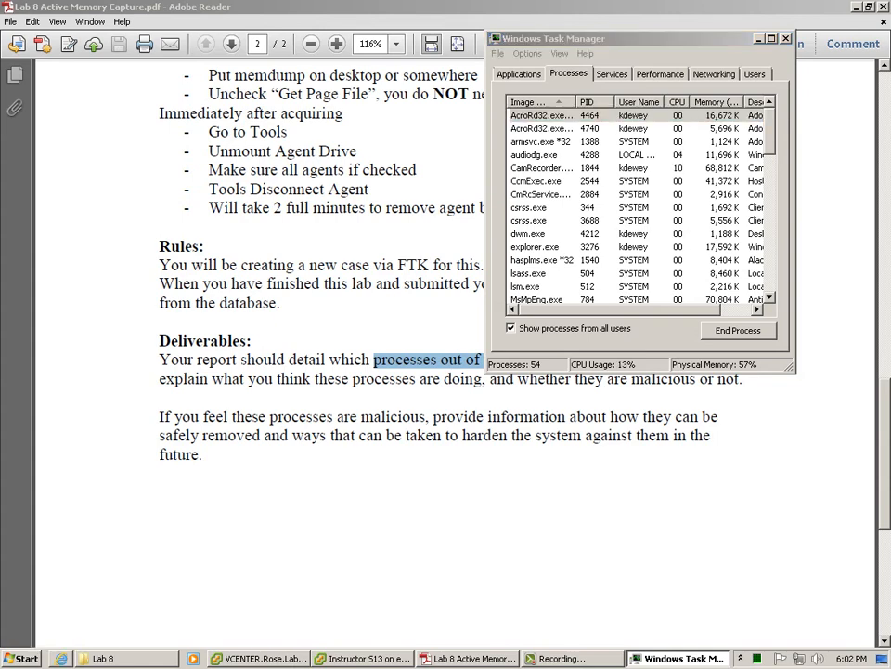
click(62, 658)
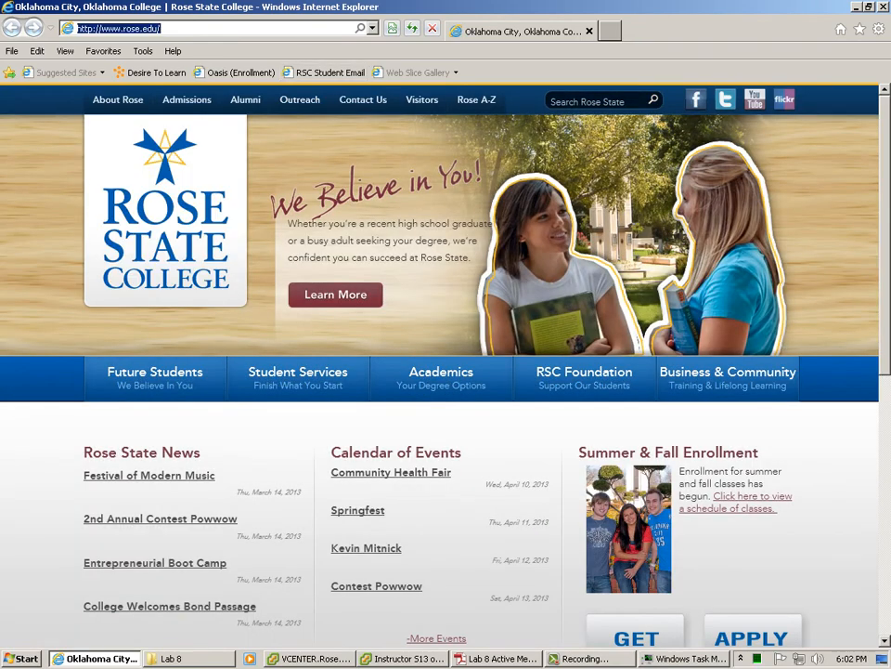
Step: Google 'dwm.exe process info' and read liutilities' Desktop Window Manager page, then return to the PDF
text(google.com/)
key(Return)
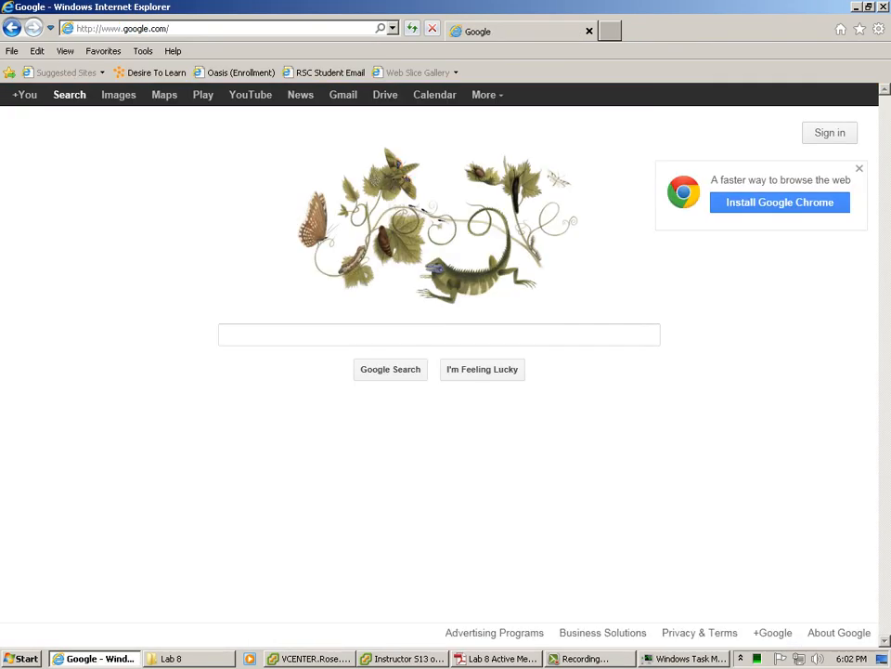
text(dwm.ex)
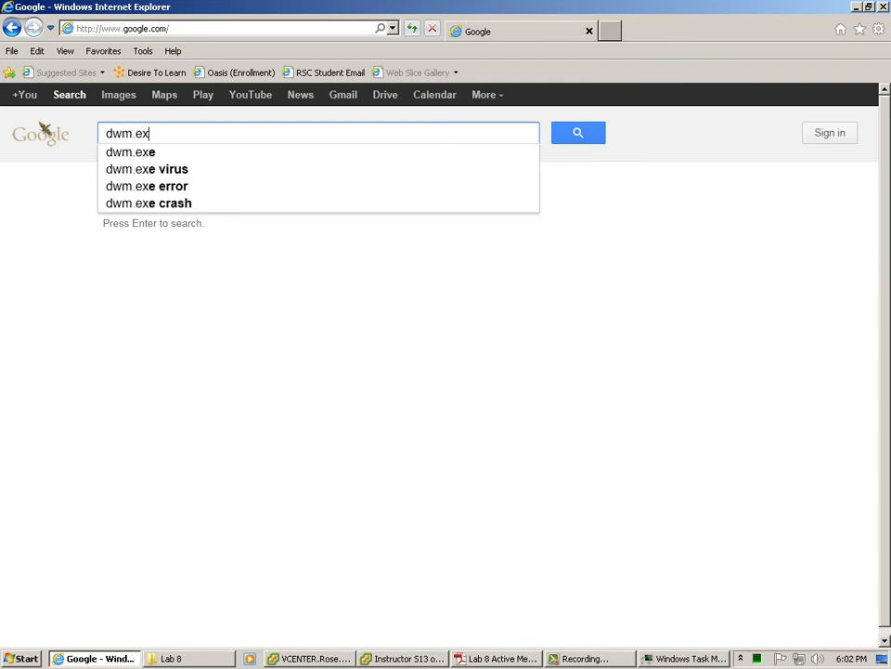
text(e process info)
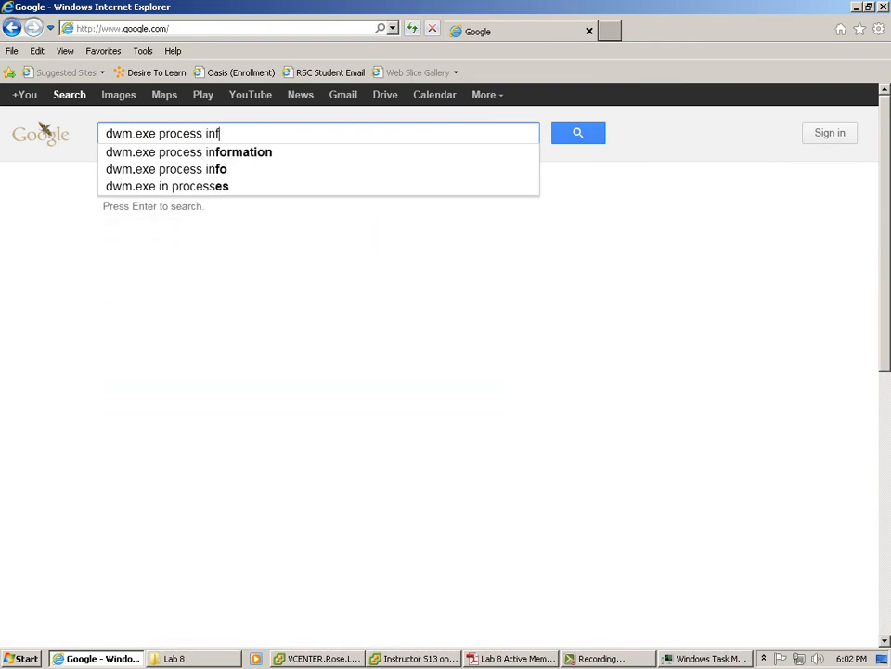
key(Return)
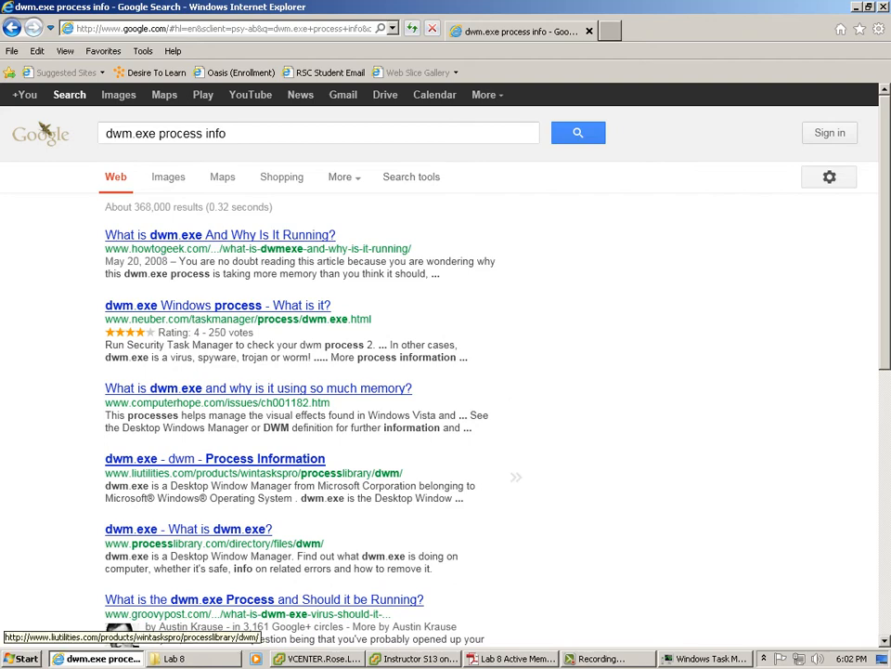
click(215, 458)
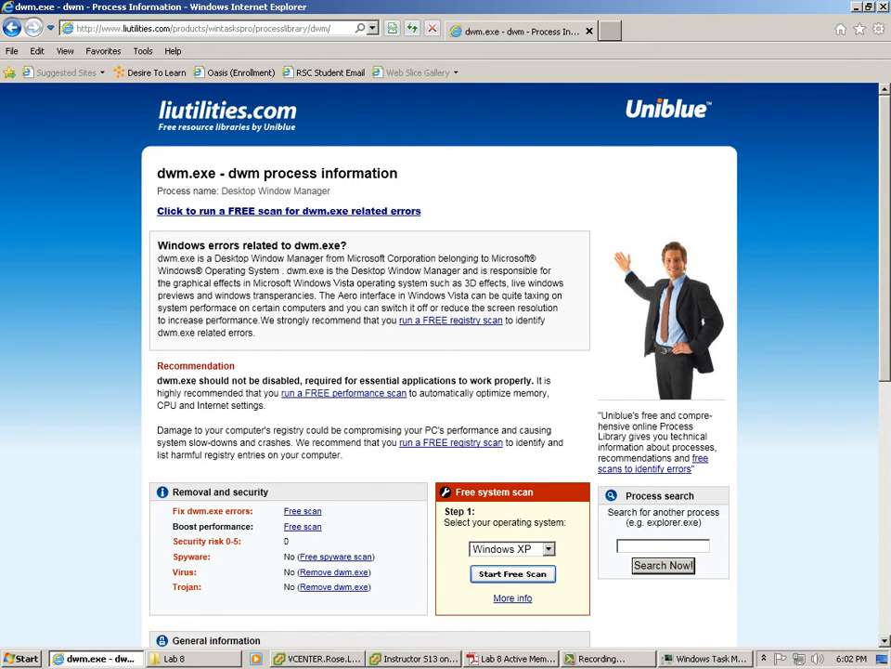
drag(205, 271, 279, 270)
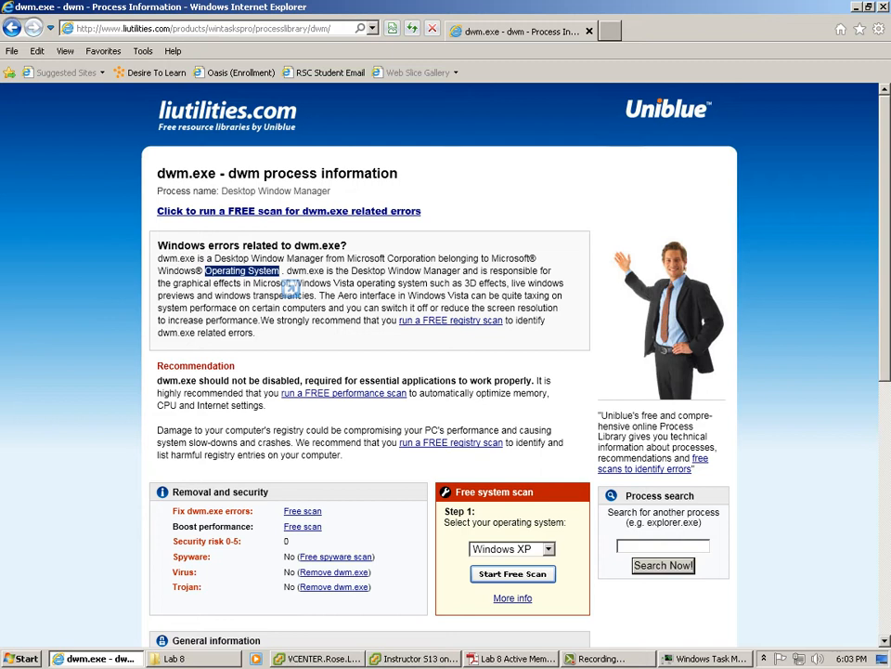
key(alt+Tab)
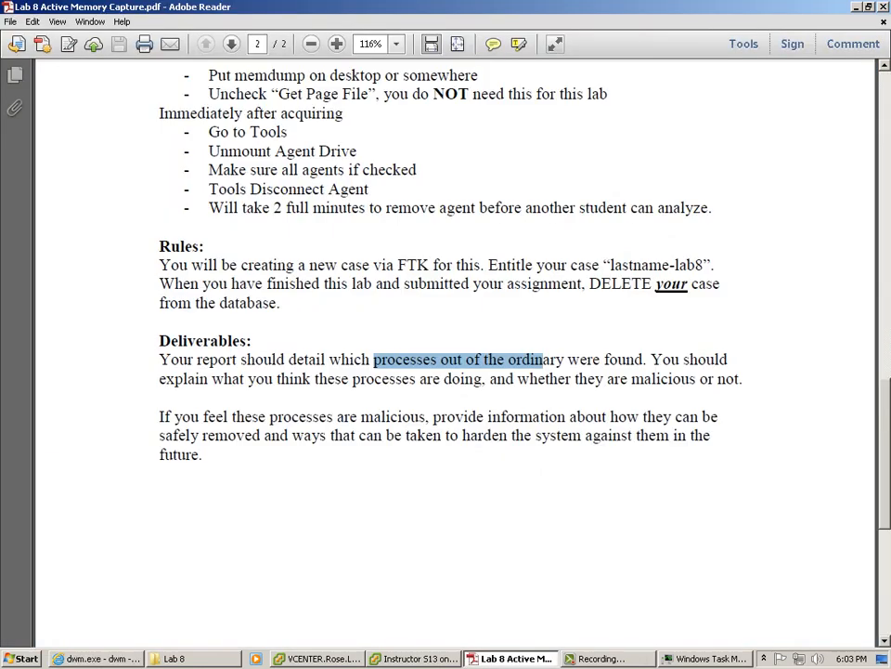
Step: Highlight the Deliverables requirement about out-of-the-ordinary processes, then switch to the FTK virtual machine
click(541, 374)
drag(437, 360, 382, 436)
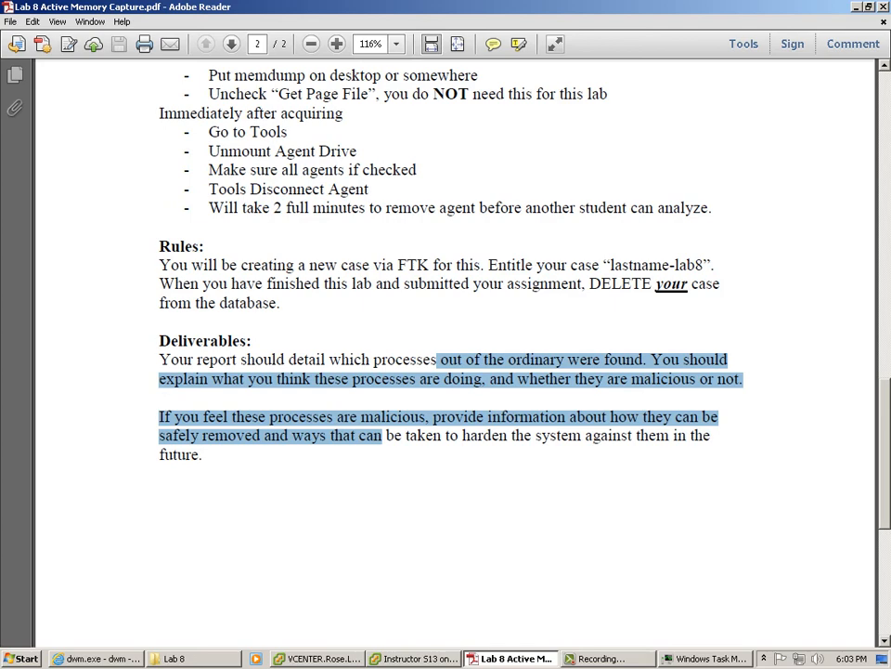
key(alt+Tab)
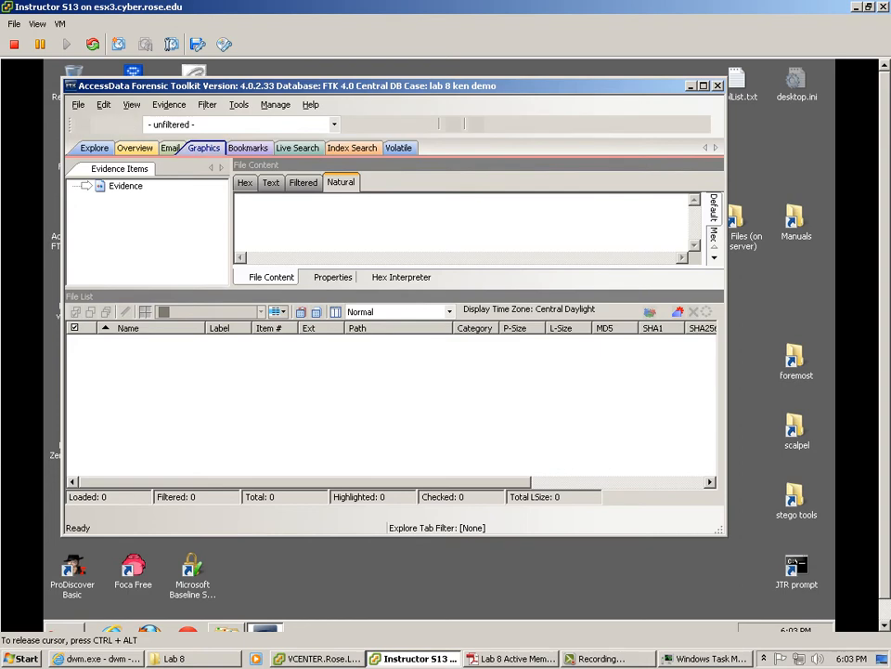
Step: List the 34 processes from the 4/2/2013 snapshot in the Volatile view's Process List
click(134, 148)
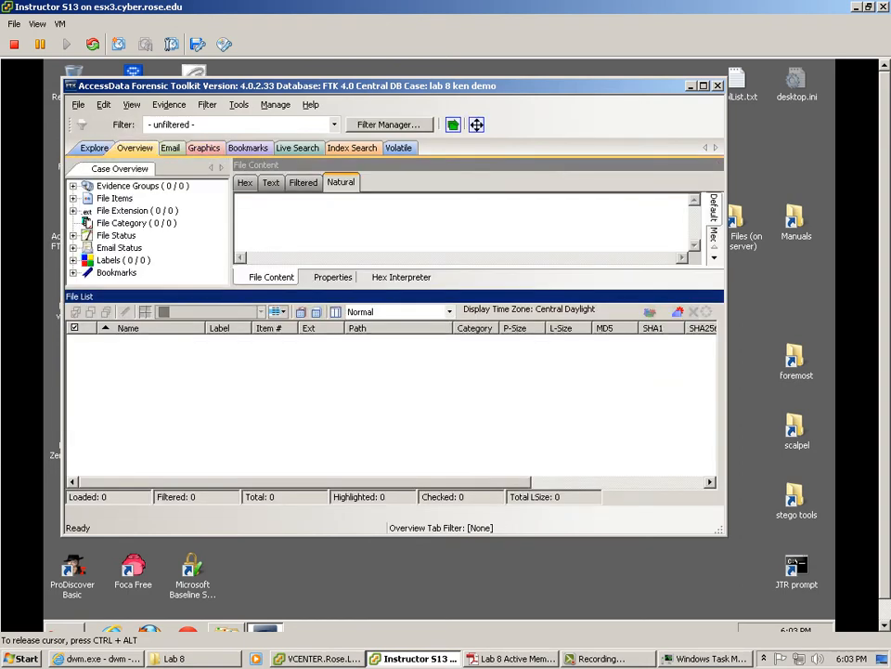
click(398, 148)
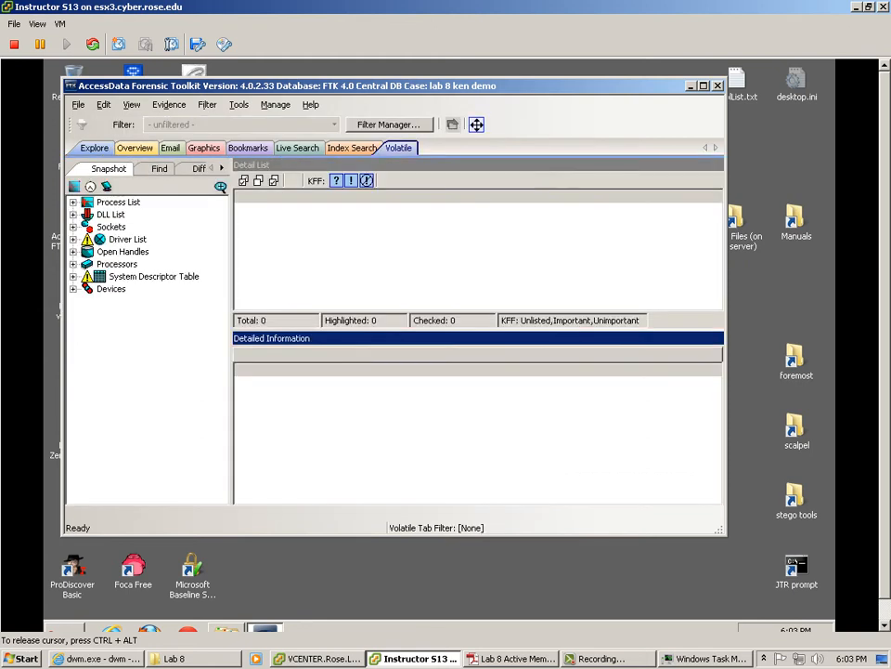
click(74, 202)
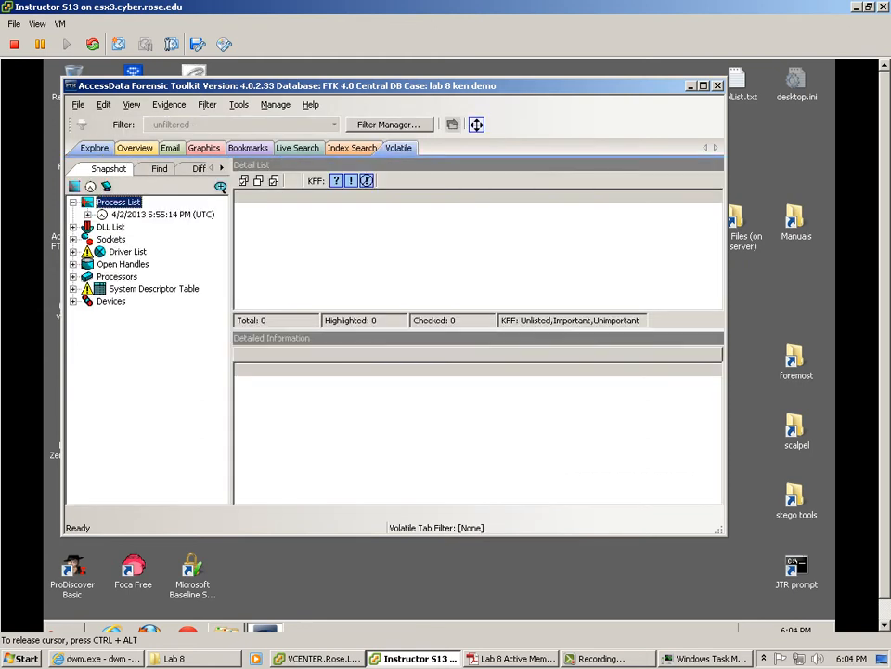
click(162, 214)
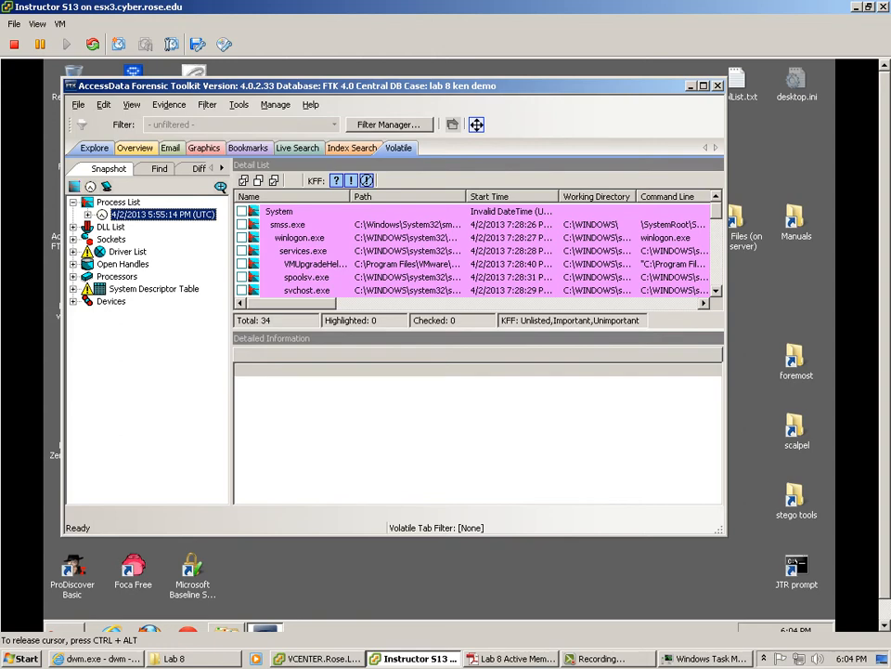
Step: Inspect the DLLs loaded by smss.exe, CodeMeter.exe and FTKAgent0001.exe
click(288, 225)
scroll(288, 225, down, 4)
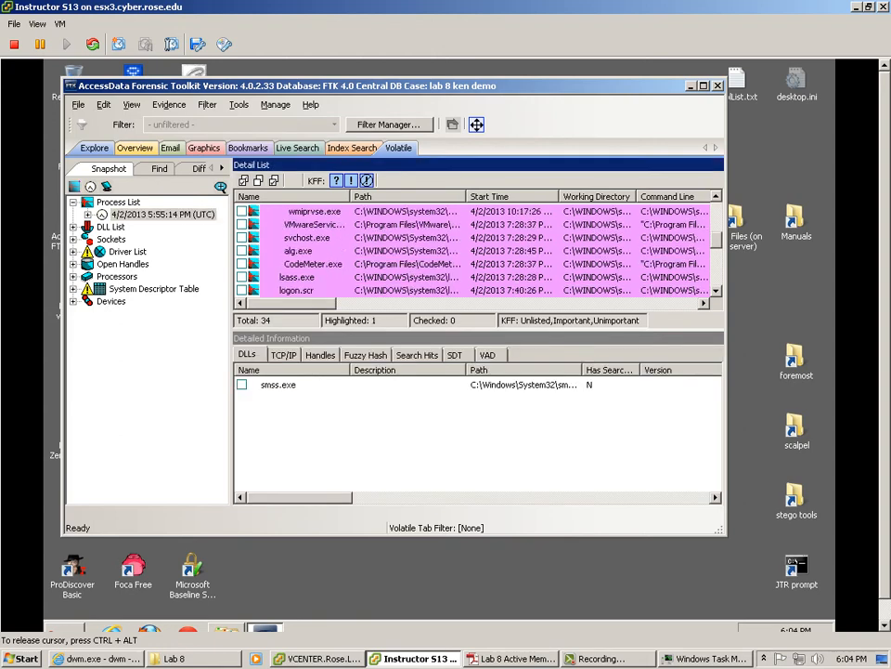
scroll(474, 251, down, 1)
click(312, 225)
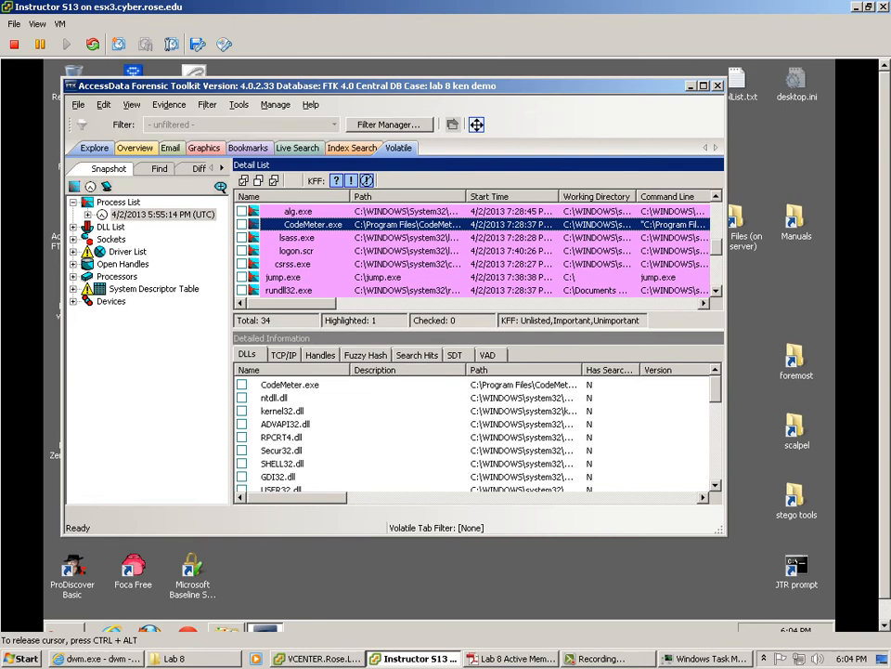
scroll(474, 251, down, 1)
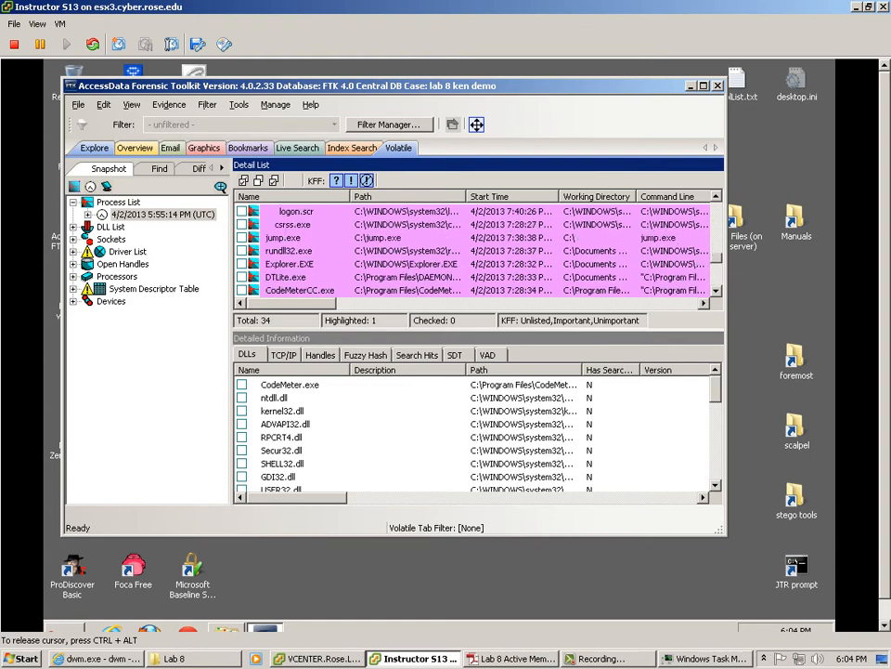
scroll(474, 251, down, 1)
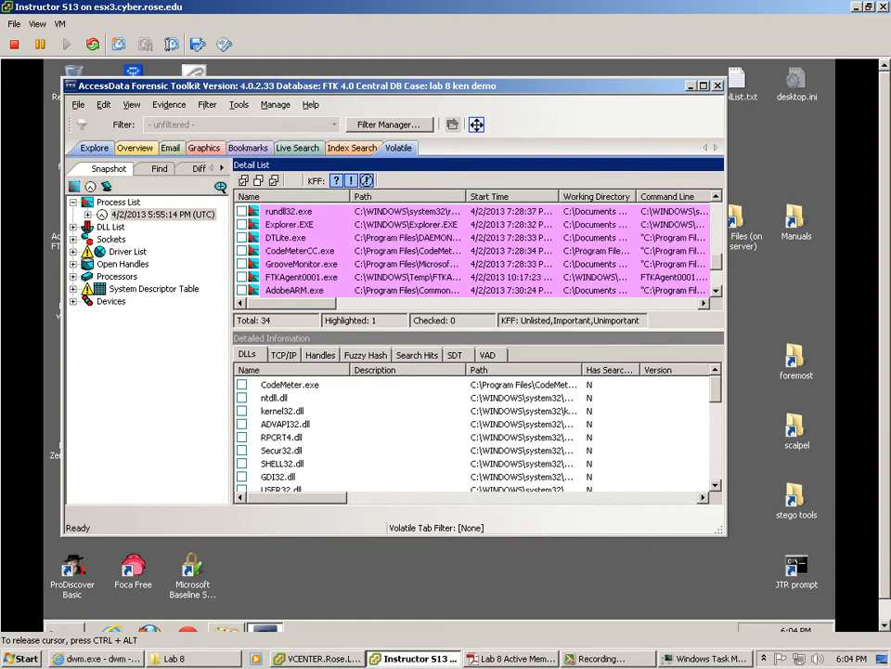
click(302, 276)
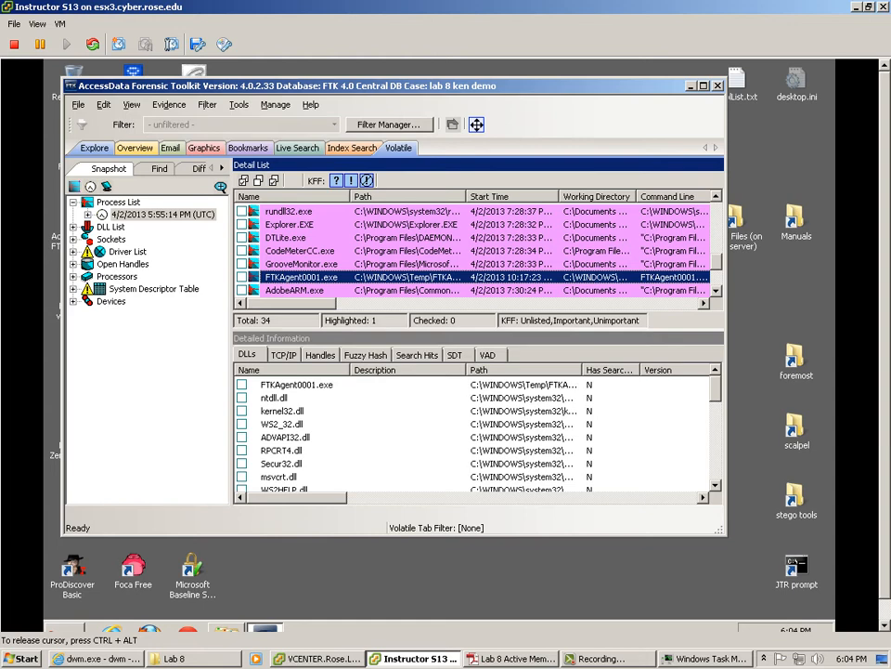
scroll(474, 251, down, 2)
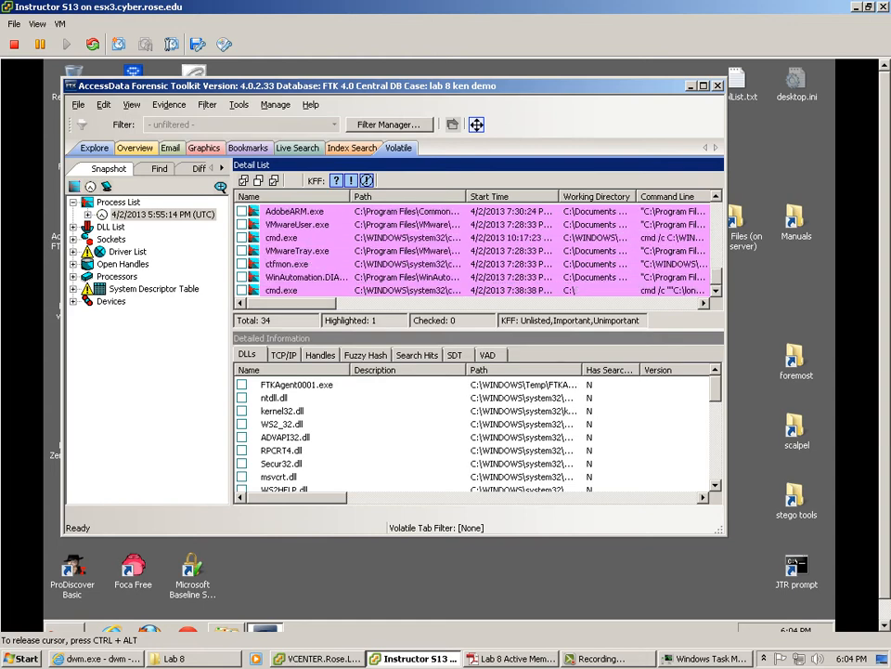
scroll(474, 251, up, 3)
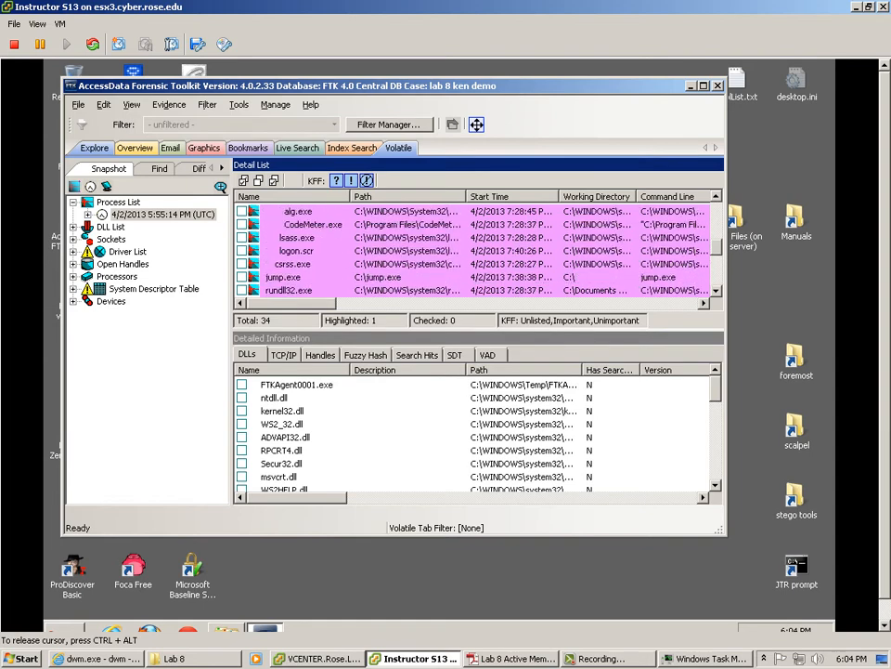
Step: Check lsass.exe and logon.scr modules and confirm logon.scr has no network connections
click(297, 238)
click(297, 250)
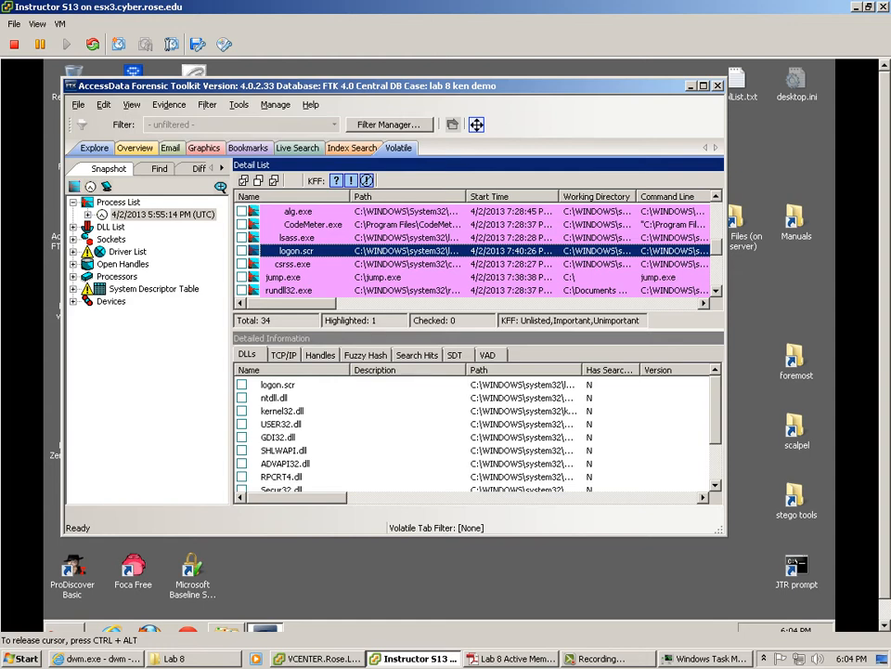
click(284, 355)
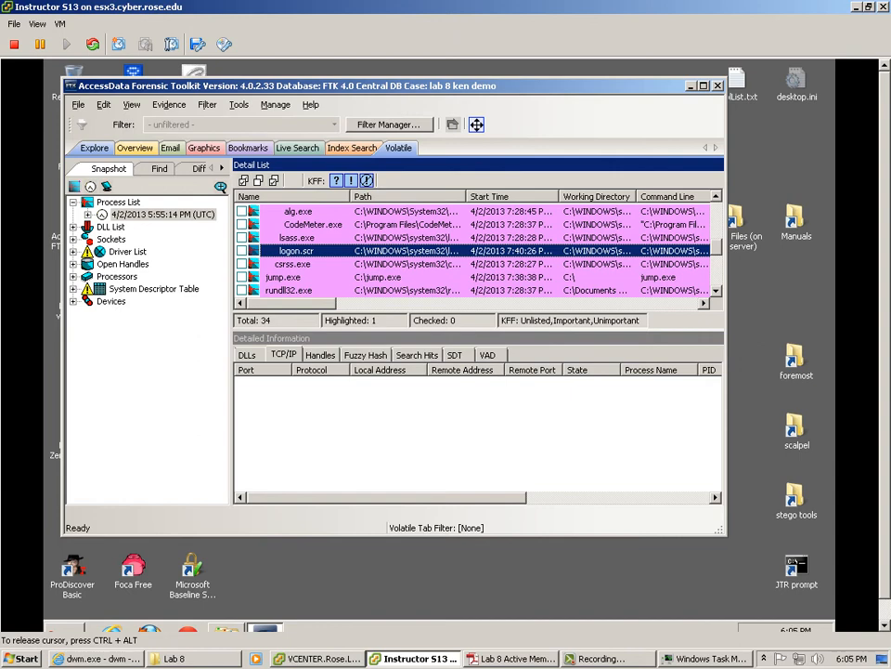
Step: Check the network connections of four svchost.exe processes, including the one started at 7:28:37
scroll(473, 251, up, 4)
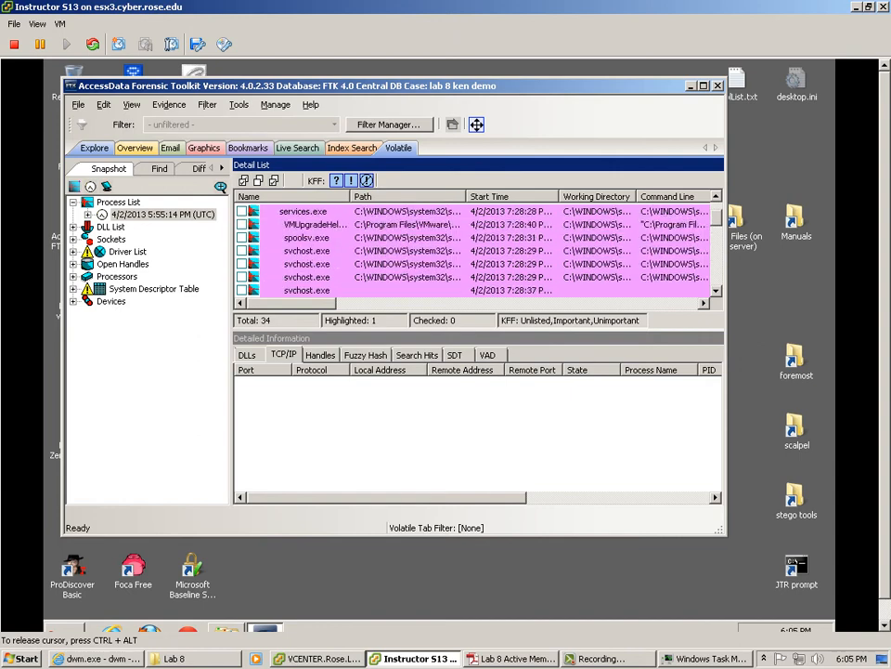
scroll(474, 250, up, 1)
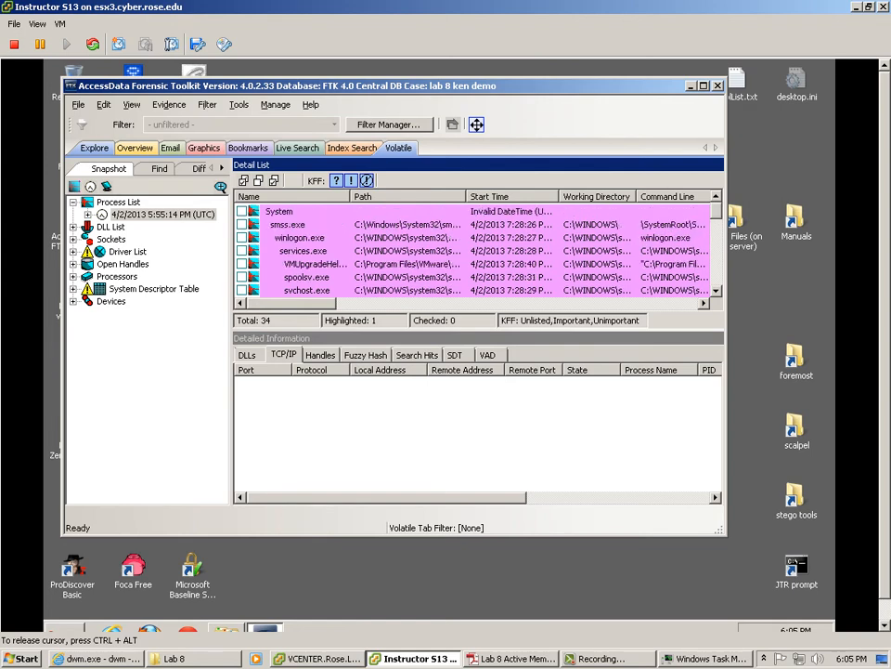
scroll(474, 251, down, 4)
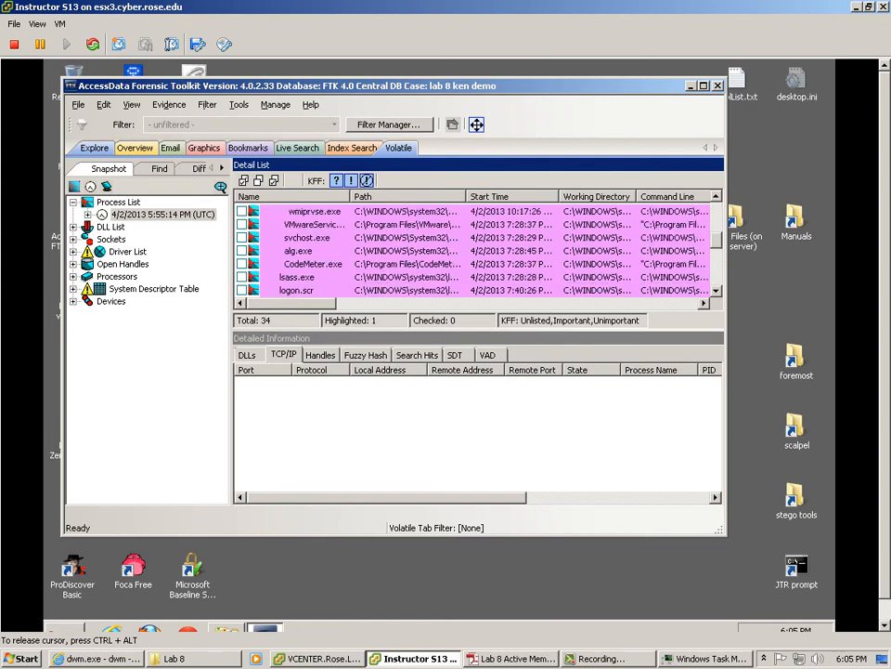
scroll(473, 251, up, 2)
click(307, 211)
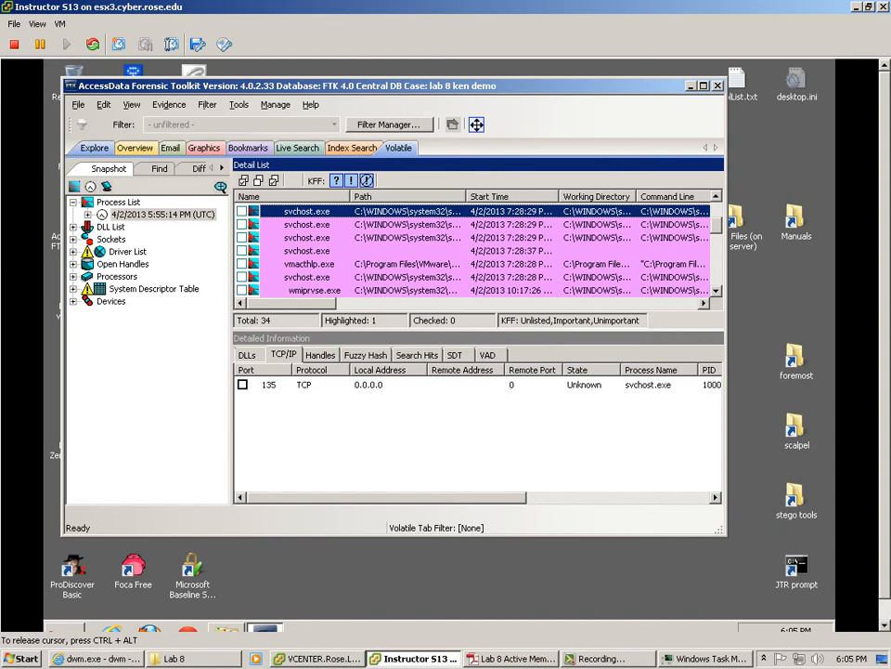
click(307, 225)
click(307, 238)
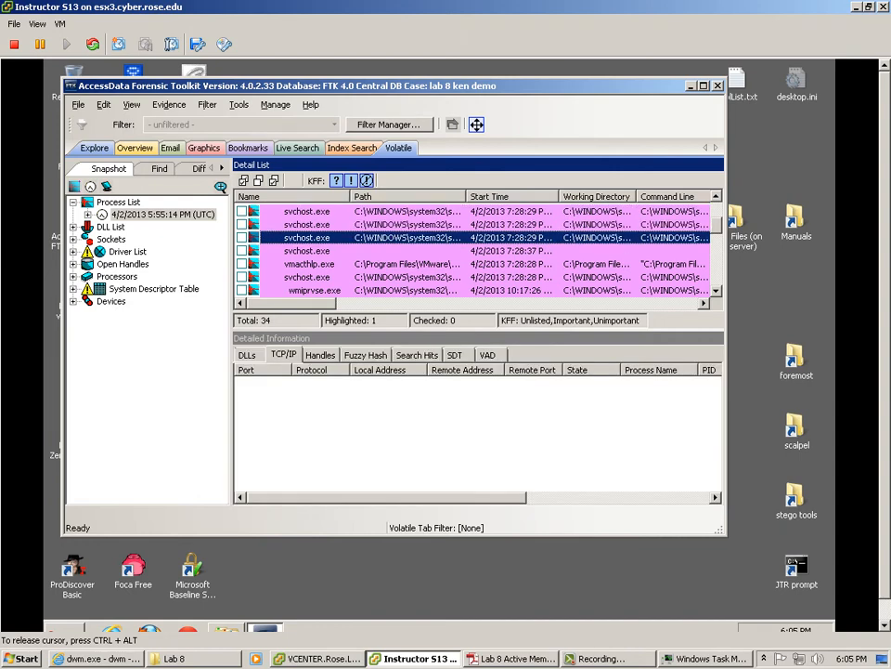
click(307, 251)
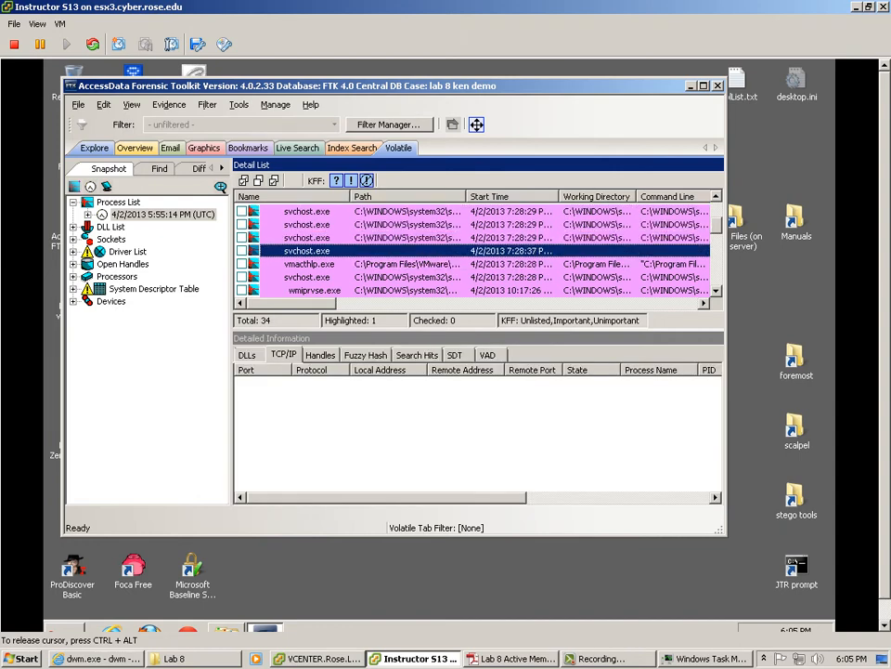
Step: Show FTKAgent0001.exe's three TCP port-3999 connections, briefly checking its DLLs too
scroll(473, 250, down, 2)
scroll(474, 251, down, 2)
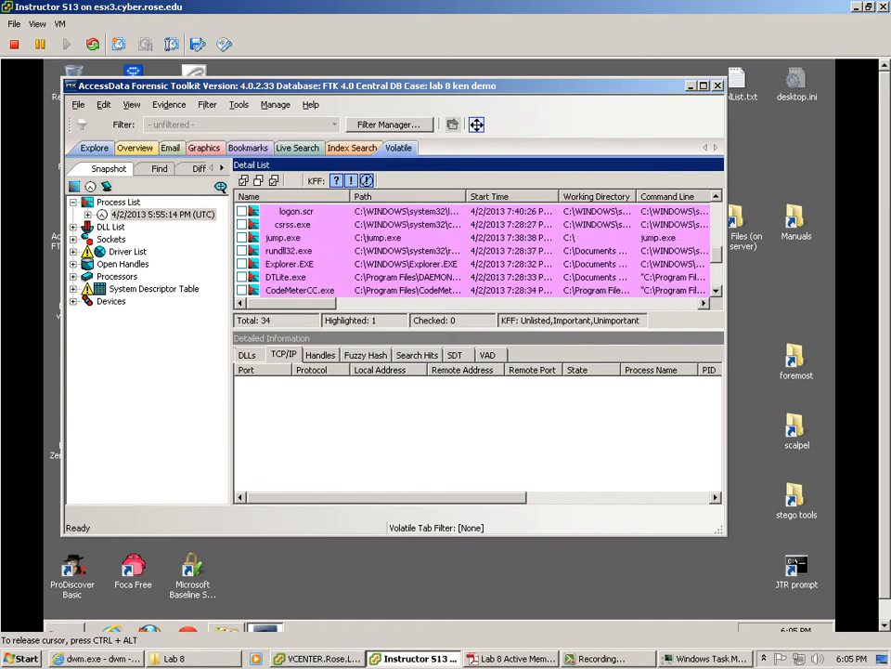
scroll(474, 251, down, 1)
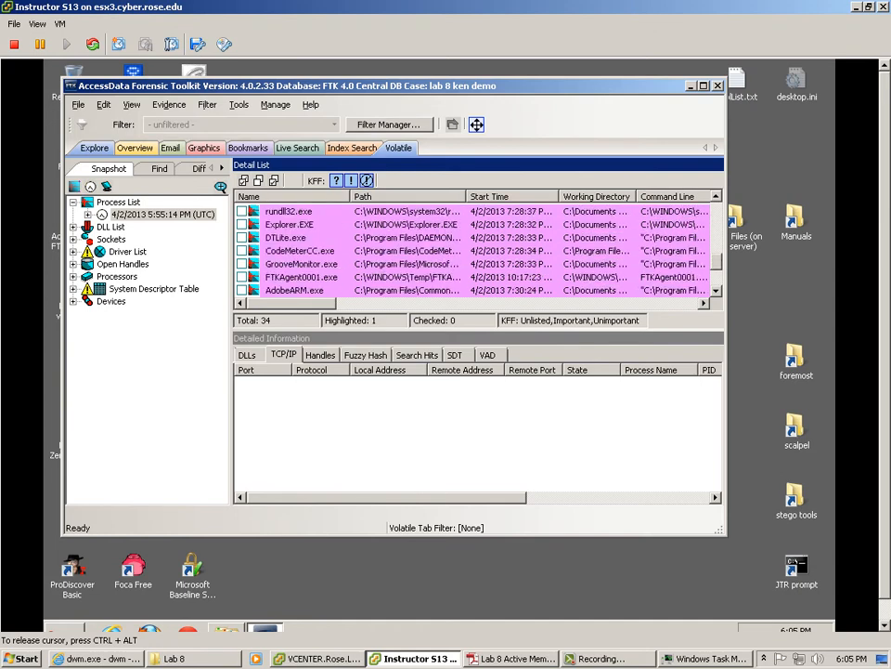
click(302, 277)
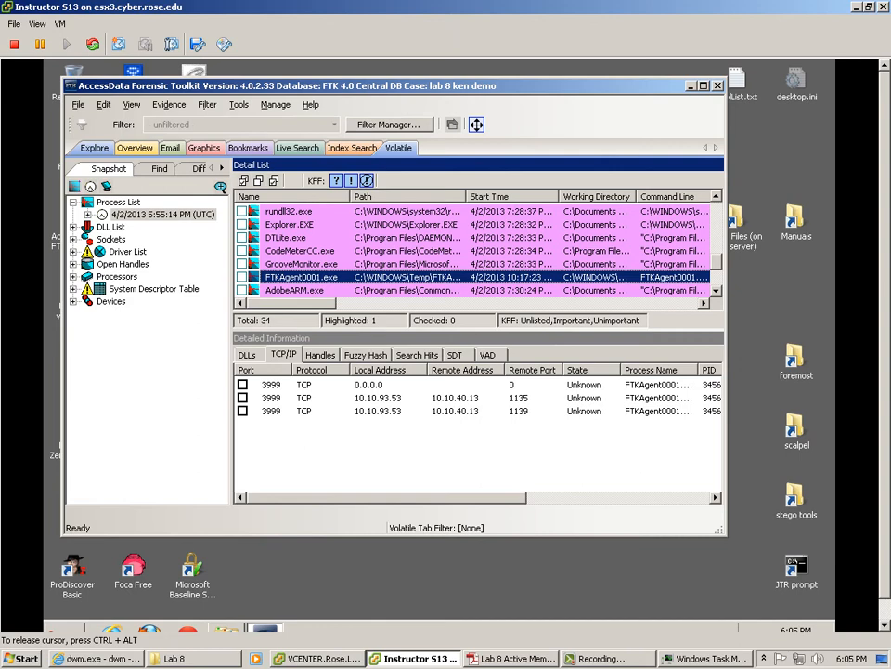
click(247, 355)
click(284, 355)
Step: Load the DLL List from the memory snapshot and inspect a DLL entry
double_click(110, 227)
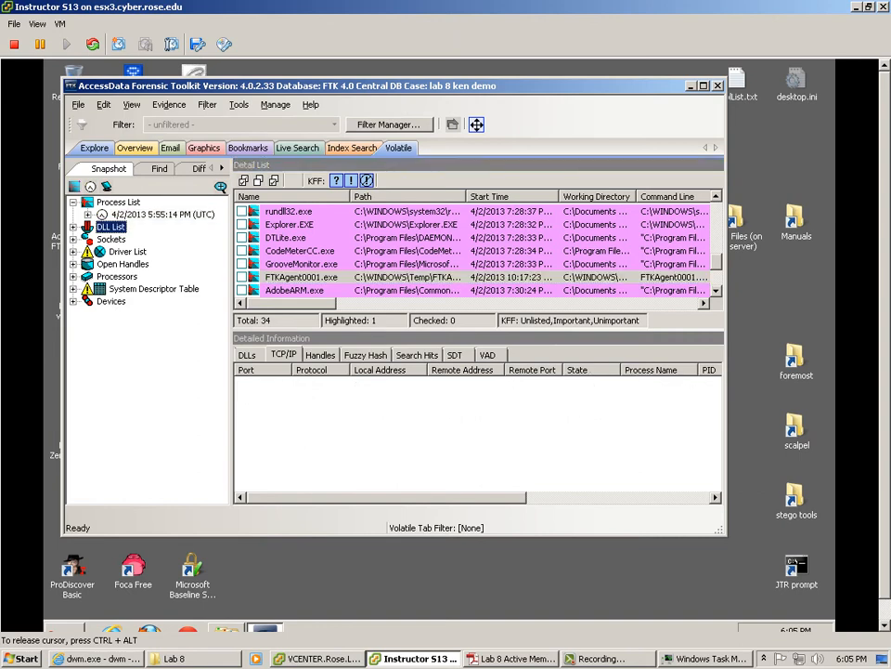
click(162, 238)
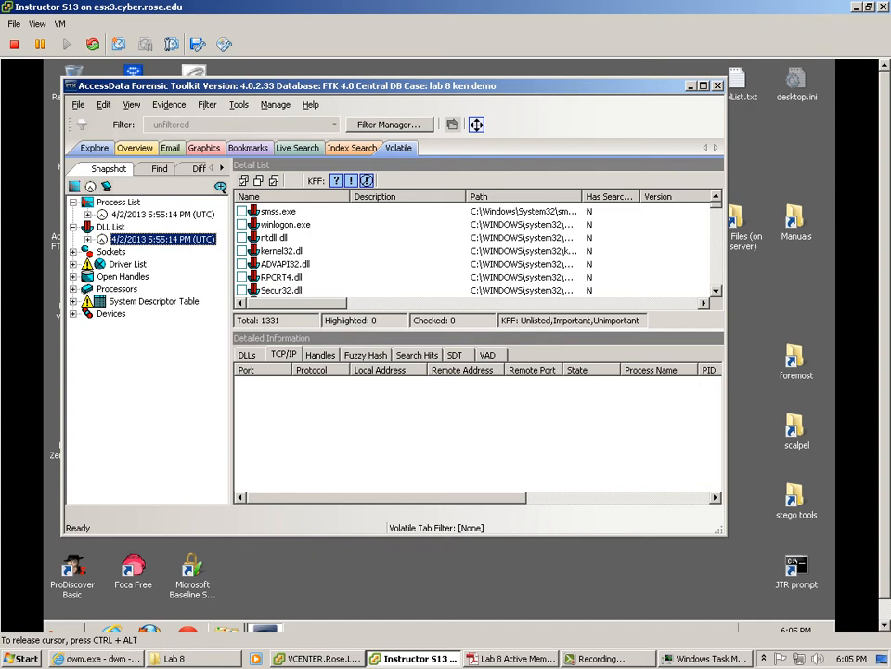
click(278, 250)
scroll(474, 251, down, 10)
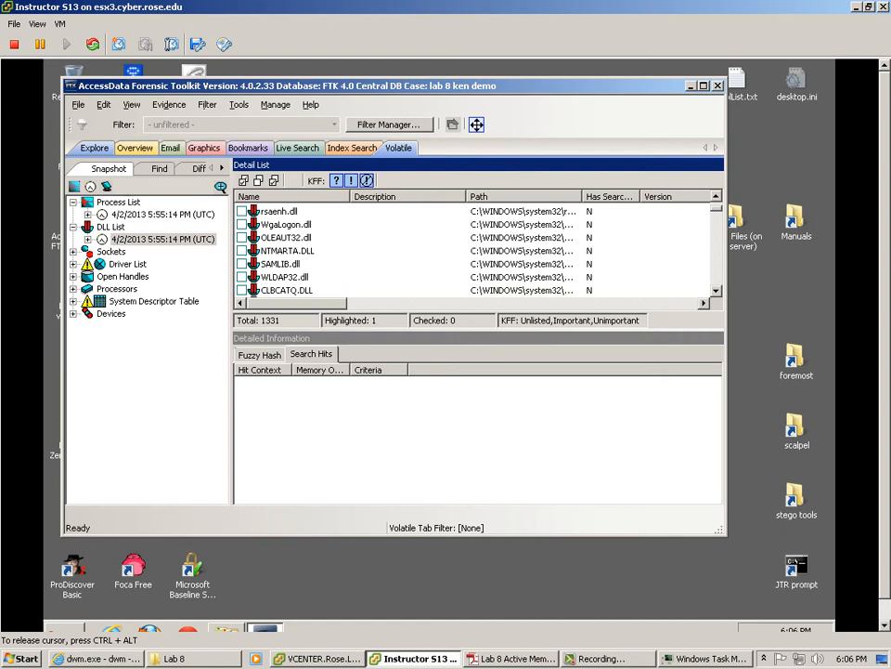
Step: Show the 28 sockets from the 10.10.93.53 dump under Sockets
click(73, 251)
click(111, 252)
click(162, 264)
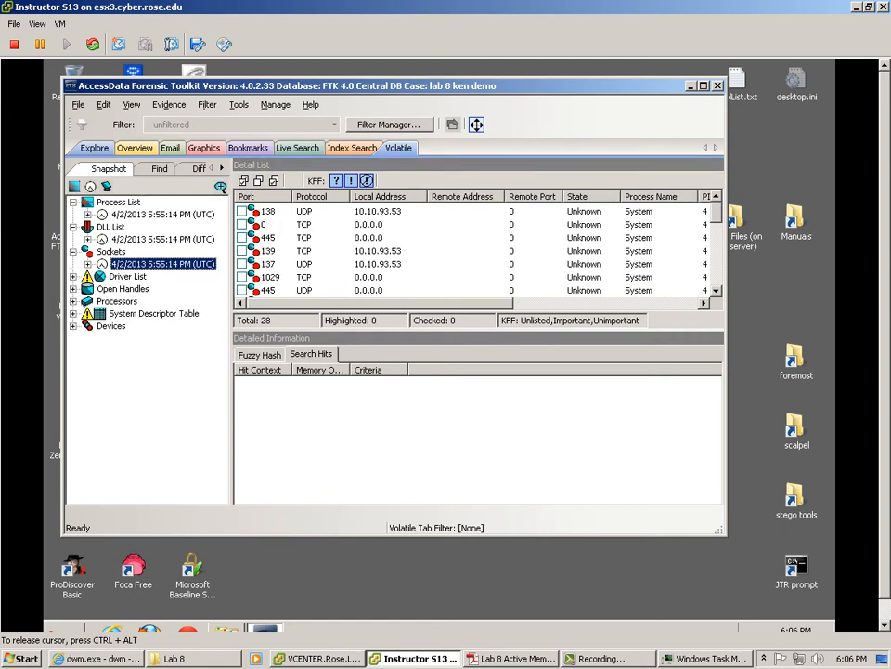
click(88, 264)
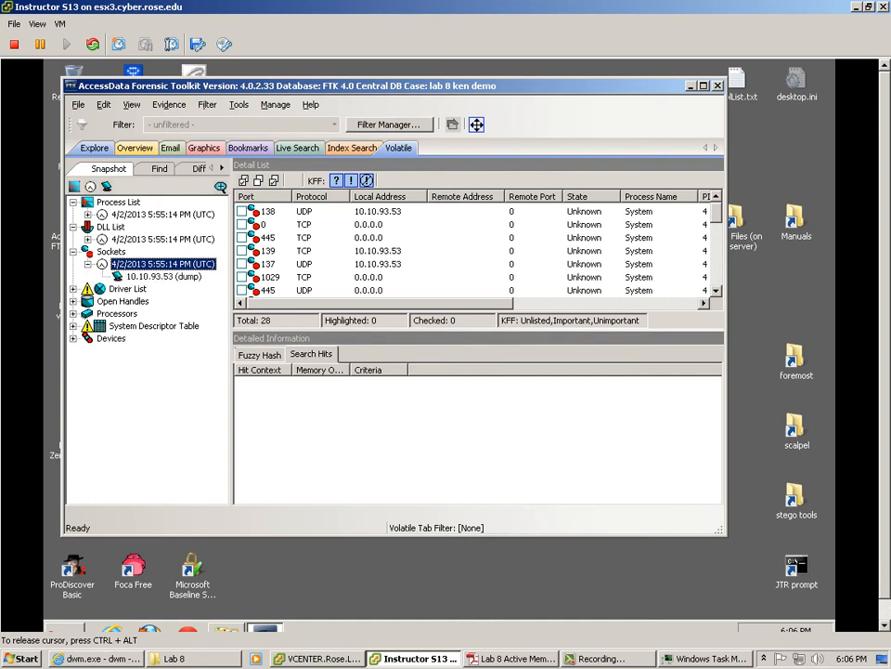
click(163, 277)
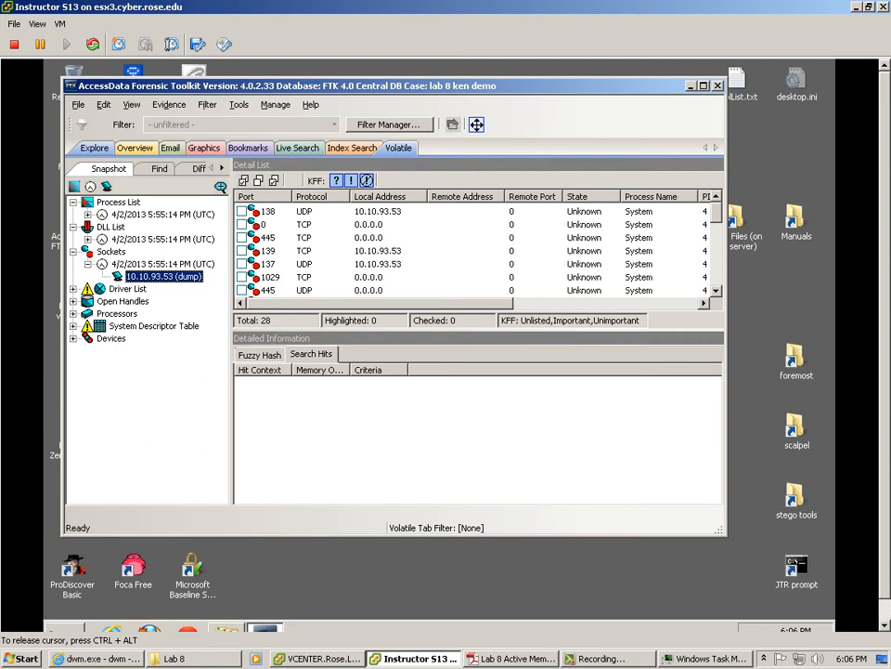
Step: Inspect sockets on port 139, port 1039 to 174.76.226.16, and port 1032 to remote 443
click(378, 251)
scroll(378, 251, down, 3)
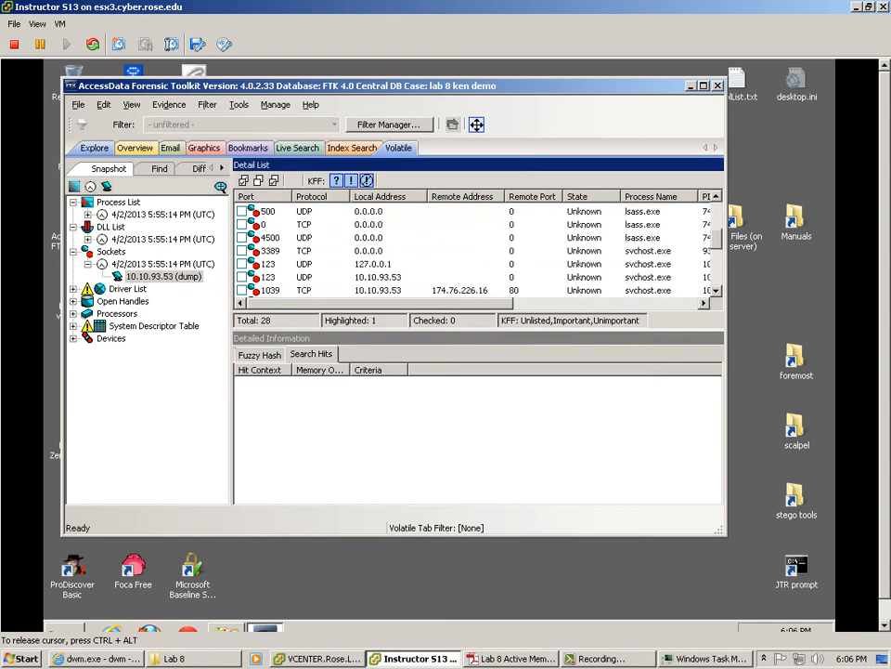
scroll(378, 251, up, 1)
scroll(478, 251, down, 1)
click(378, 290)
scroll(378, 290, down, 1)
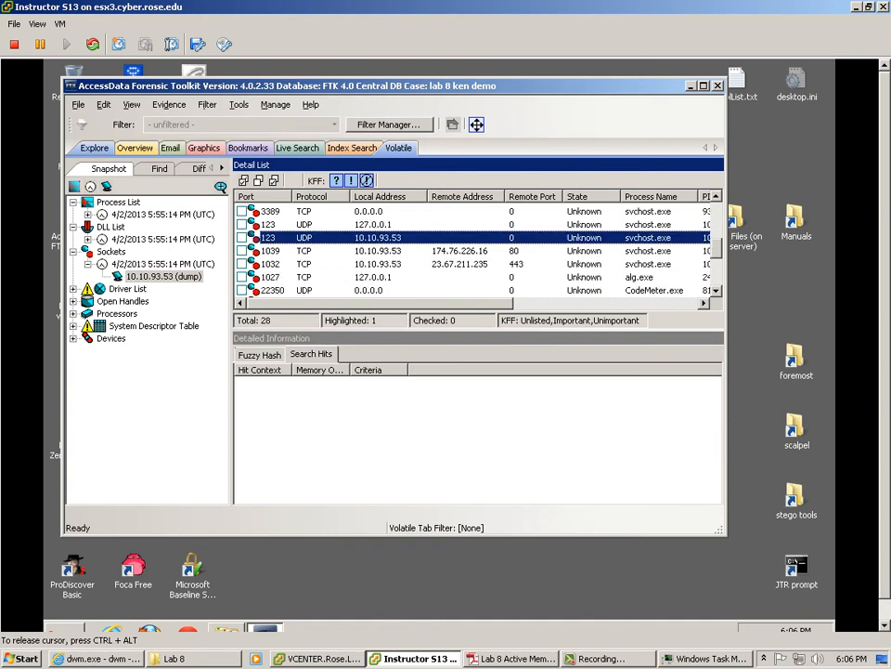
click(459, 264)
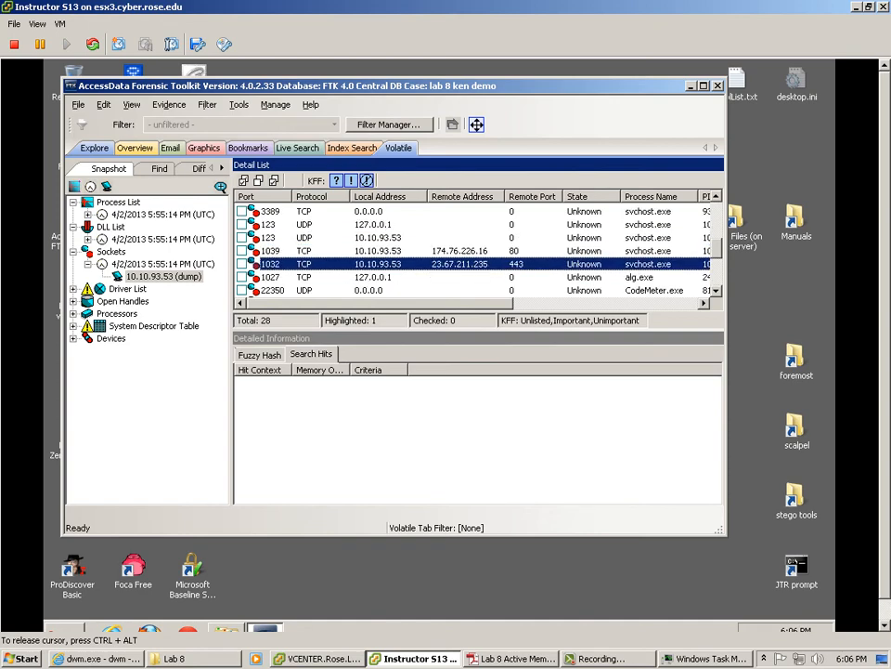
scroll(478, 251, right, 10)
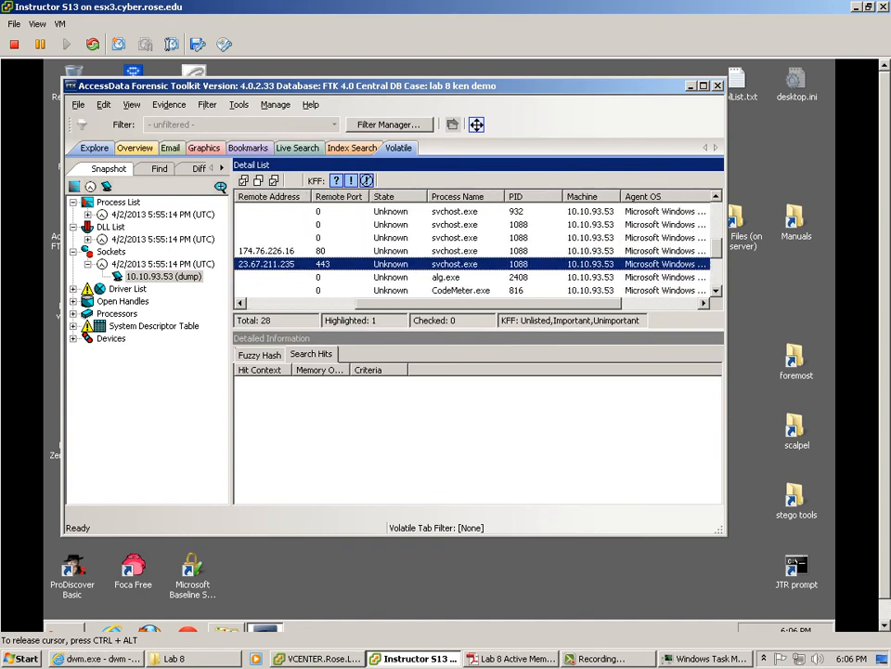
scroll(478, 251, left, 10)
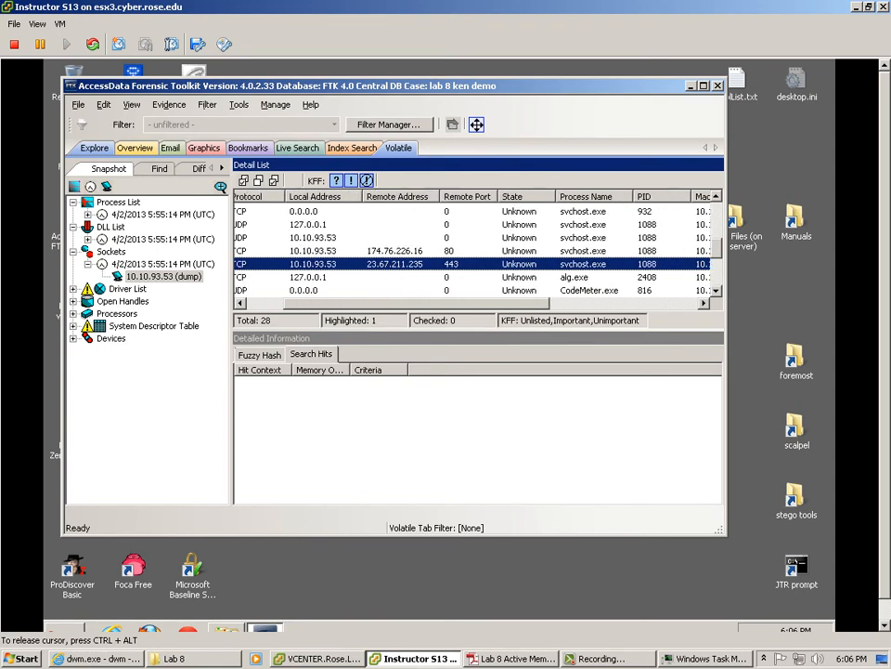
scroll(478, 251, right, 8)
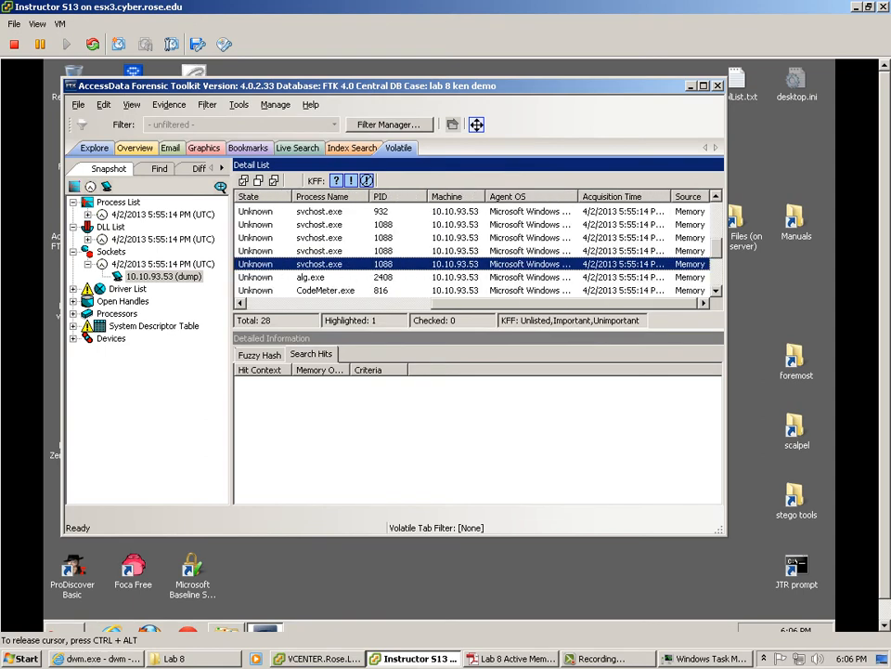
scroll(478, 251, left, 8)
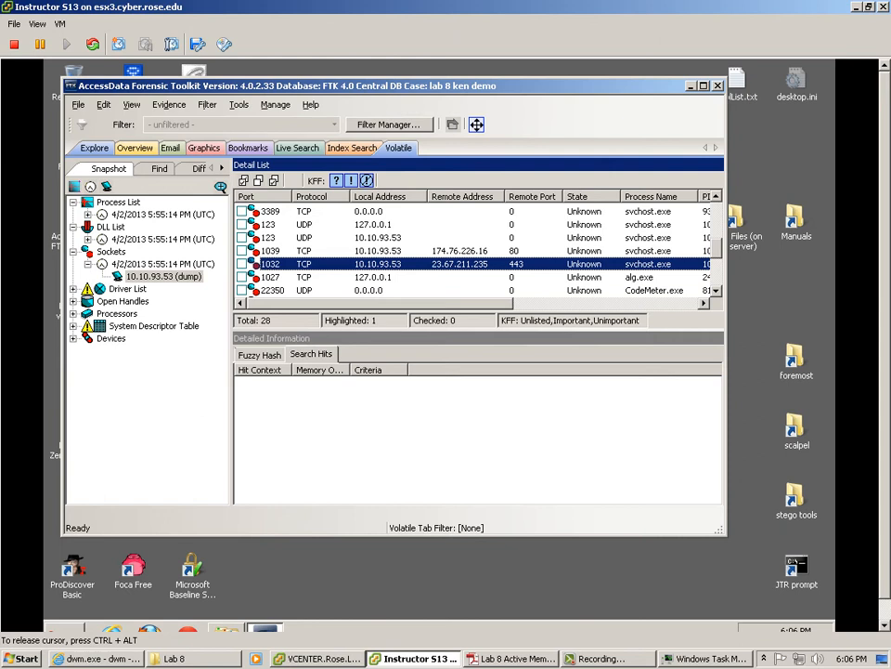
scroll(478, 250, down, 2)
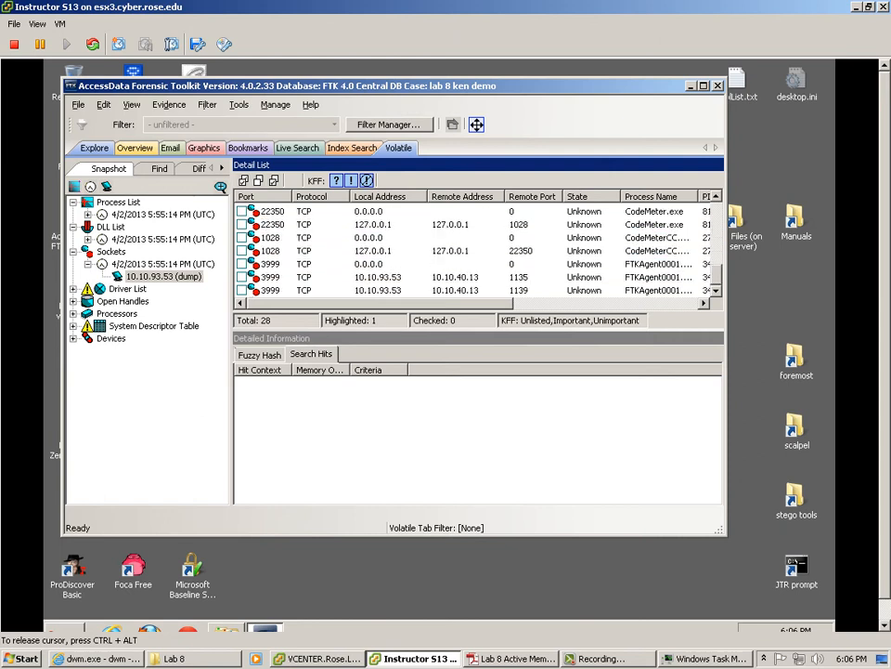
Step: Inspect sockets on ports 3999, 1032, 1039, 135 and 445 from 10.10.40.13
click(379, 277)
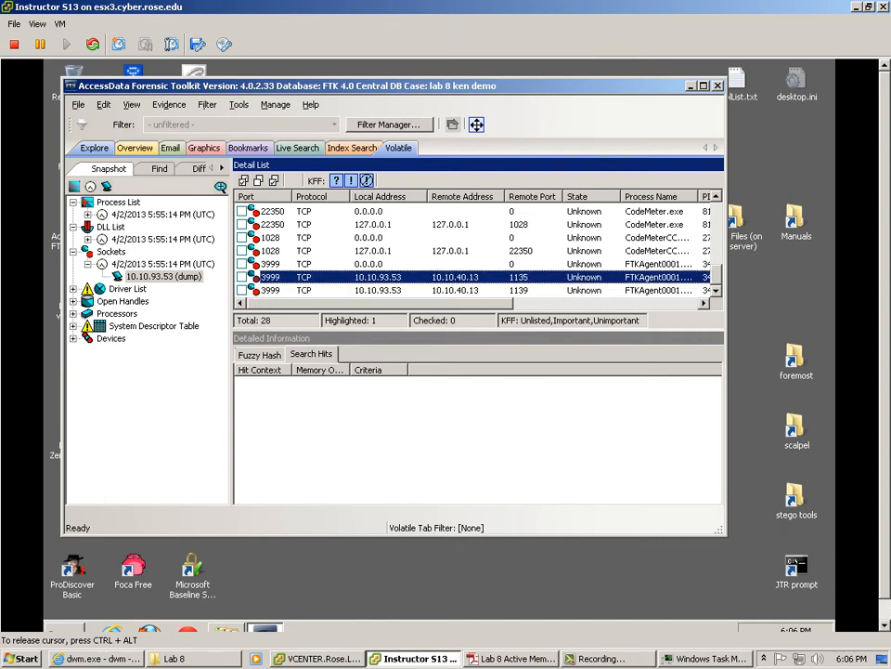
scroll(479, 251, up, 3)
click(459, 264)
click(460, 251)
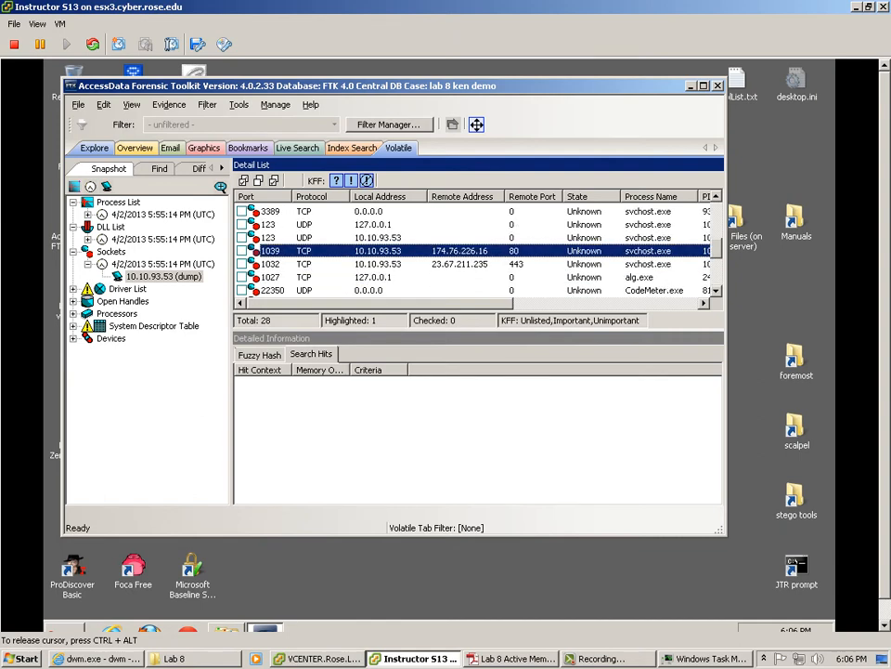
scroll(460, 251, up, 4)
scroll(478, 251, down, 2)
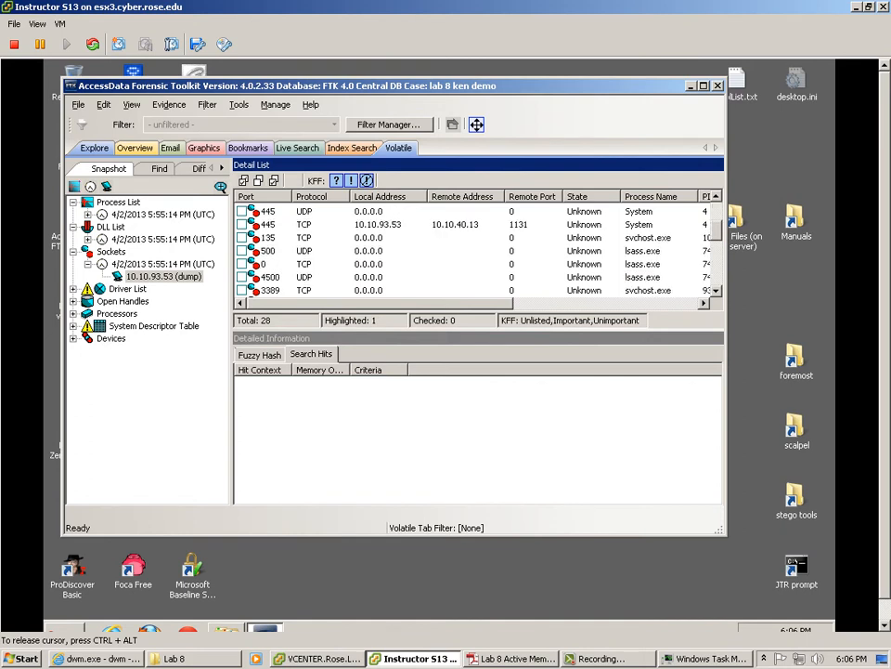
click(460, 238)
click(460, 225)
Step: Inspect connections from remote ports 1135 and 1139 and to 174.76.226.16 and 23.67.211.235:443
scroll(460, 238, down, 5)
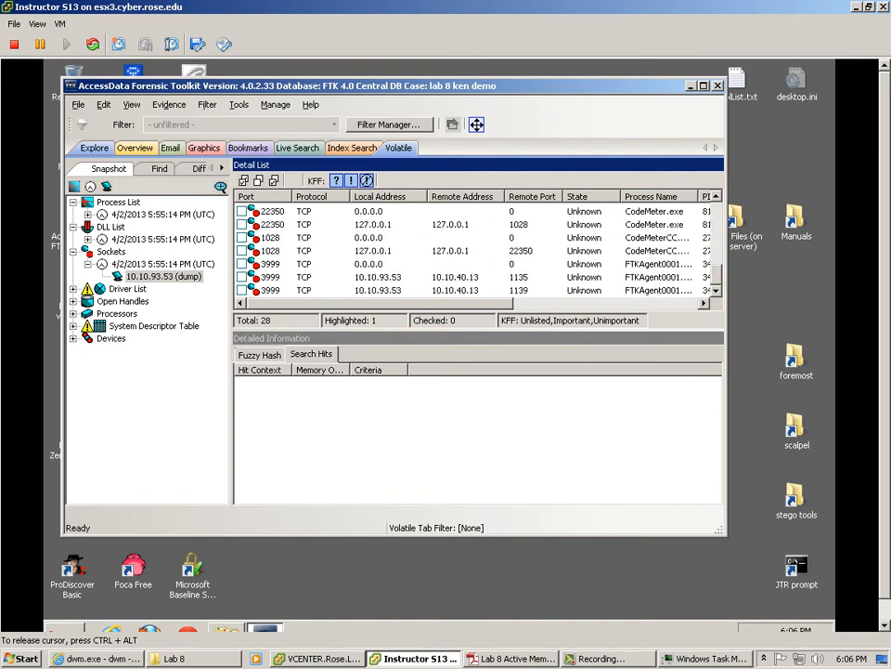
click(460, 276)
click(459, 290)
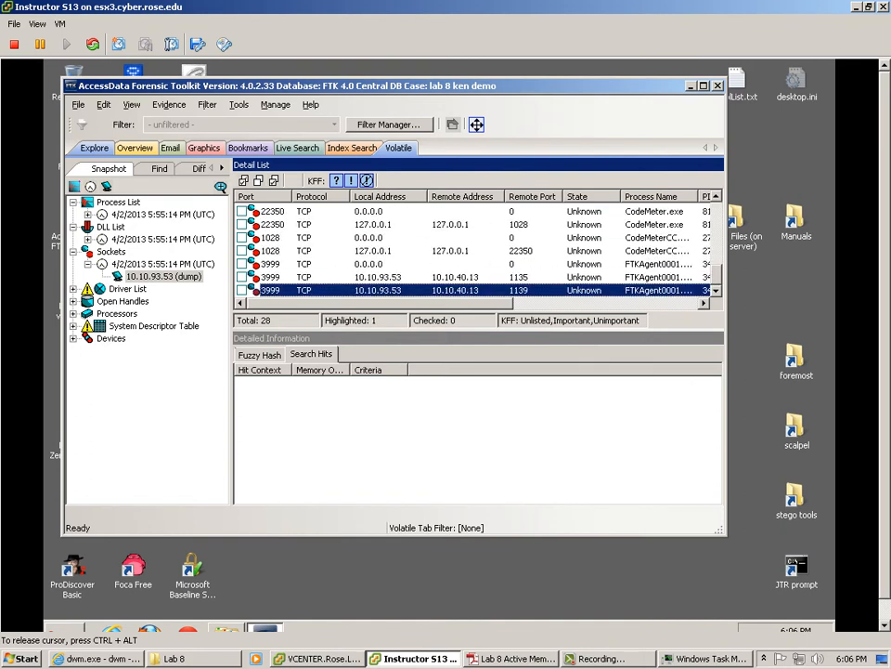
scroll(459, 276, up, 3)
click(459, 251)
click(459, 263)
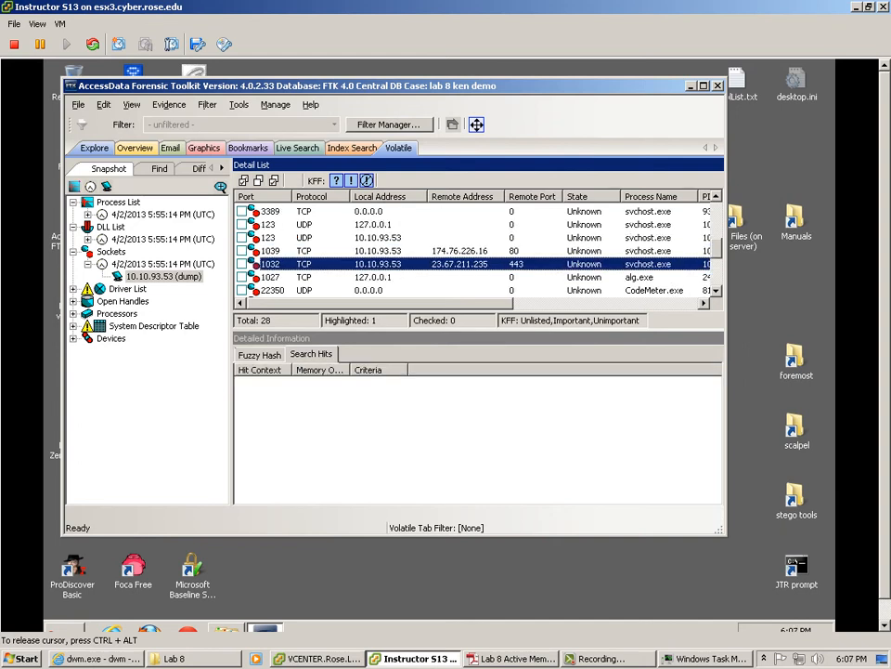
click(128, 289)
Step: Load the 93 drivers from the 4/2/2013 Driver List snapshot and maximize the FTK window
click(74, 288)
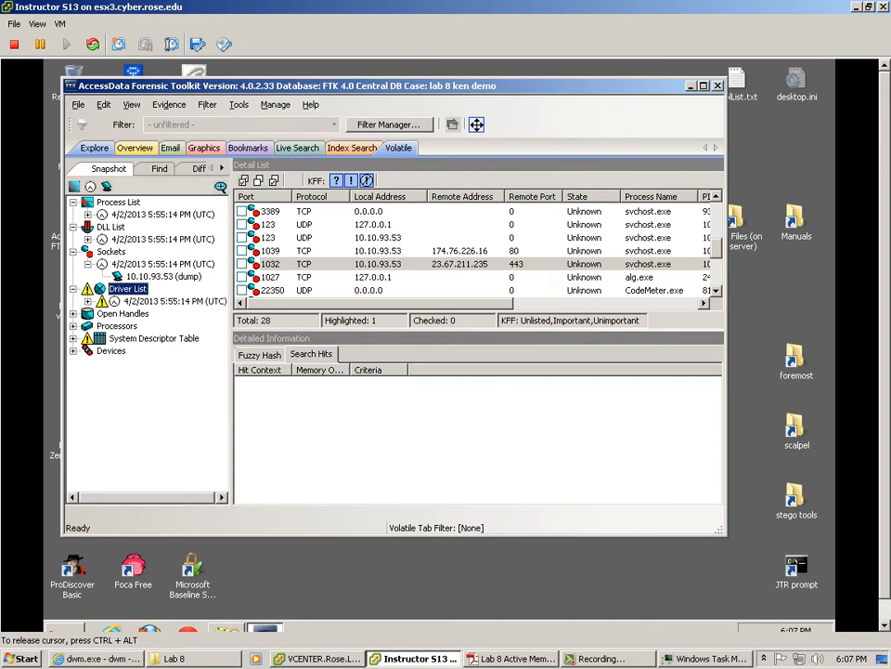
click(174, 302)
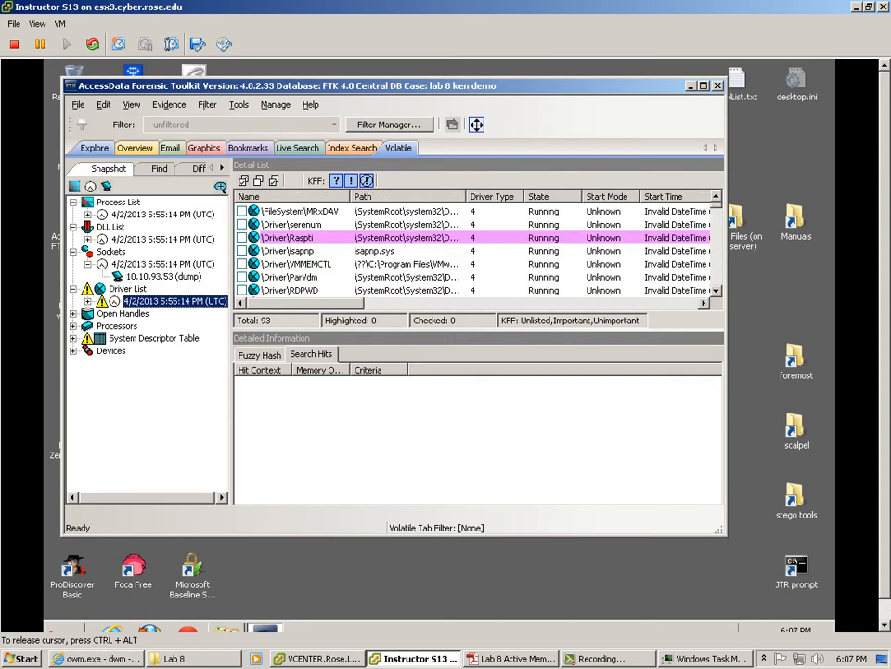
click(704, 85)
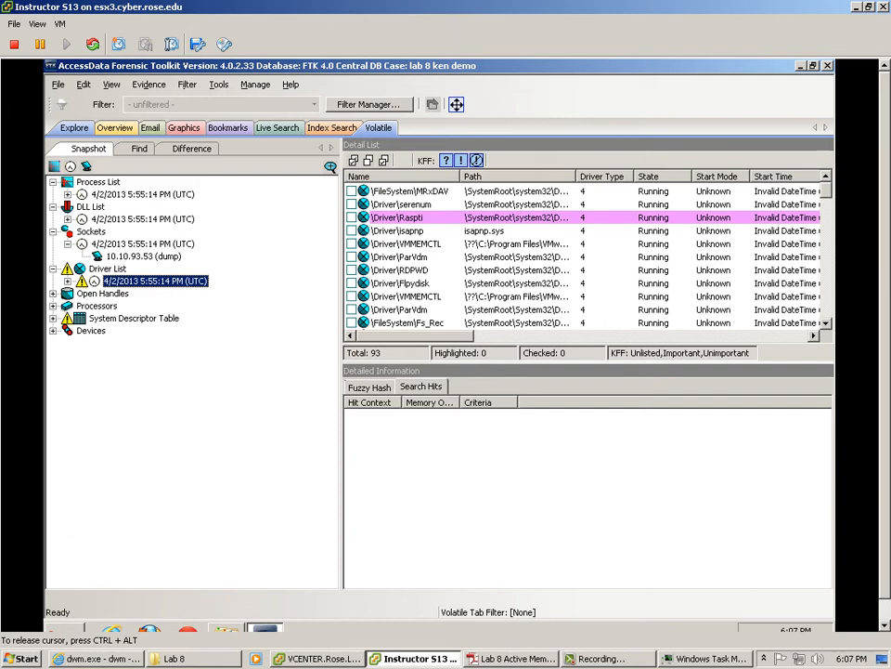
Step: Review the running drivers and select the \Driver\PCI_PNP5520 entry
scroll(585, 256, down, 15)
scroll(585, 256, down, 10)
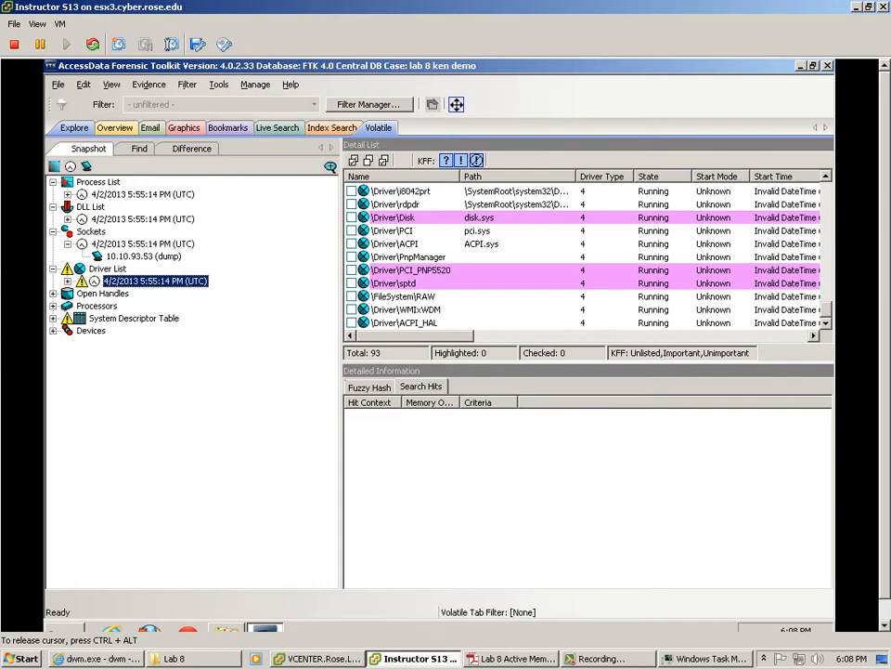
click(411, 270)
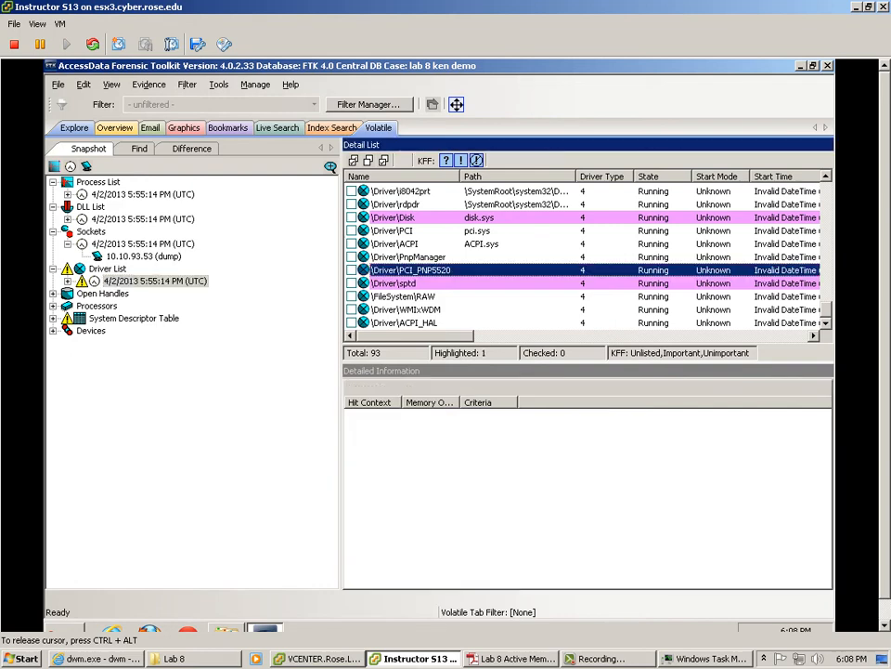
mouse_move(416, 336)
mouse_down()
mouse_move(479, 336)
mouse_move(415, 336)
mouse_up()
Step: List the dump's 7782 open handles and inspect a few registry Key handles
double_click(102, 293)
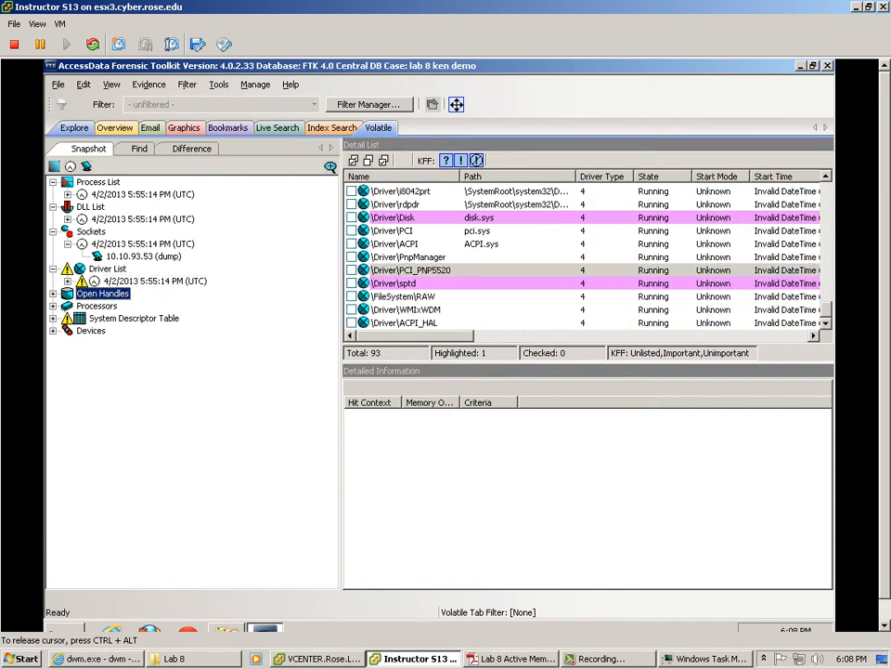
click(143, 306)
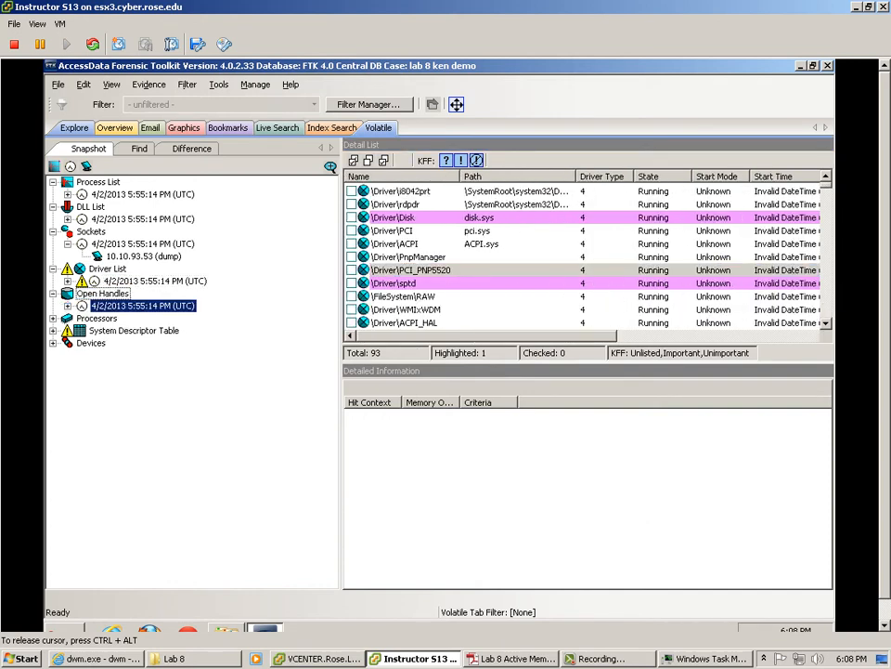
click(68, 305)
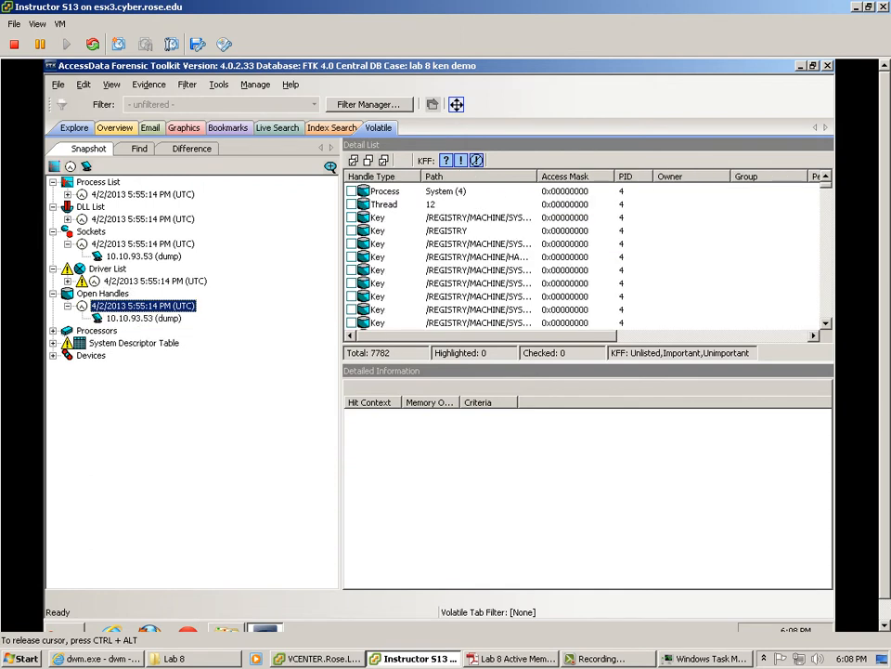
click(143, 317)
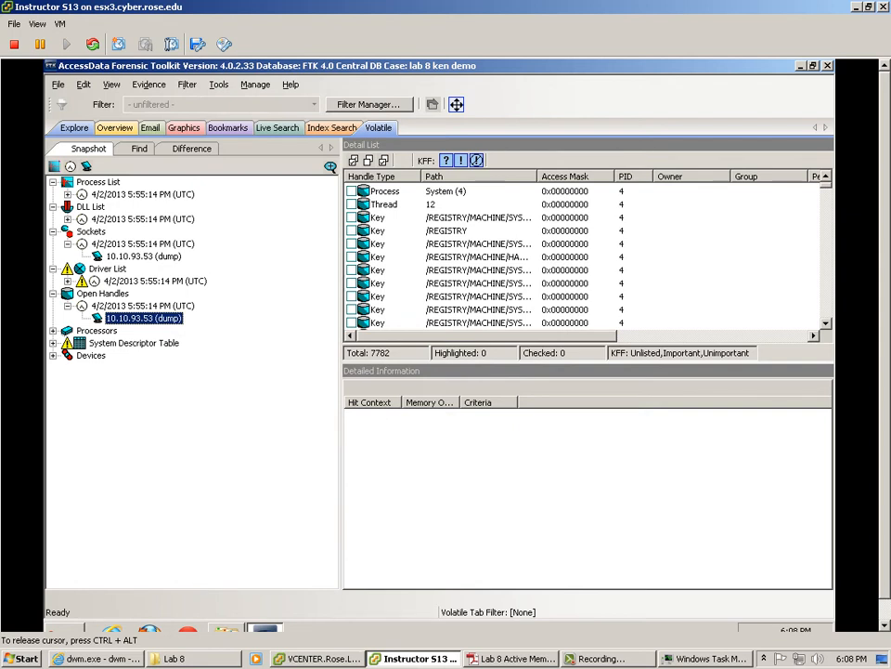
click(367, 269)
click(479, 256)
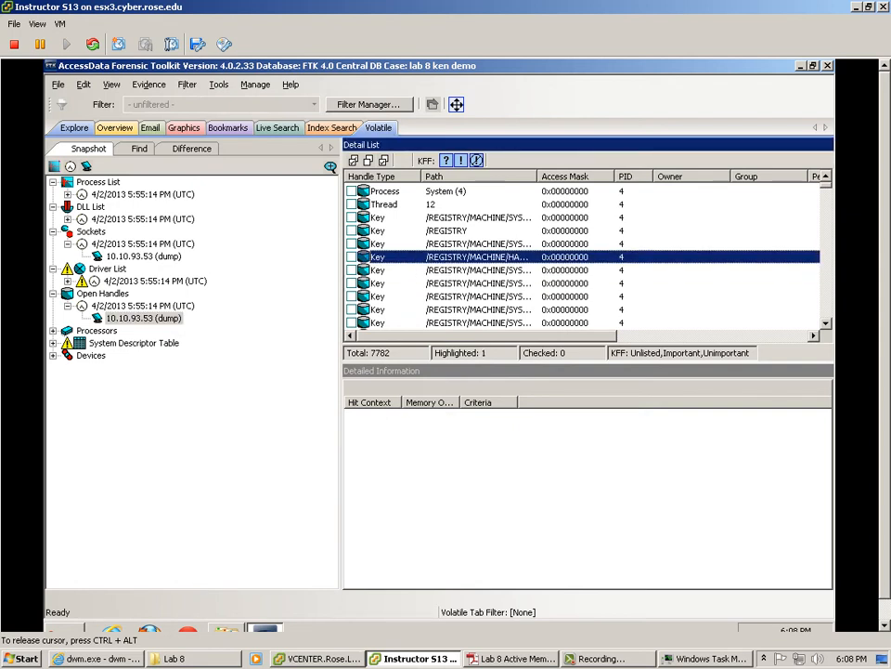
click(478, 283)
Step: Show the dump's two processors with processor 0's interrupt descriptors
click(53, 331)
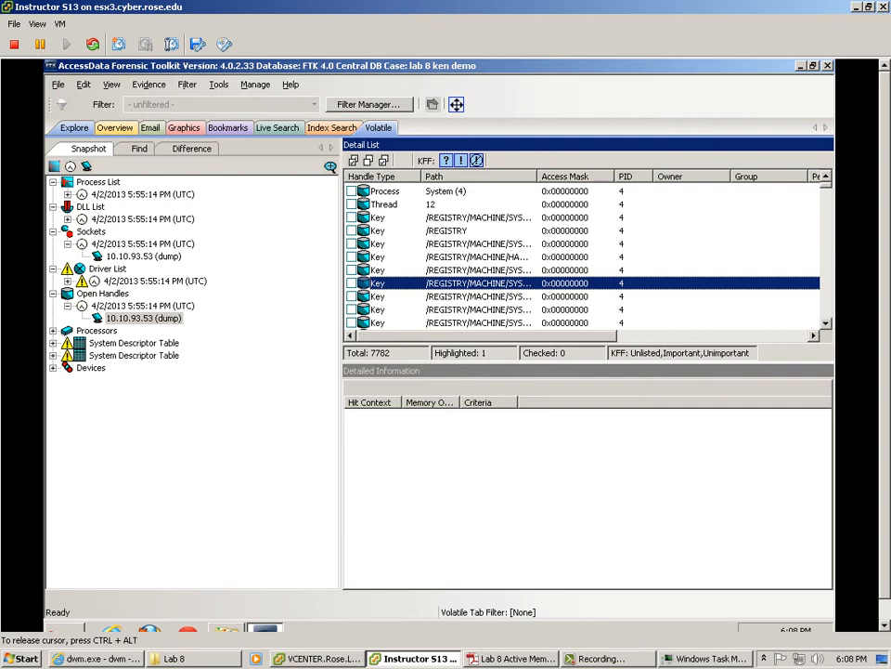
click(67, 342)
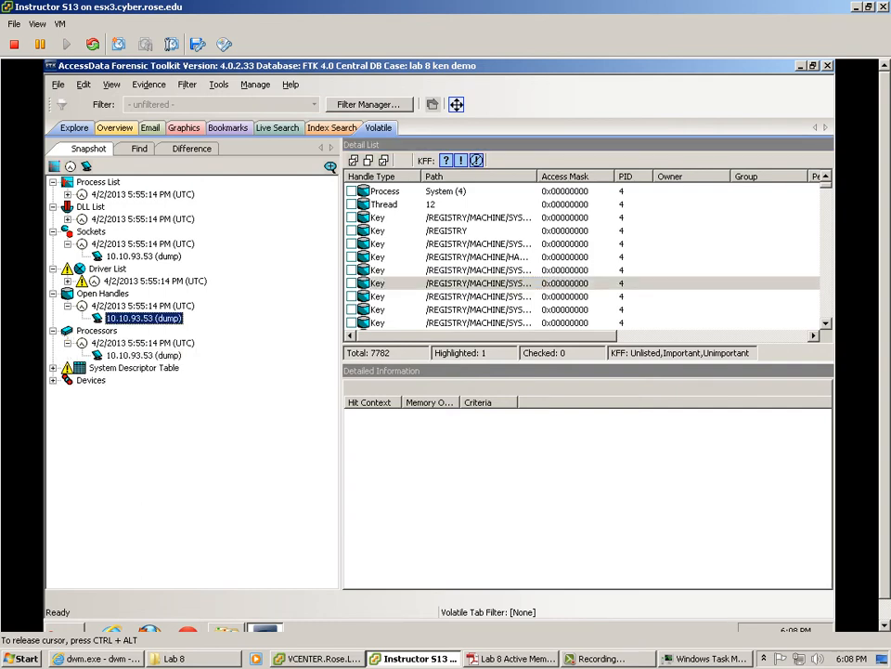
click(143, 356)
click(373, 191)
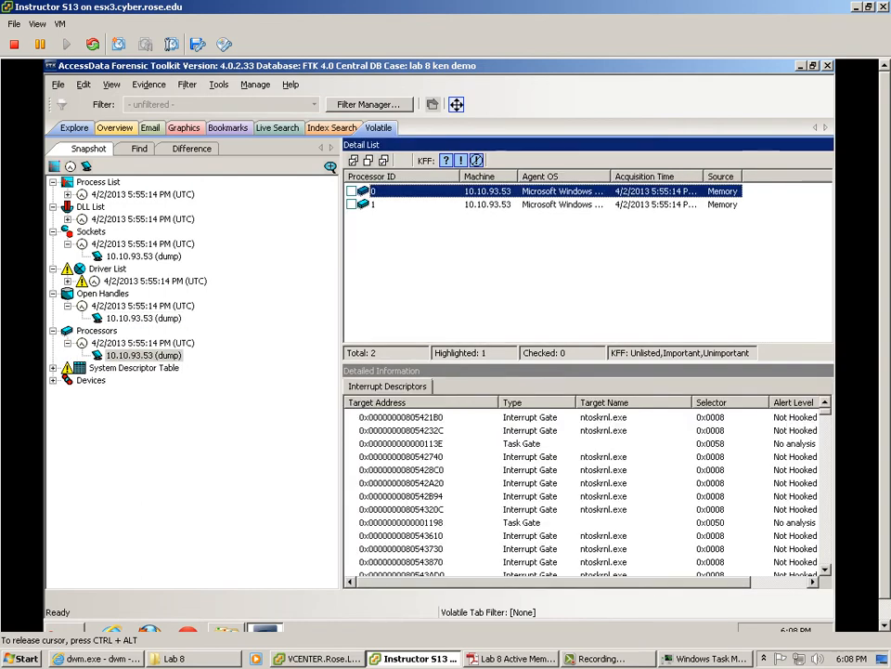
Step: Check processor 1, then list and scroll through the 345 devices from the 10.10.93.53 dump
click(373, 205)
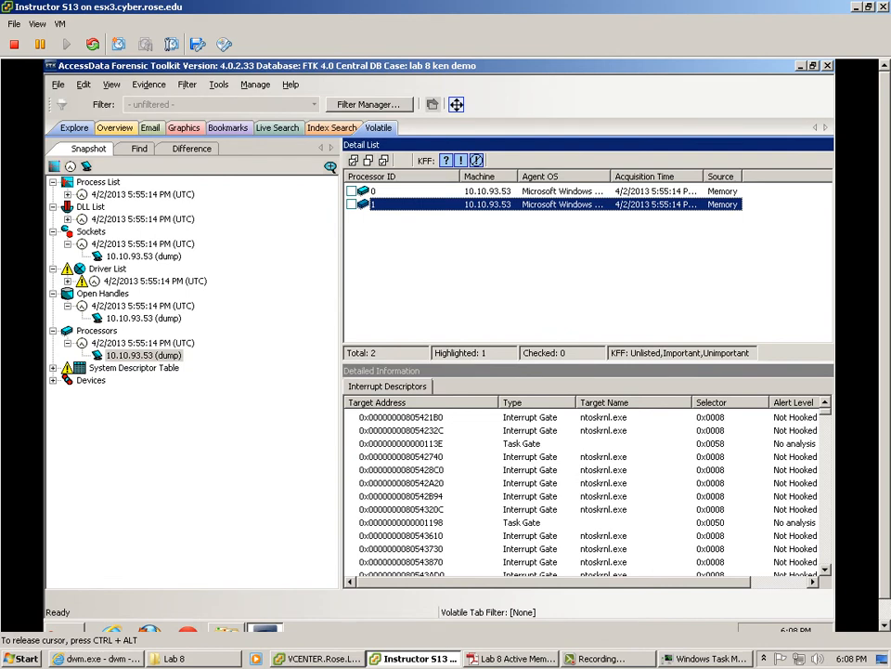
click(53, 381)
click(67, 393)
click(143, 404)
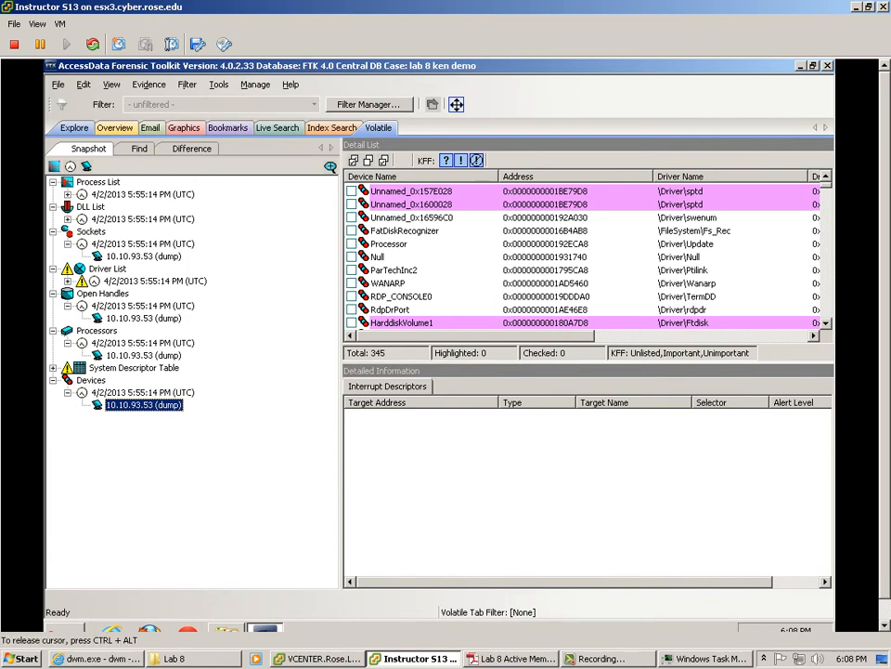
scroll(585, 257, down, 10)
mouse_move(826, 205)
mouse_down()
mouse_move(826, 279)
mouse_move(826, 185)
mouse_up()
click(378, 128)
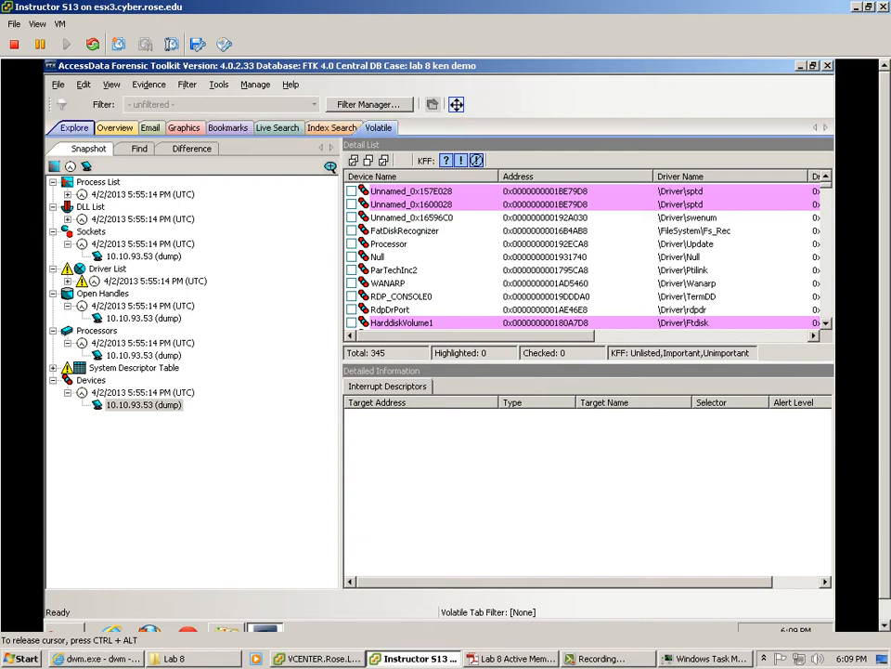
Step: Check the Overview, Email, Graphics and Explore views are empty, then return to Volatile
click(114, 127)
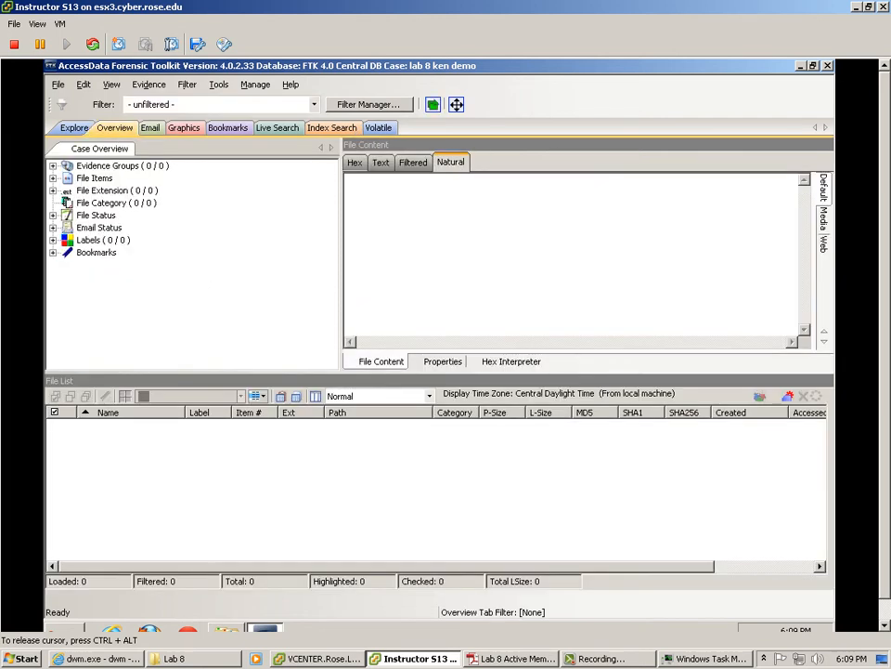
click(149, 127)
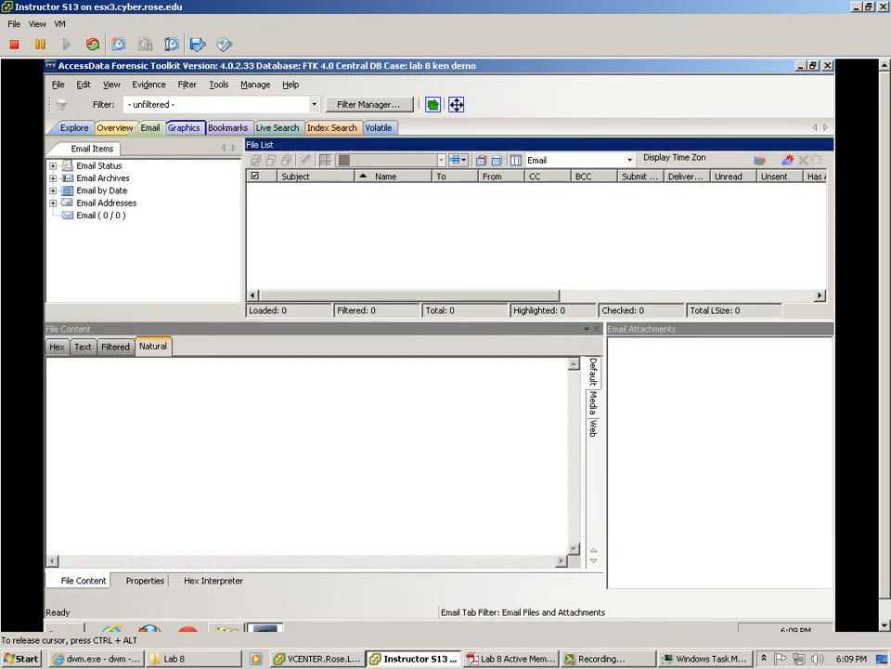
click(184, 129)
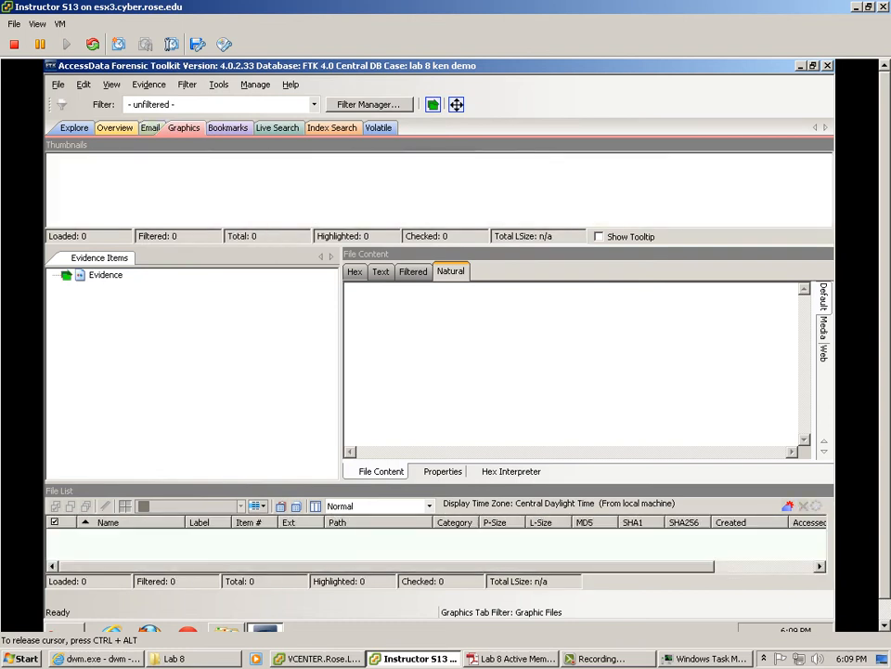
click(151, 128)
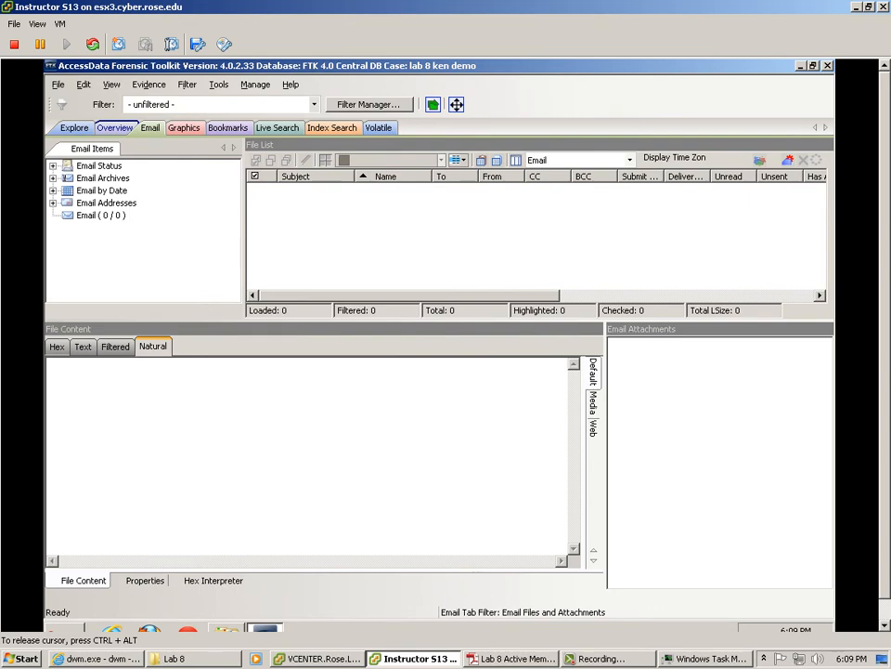
click(75, 128)
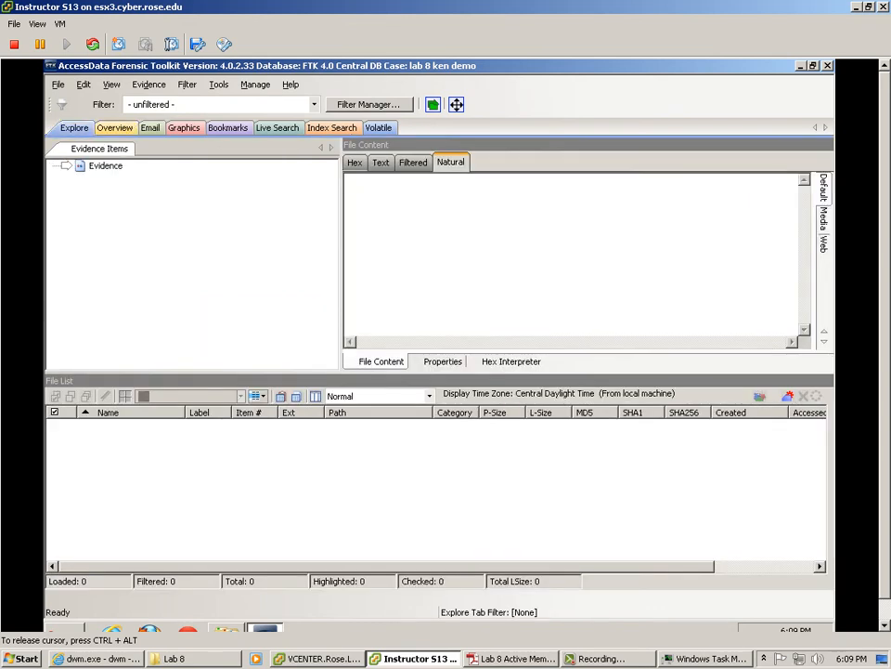
click(105, 166)
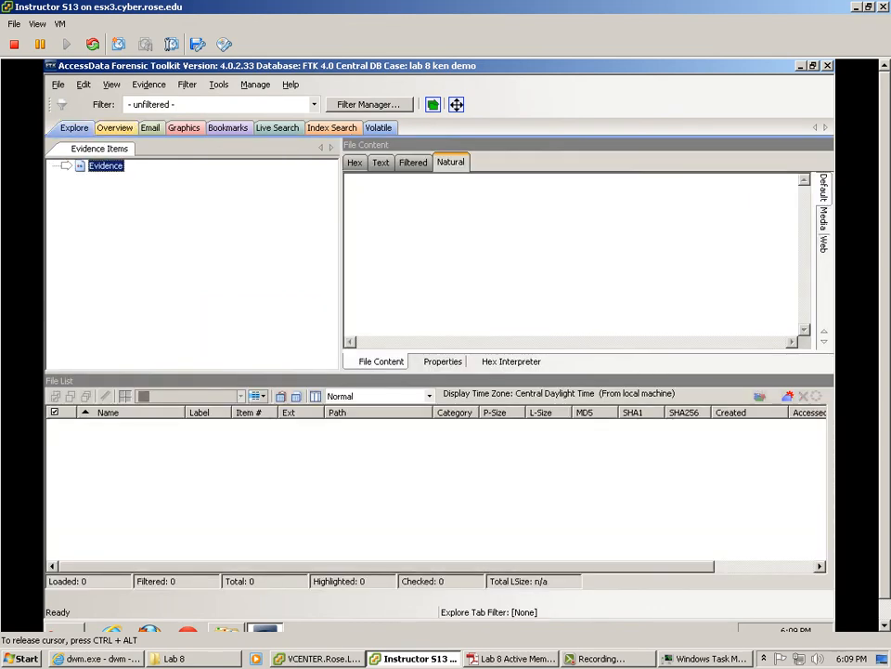
click(378, 128)
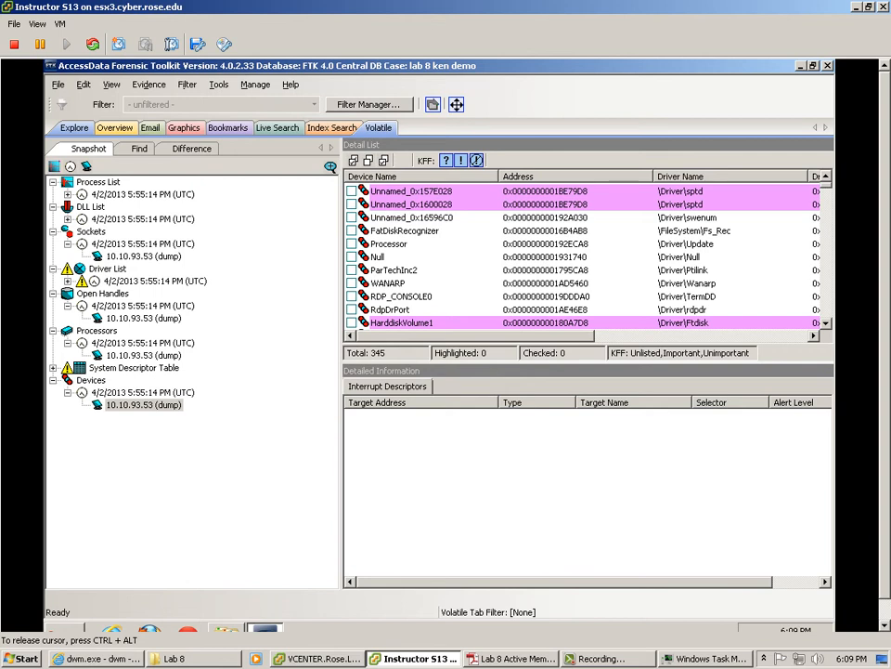
Step: Collapse the Driver List, Open Handles, Processors and Devices categories and bring up vSphere Client
click(53, 268)
click(53, 281)
click(53, 293)
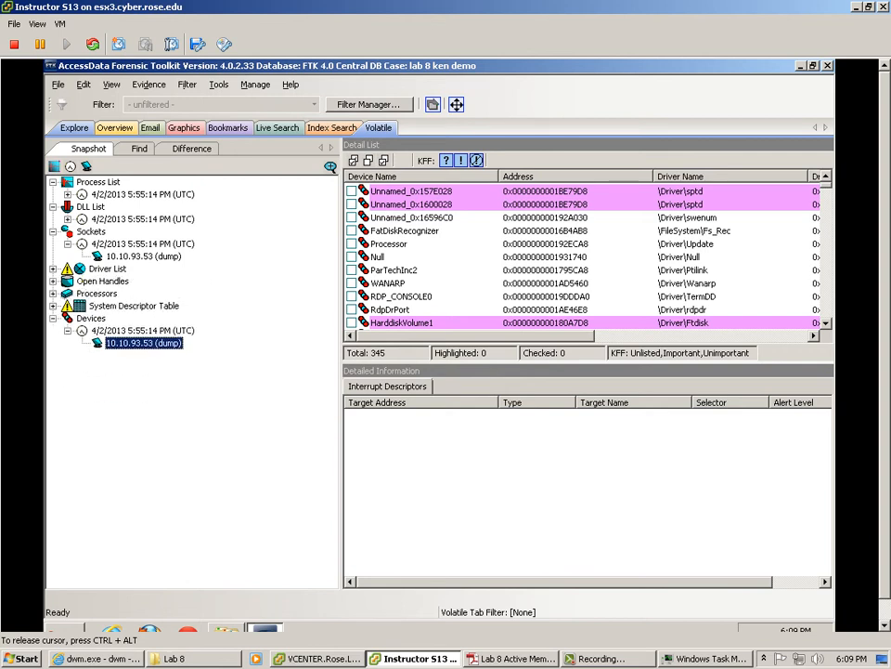
click(53, 317)
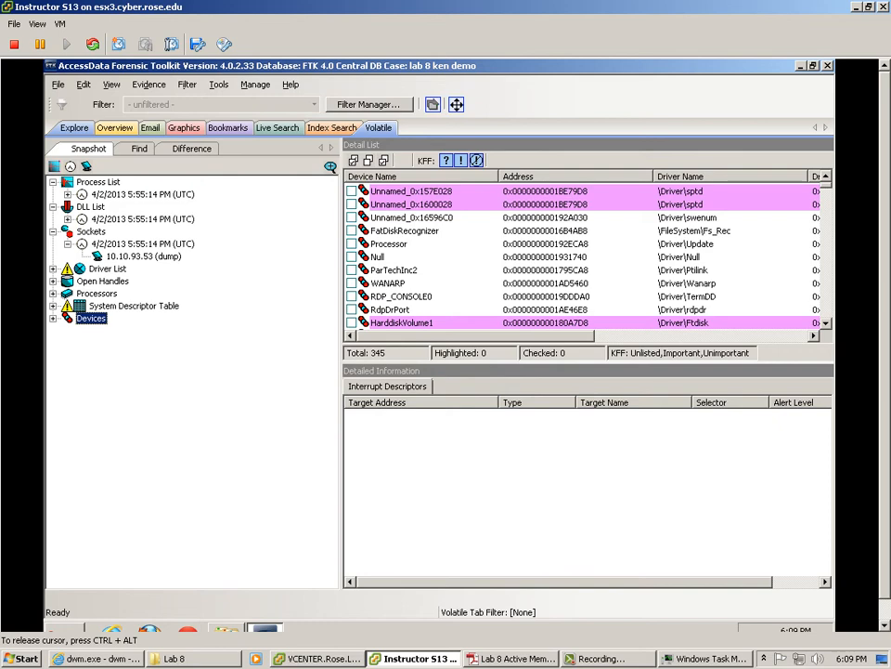
click(319, 658)
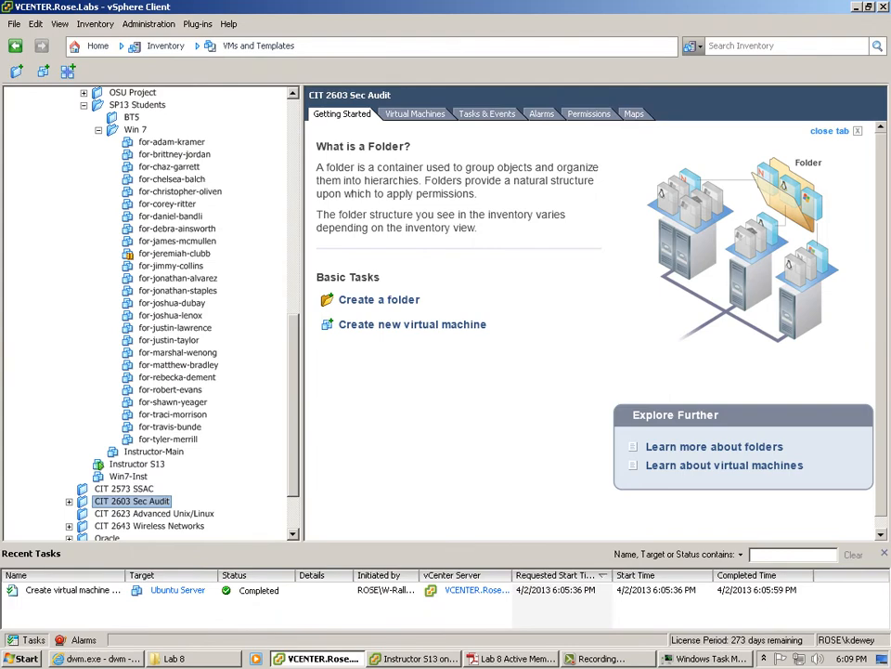
Step: Expand Forensics Labs and open the XP Mem Capture virtual machine's console
scroll(149, 311, up, 3)
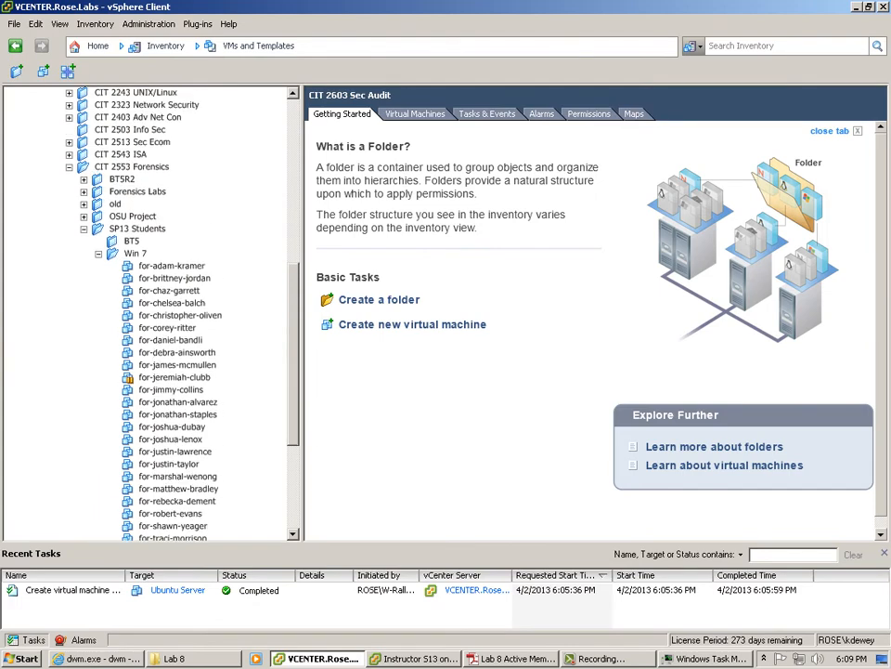
click(83, 192)
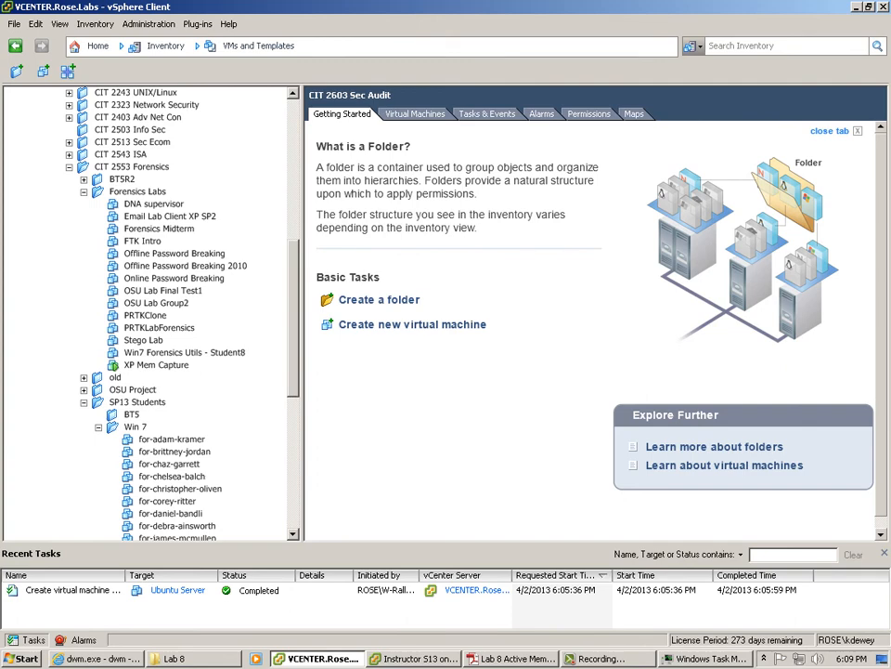
right_click(185, 355)
right_click(154, 364)
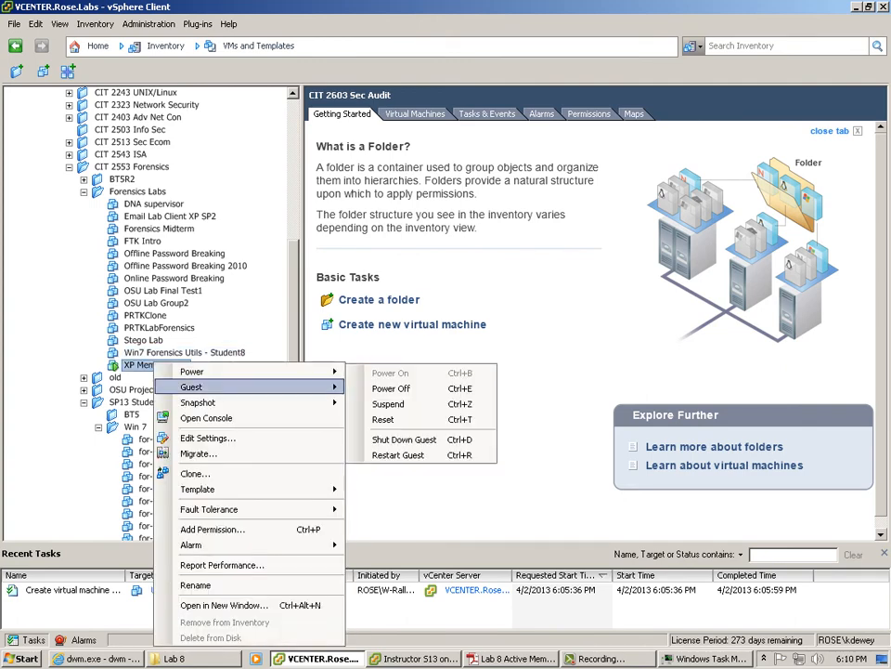
click(207, 418)
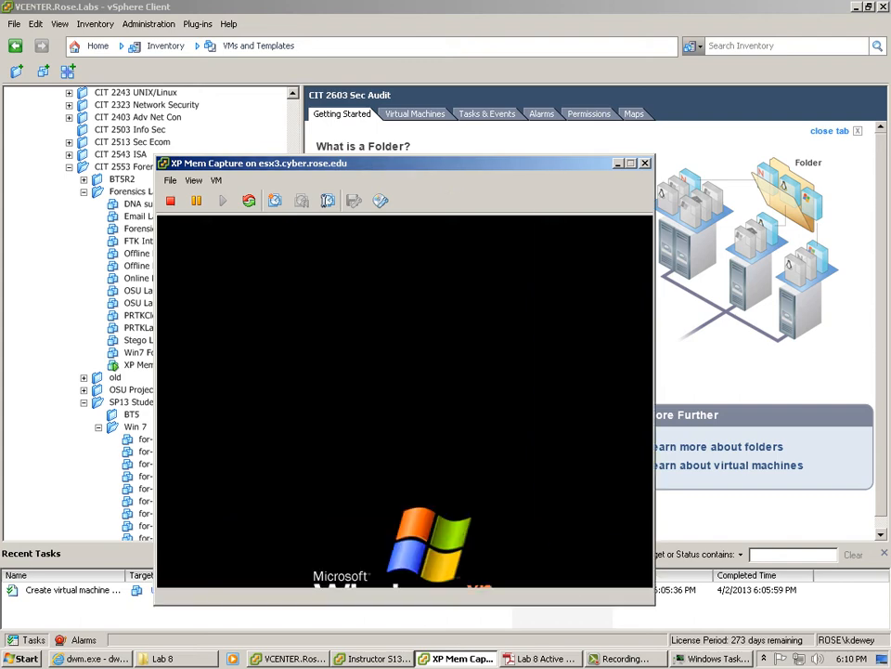
Step: Enlarge the console and log on to the XP guest as User with the account password
drag(279, 163, 200, 21)
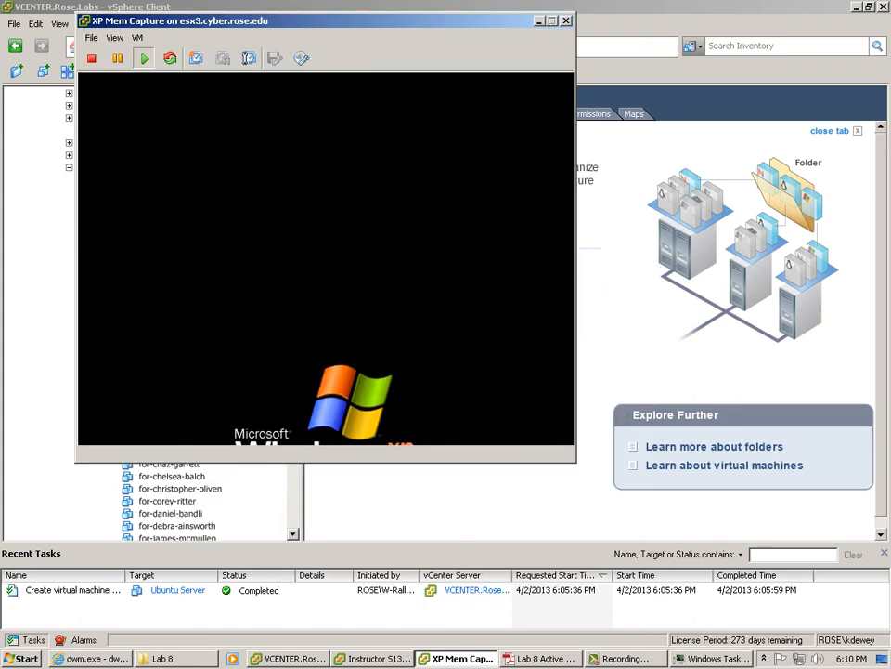
drag(575, 461, 823, 599)
click(141, 99)
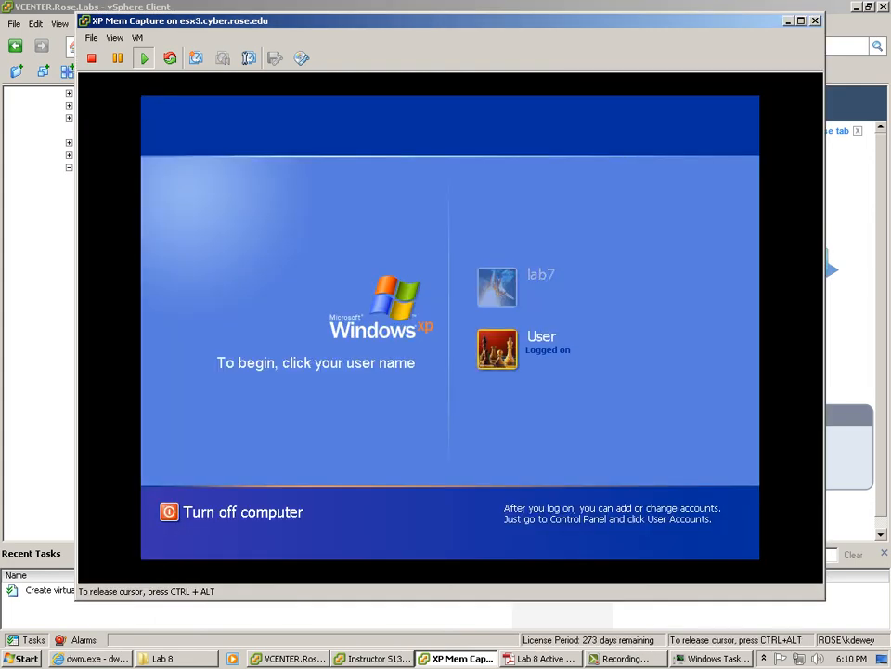
click(502, 348)
text(****)
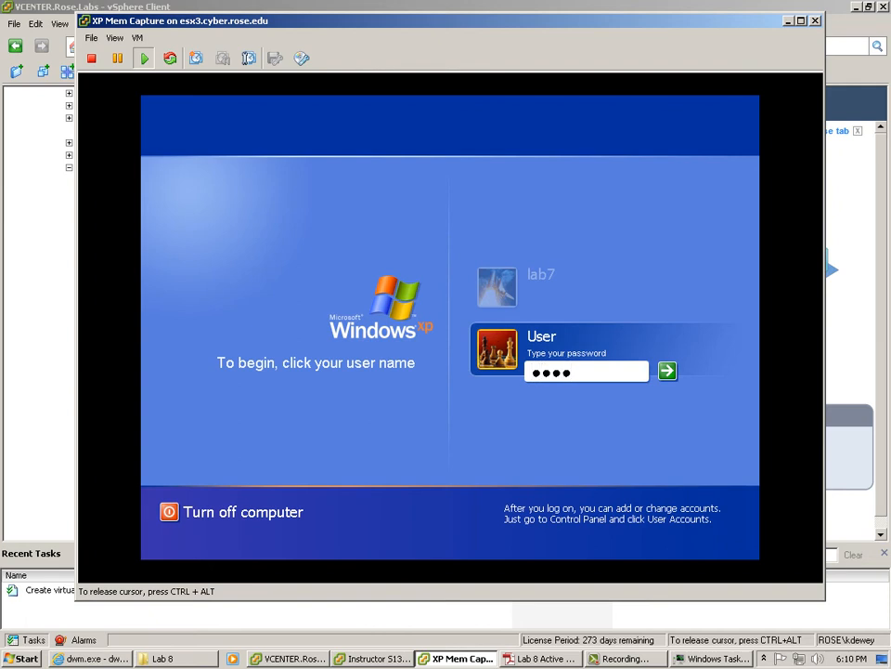
key(Return)
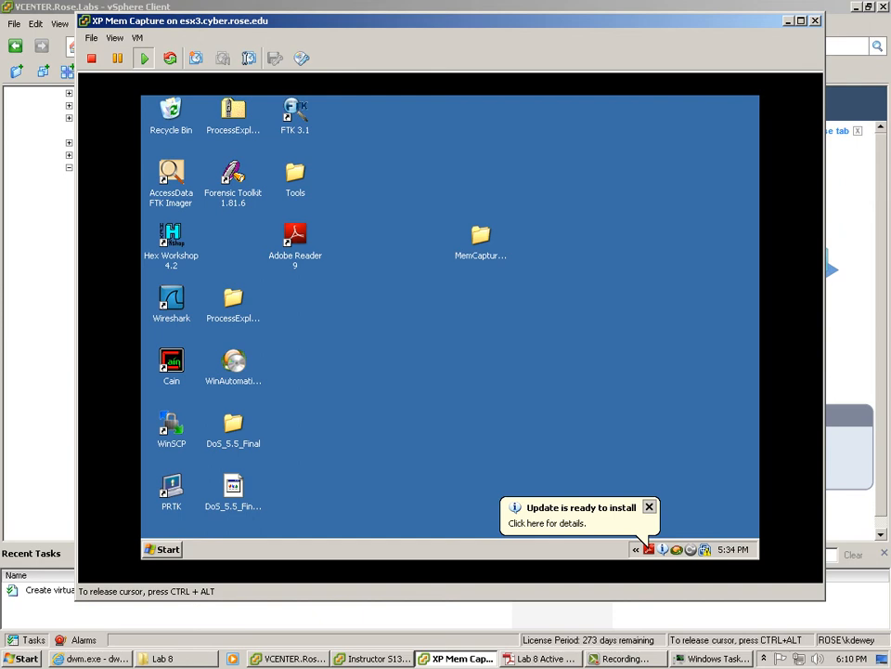
Step: Review the guest's running applications and processes, including CodeMeterCC.exe, in Task Manager
right_click(492, 546)
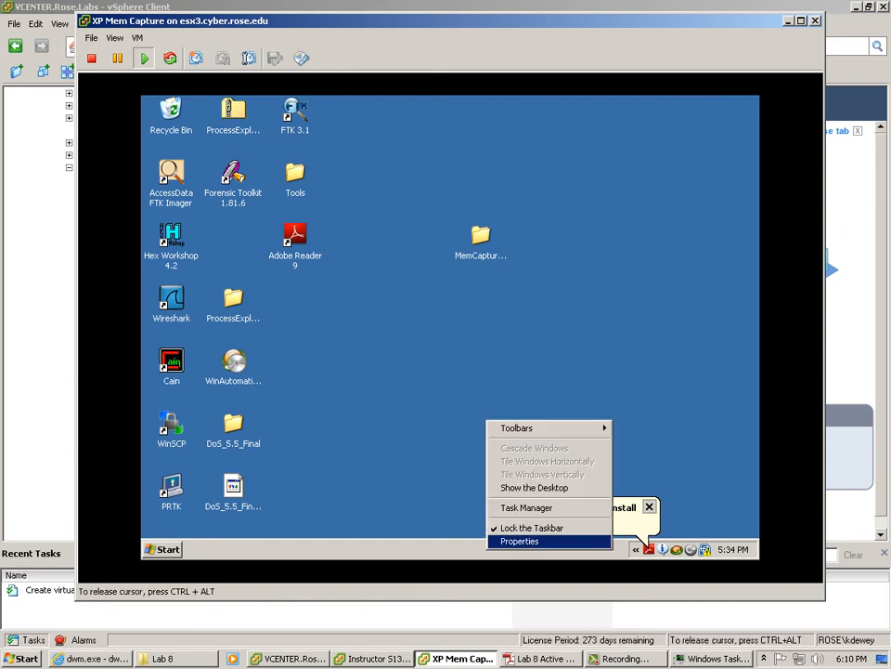
click(527, 507)
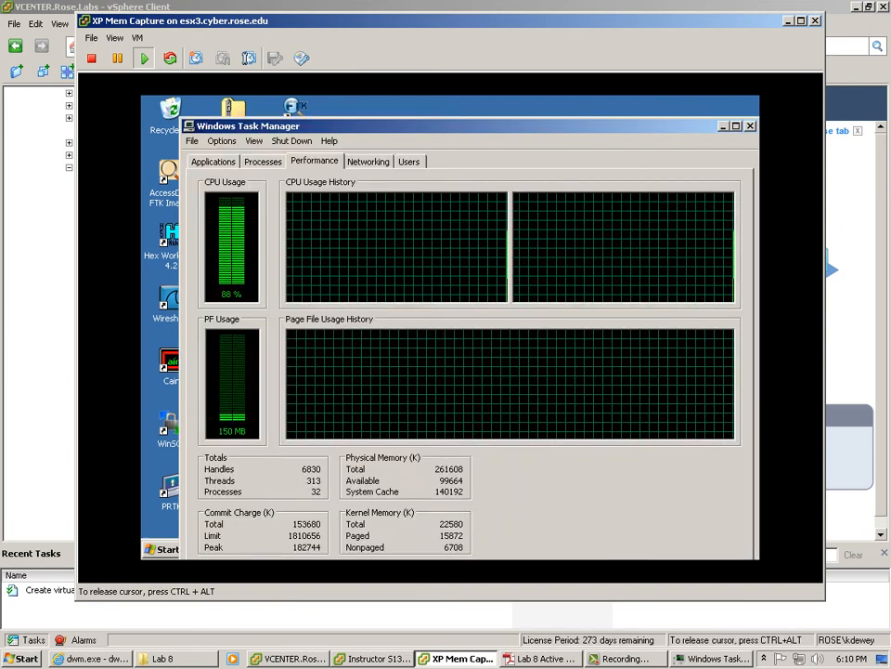
click(262, 162)
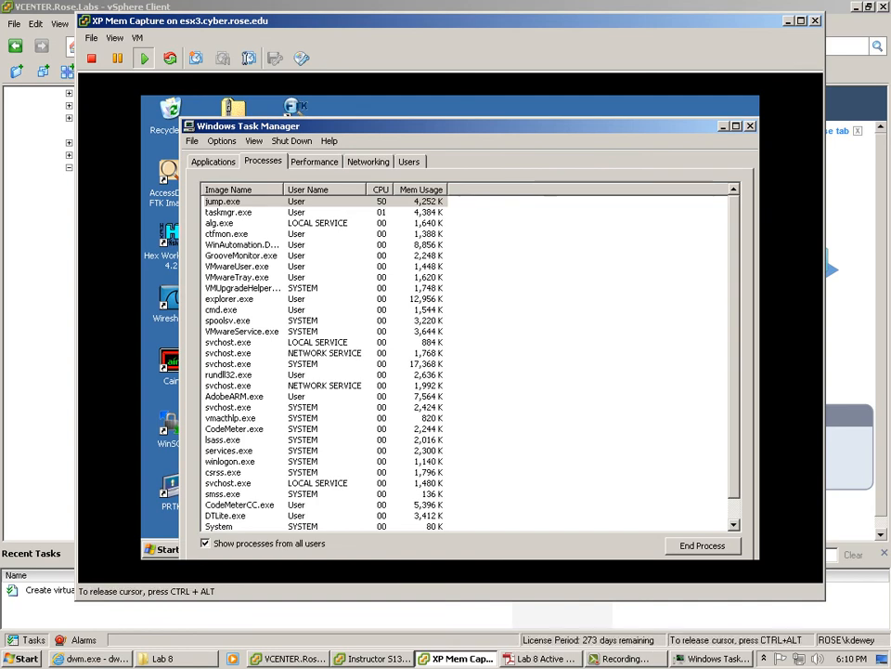
click(213, 161)
click(263, 162)
click(240, 506)
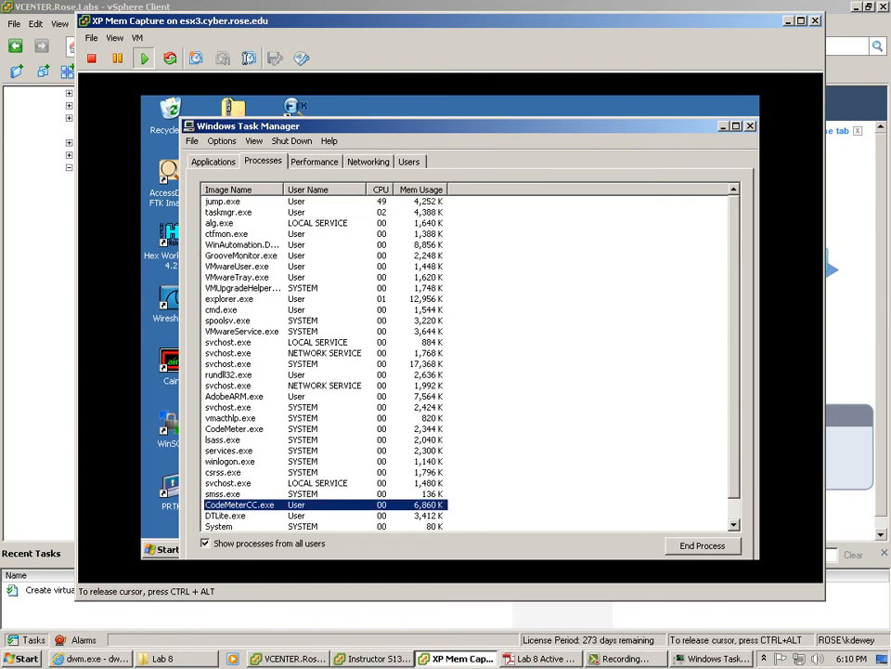
scroll(240, 505, down, 1)
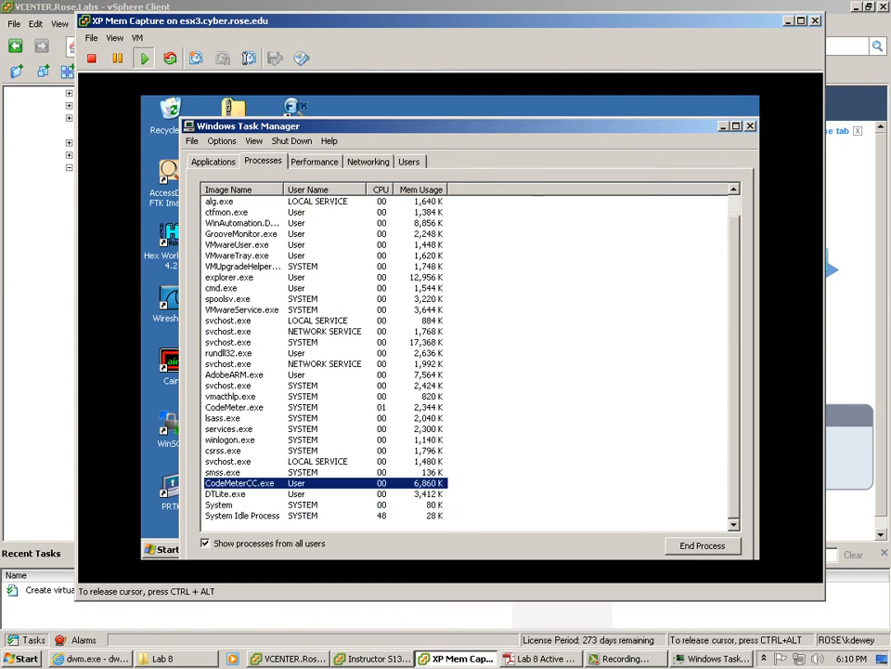
scroll(464, 362, up, 1)
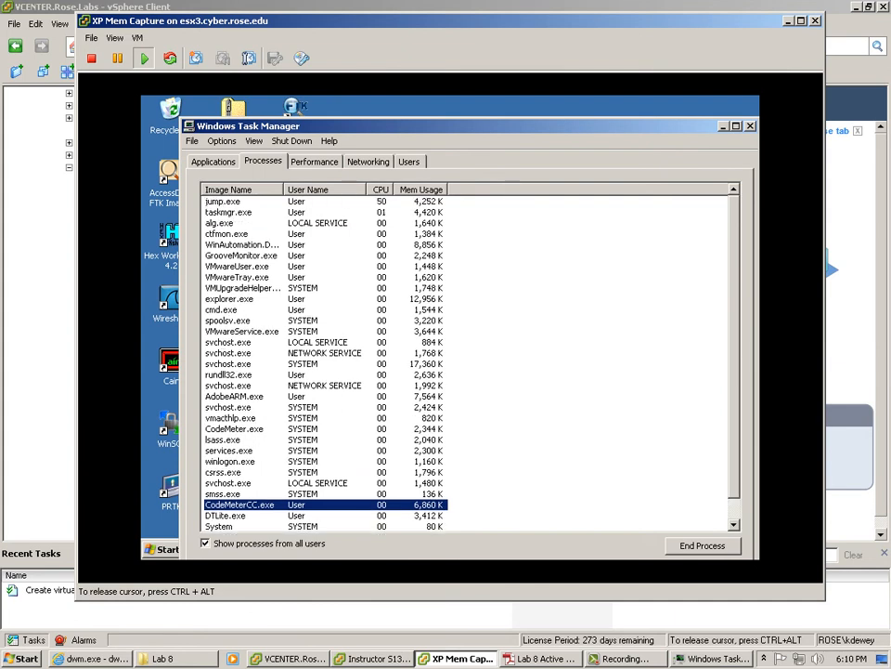
click(750, 125)
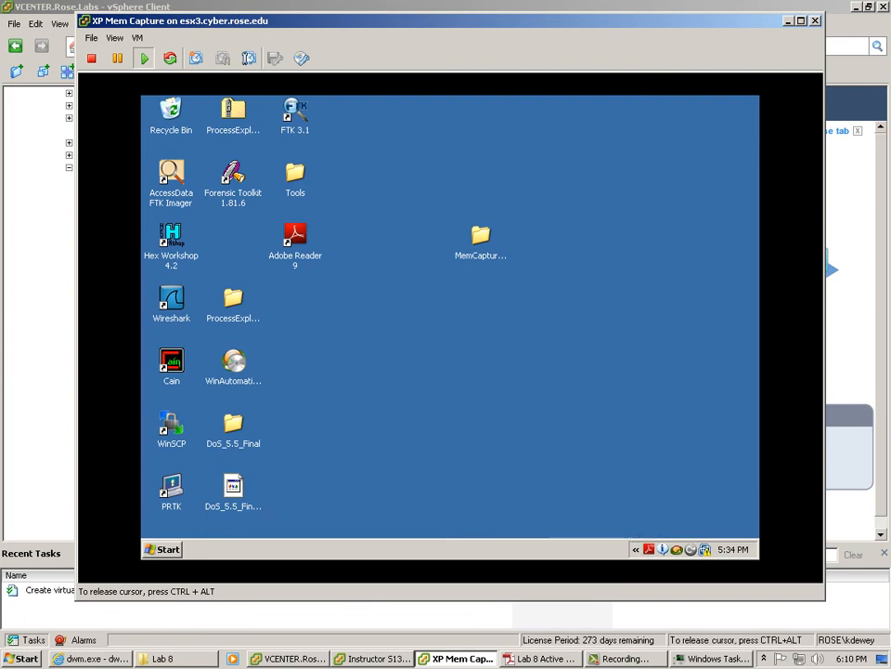
Step: Turn off the XP guest and return to the Instructor S13 console running FTK
click(162, 548)
click(371, 526)
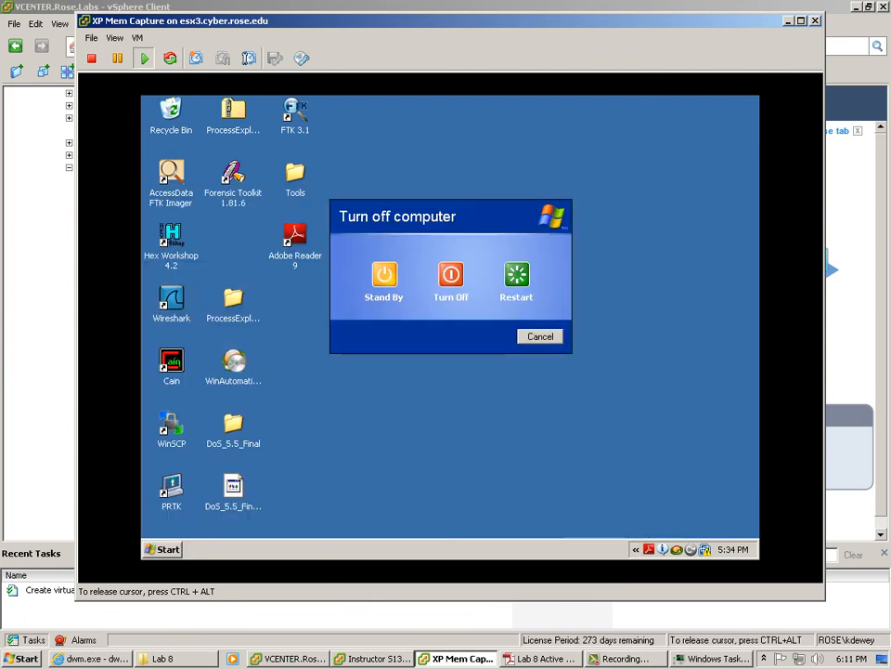
click(451, 274)
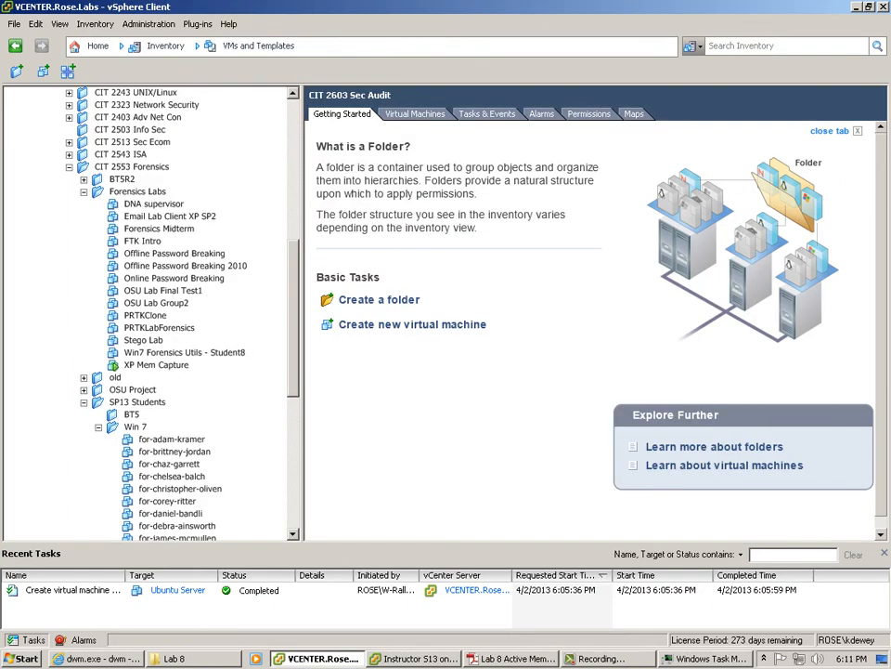
click(414, 658)
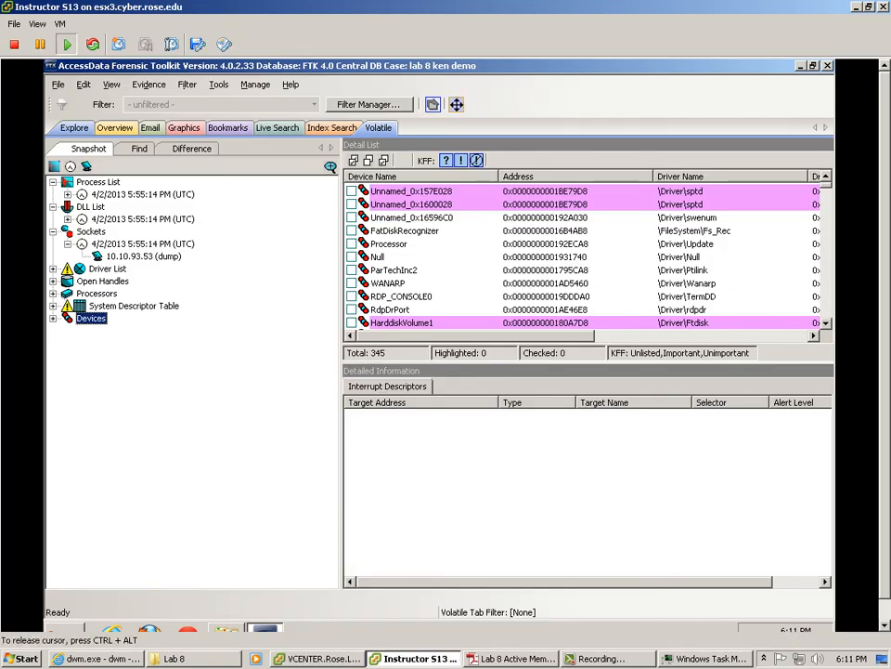
Step: Browse the File, View, Evidence, Tools and Manage menus, then switch to the Explore view
click(218, 84)
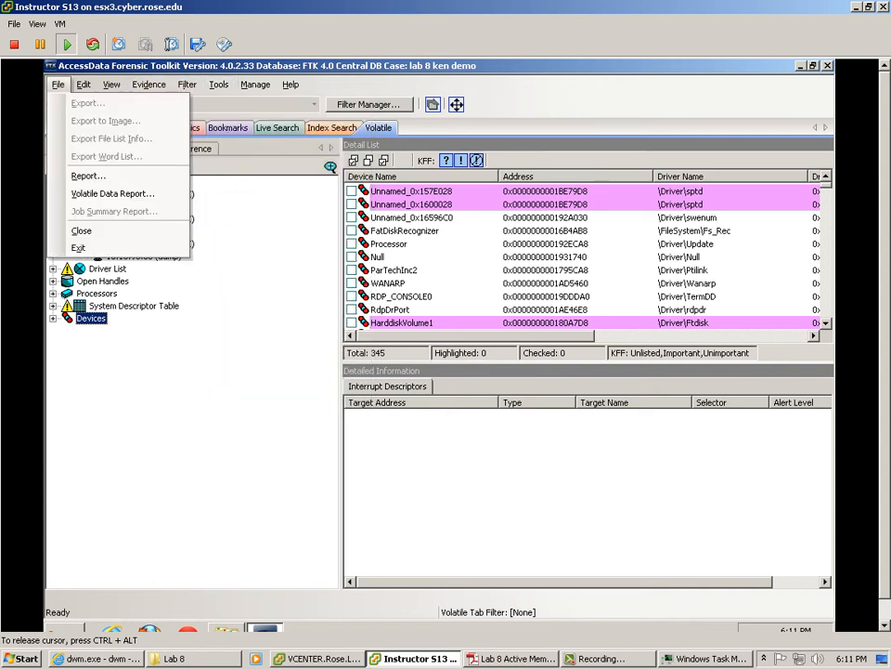
mouse_move(111, 84)
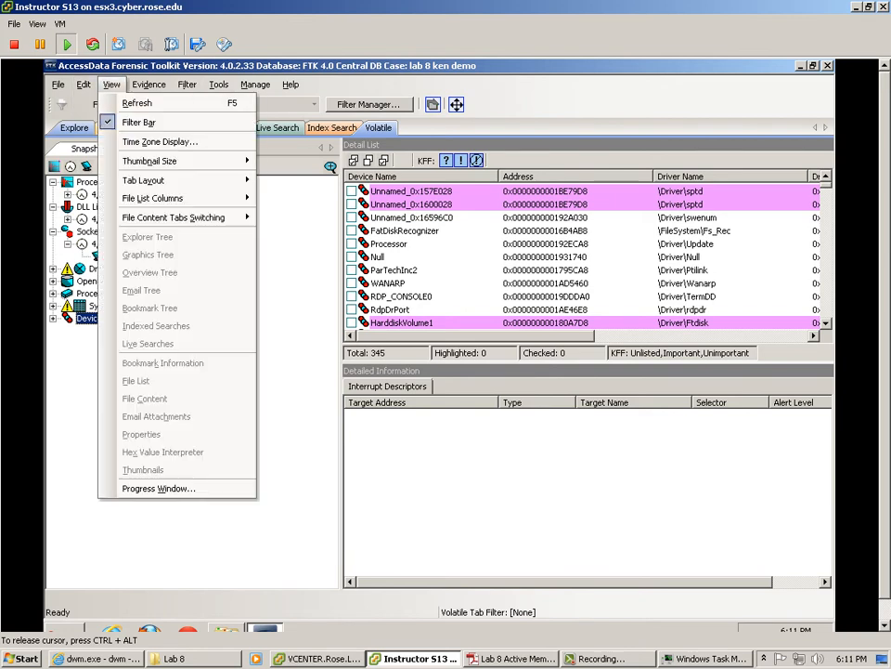
mouse_move(148, 85)
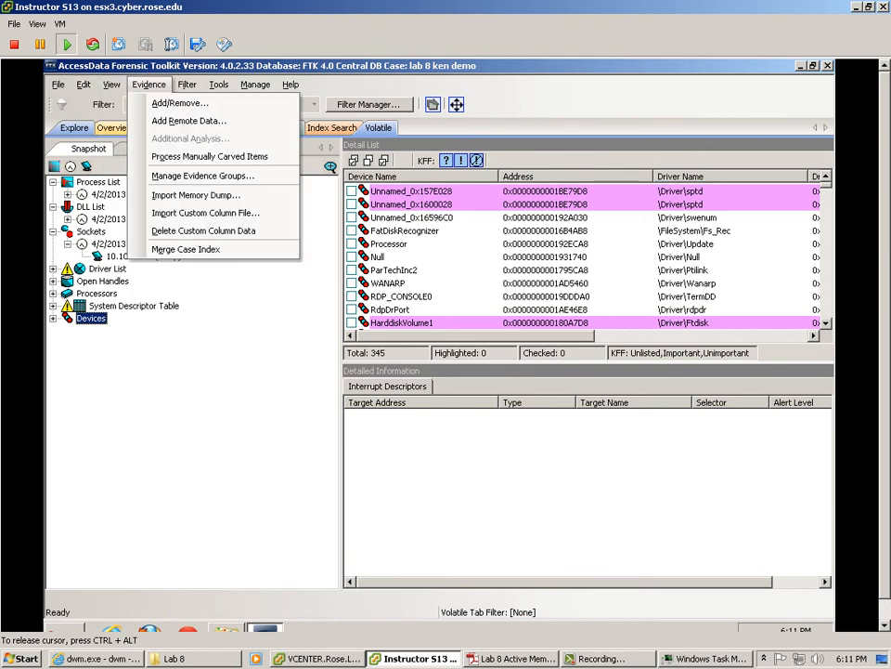
mouse_move(218, 85)
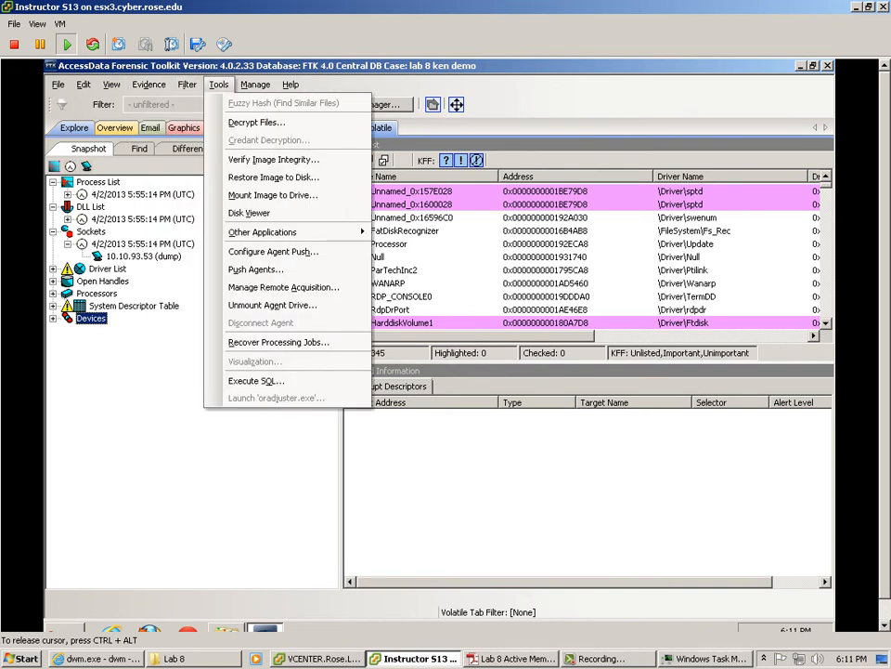
mouse_move(263, 232)
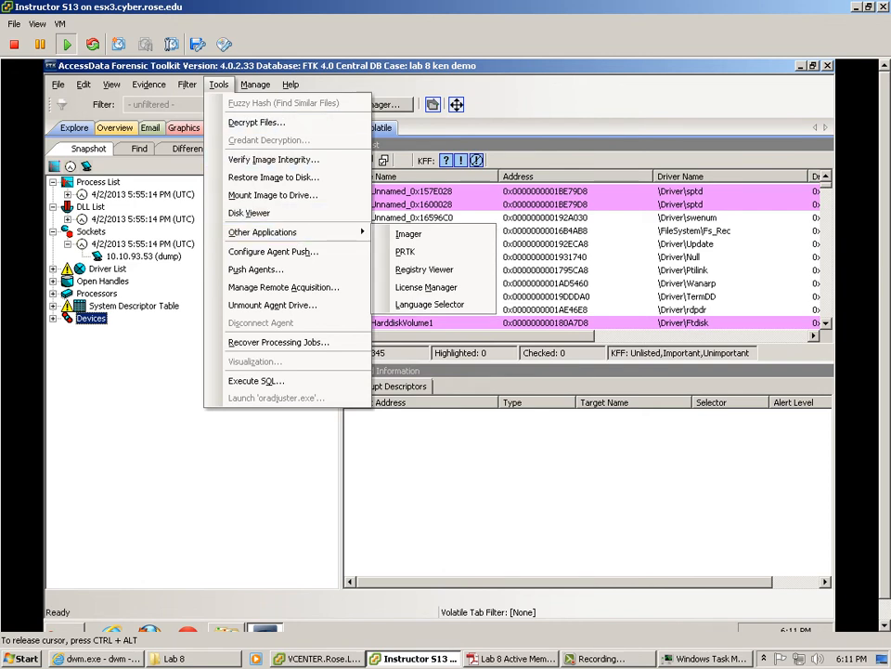
mouse_move(255, 84)
mouse_move(276, 192)
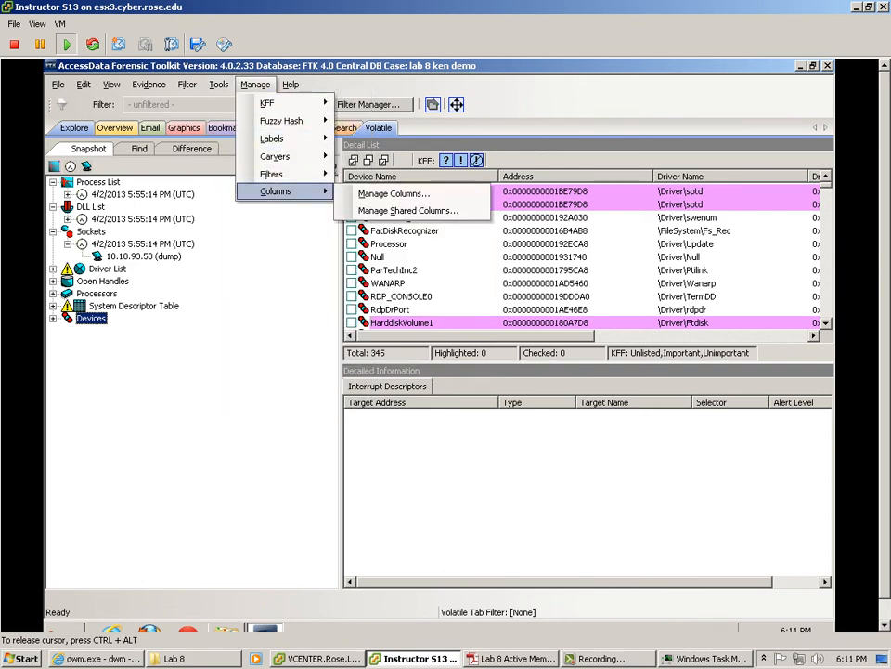
key(Escape)
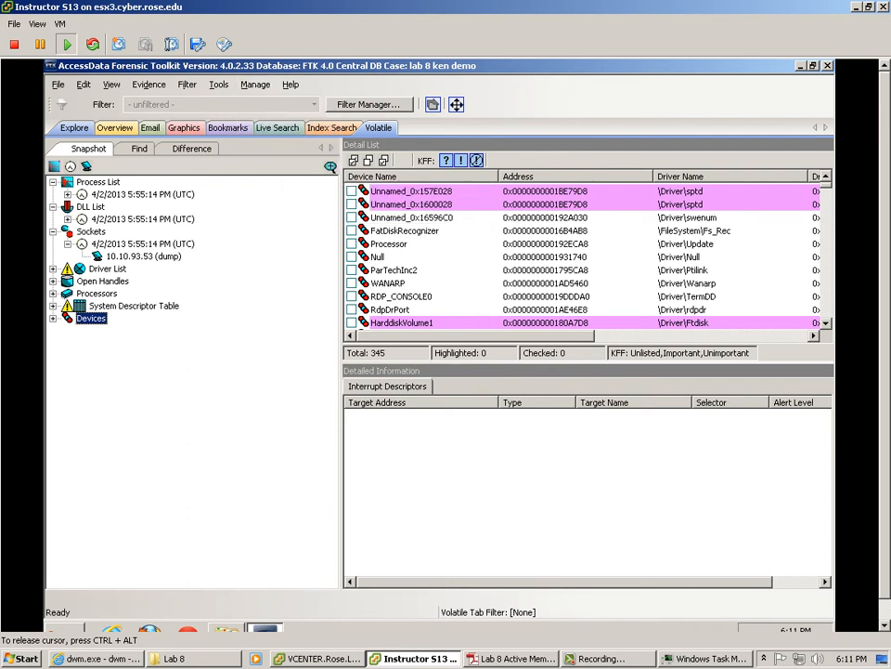
click(74, 127)
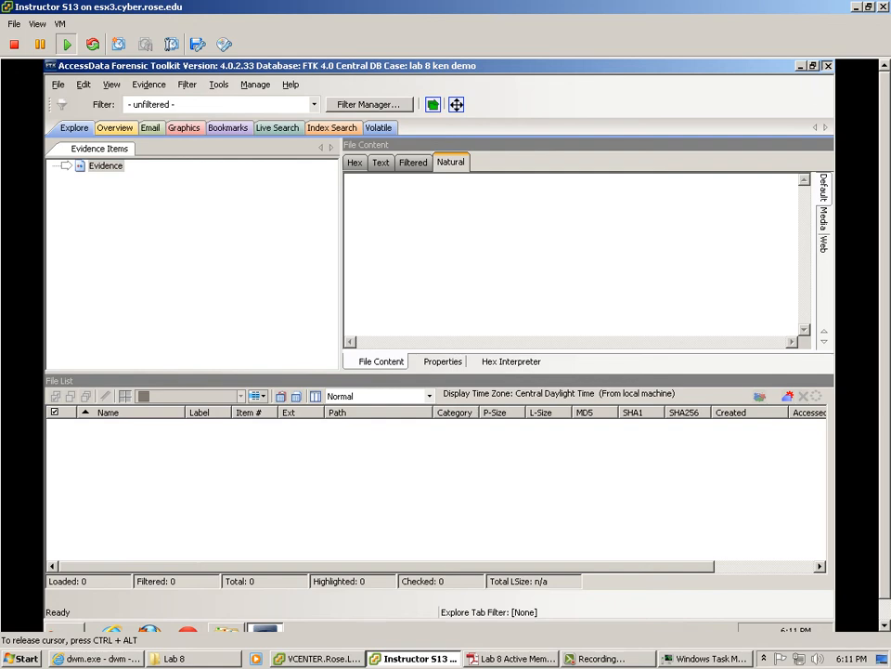
Step: Close the case and delete the lab 8 ken demo case, clearing the finished deletion job
click(827, 66)
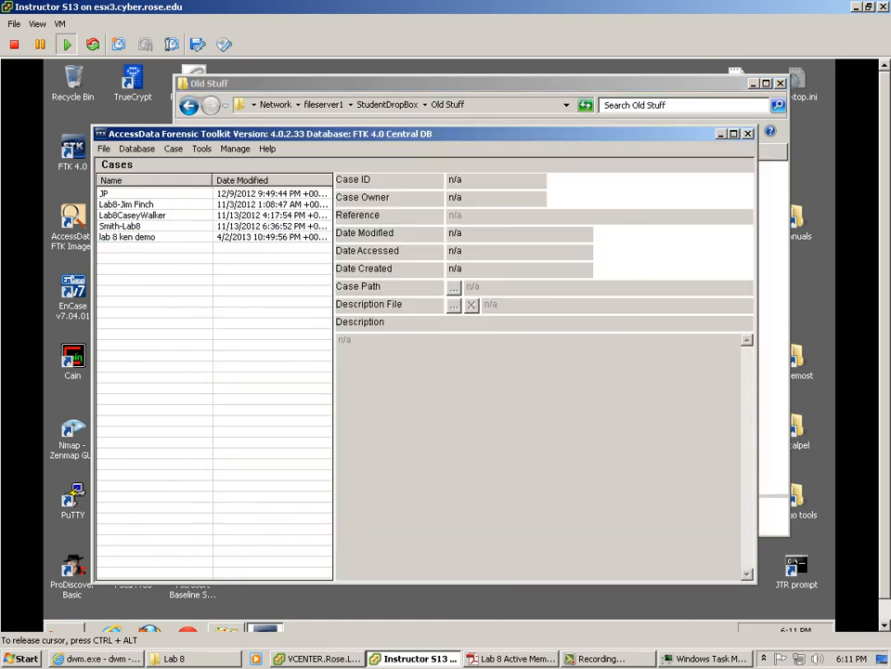
click(130, 237)
right_click(140, 237)
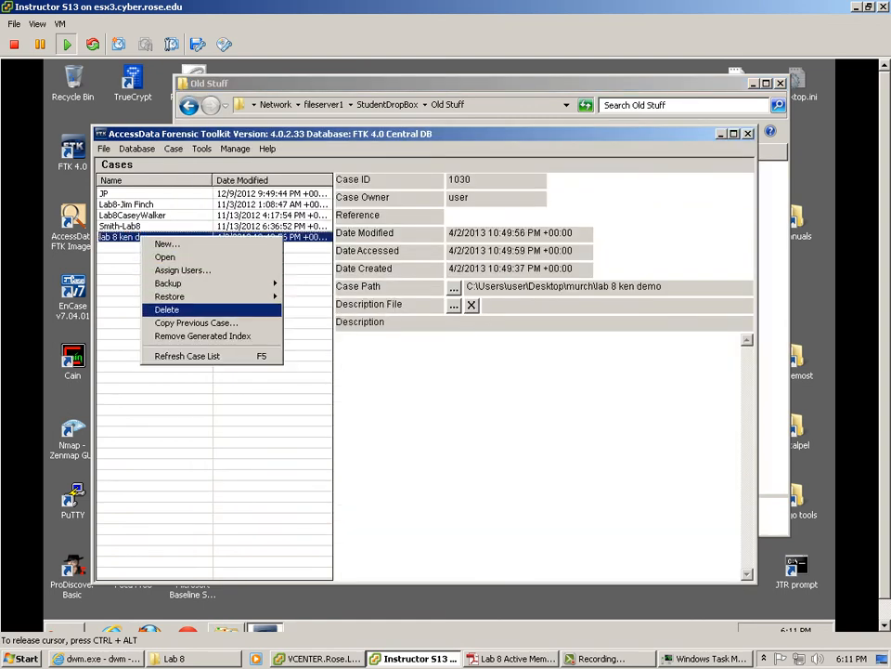
click(167, 309)
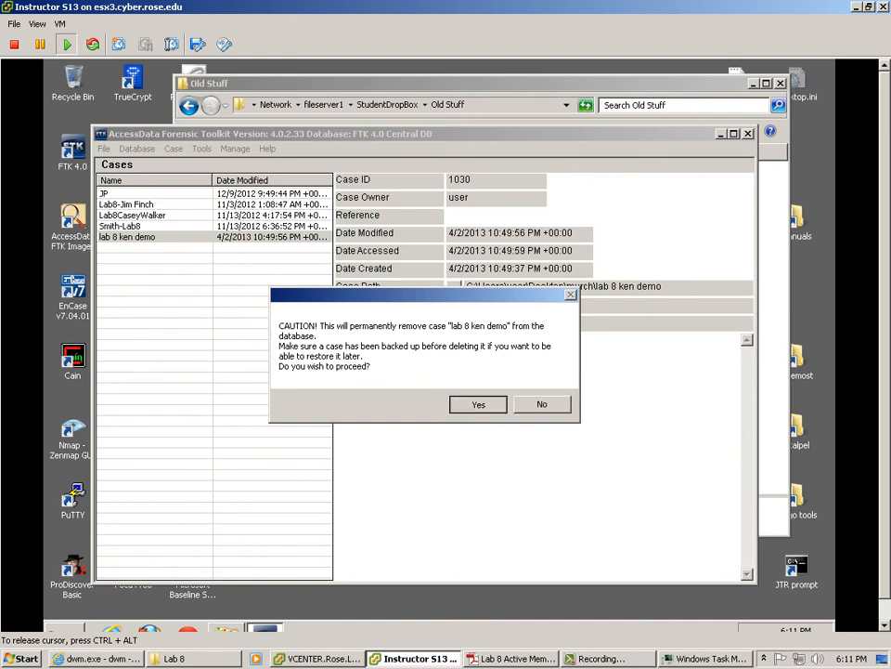
key(Return)
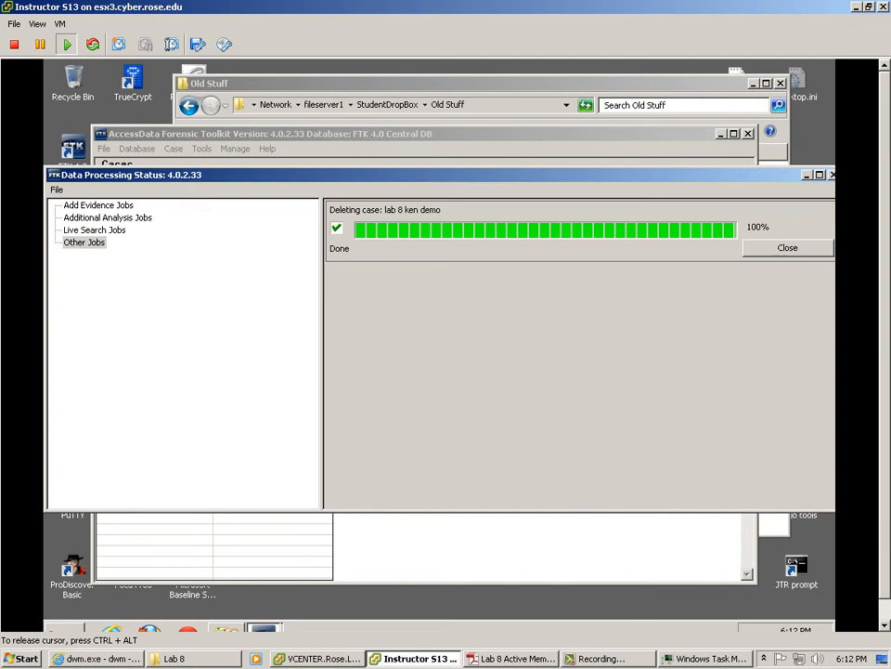
click(788, 248)
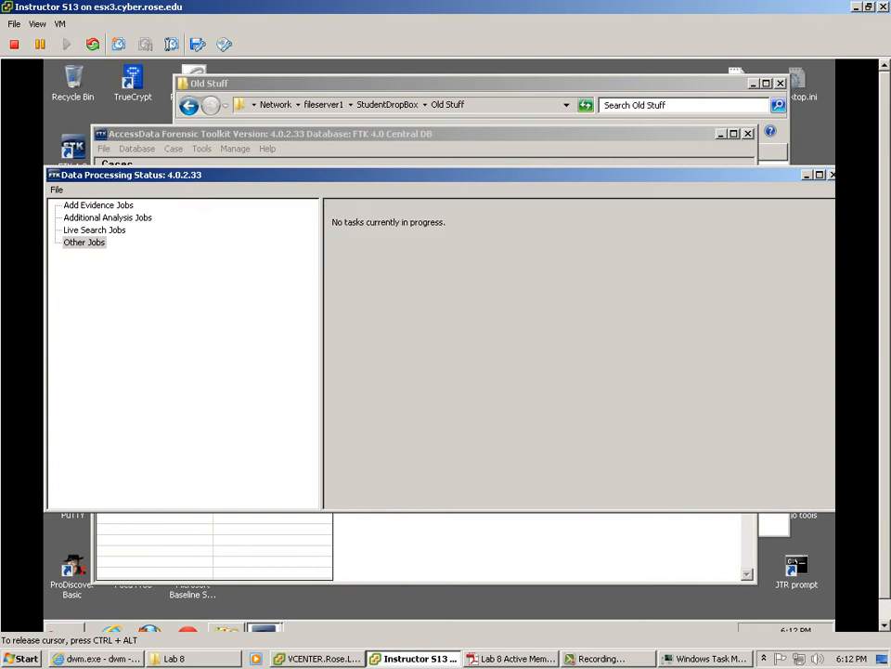
click(833, 175)
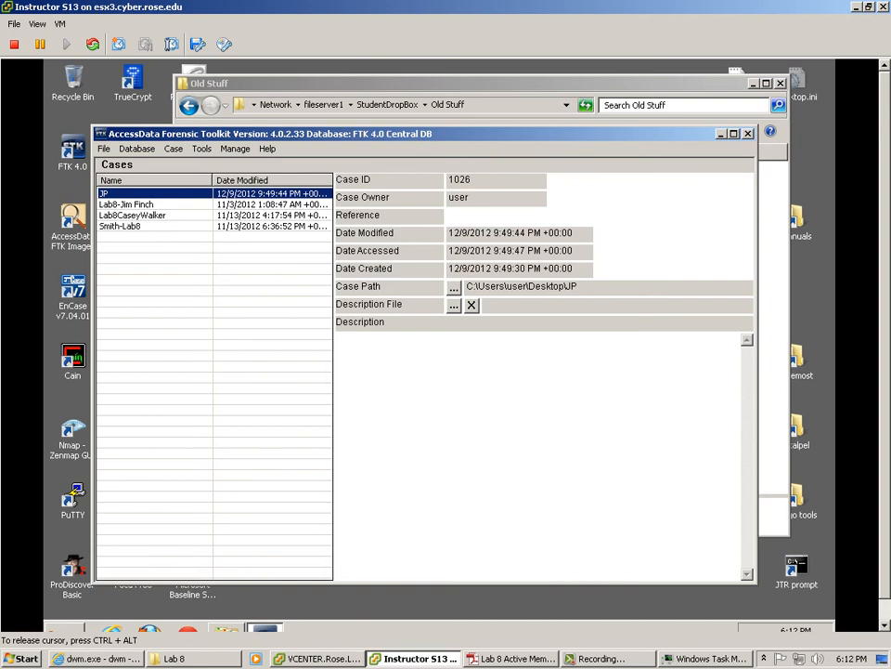
Step: Highlight the 'cancel Manage Evidence' and 'Import Memory Dump' lines in the lab PDF, then return to FTK
key(alt+Tab)
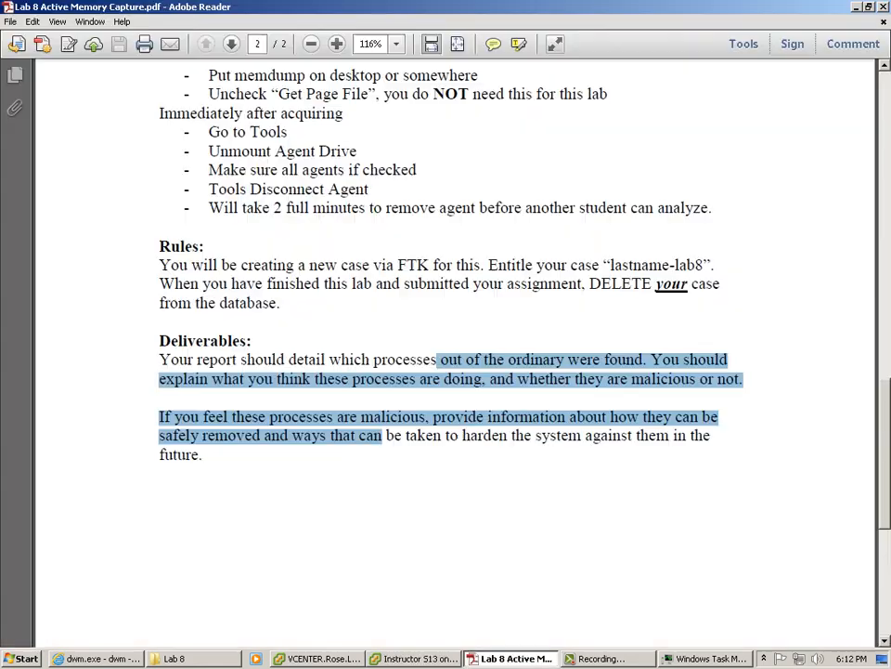
scroll(275, 165, up, 10)
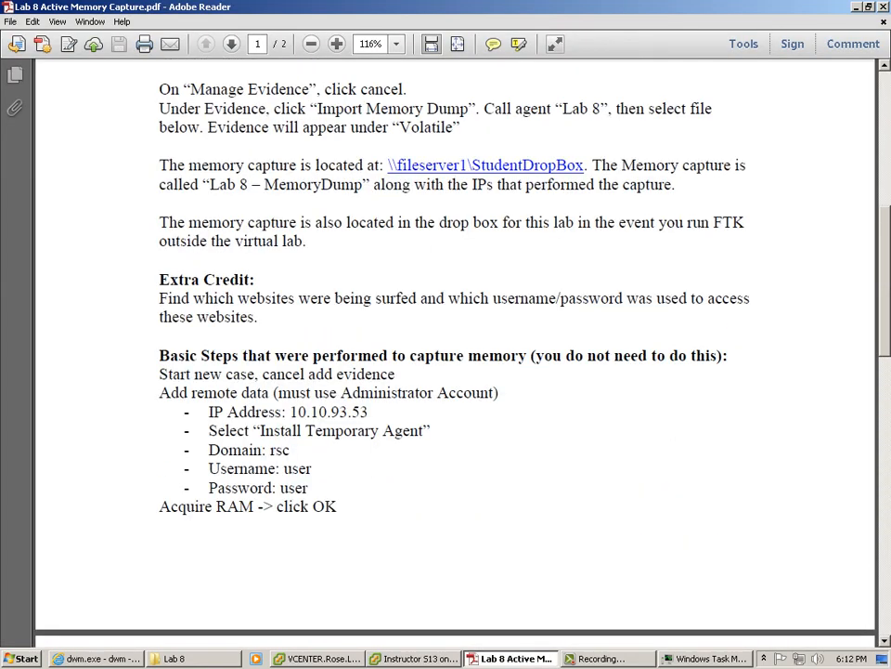
scroll(275, 165, up, 3)
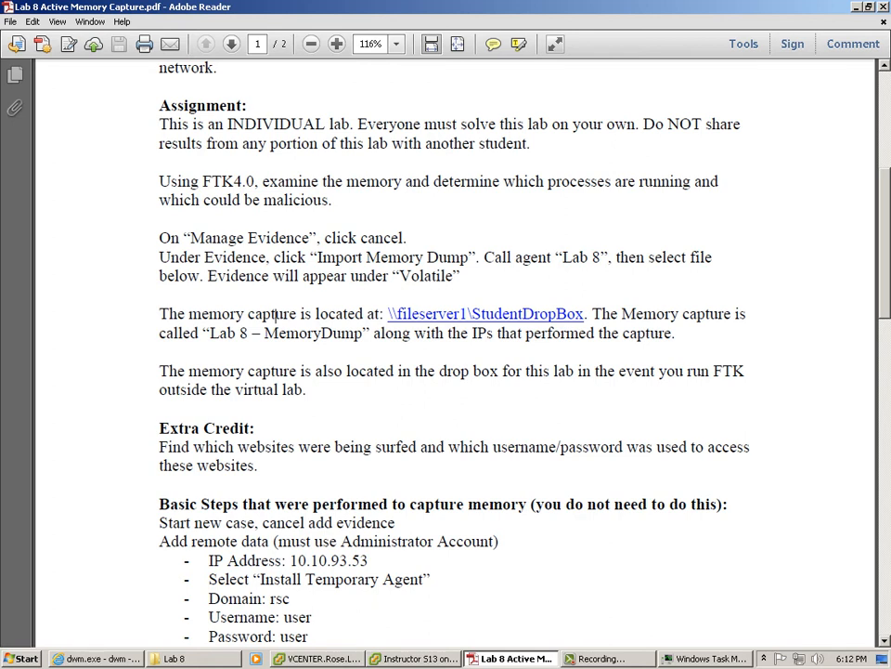
drag(159, 182, 333, 201)
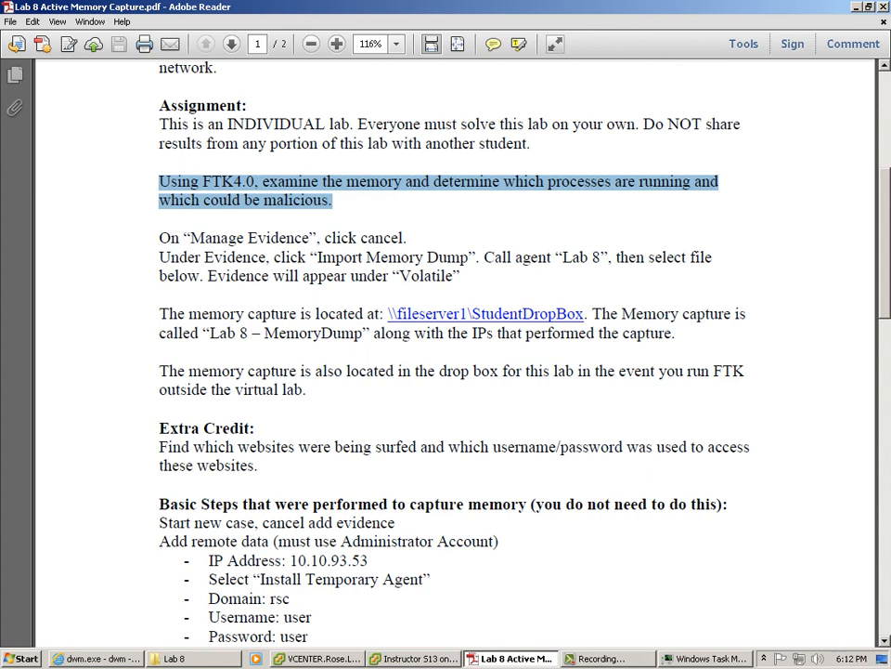
drag(191, 238, 406, 238)
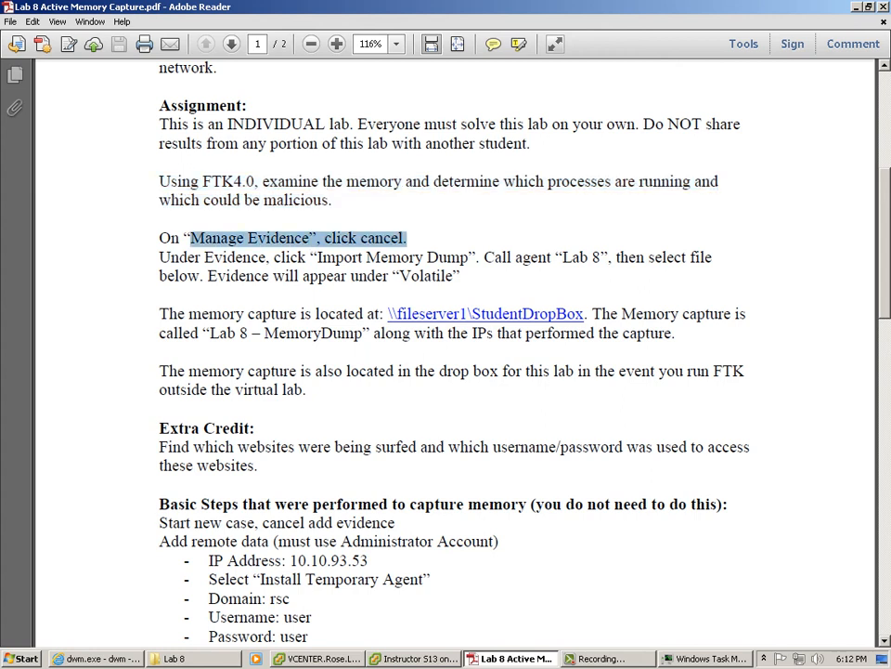
click(226, 257)
drag(318, 257, 469, 257)
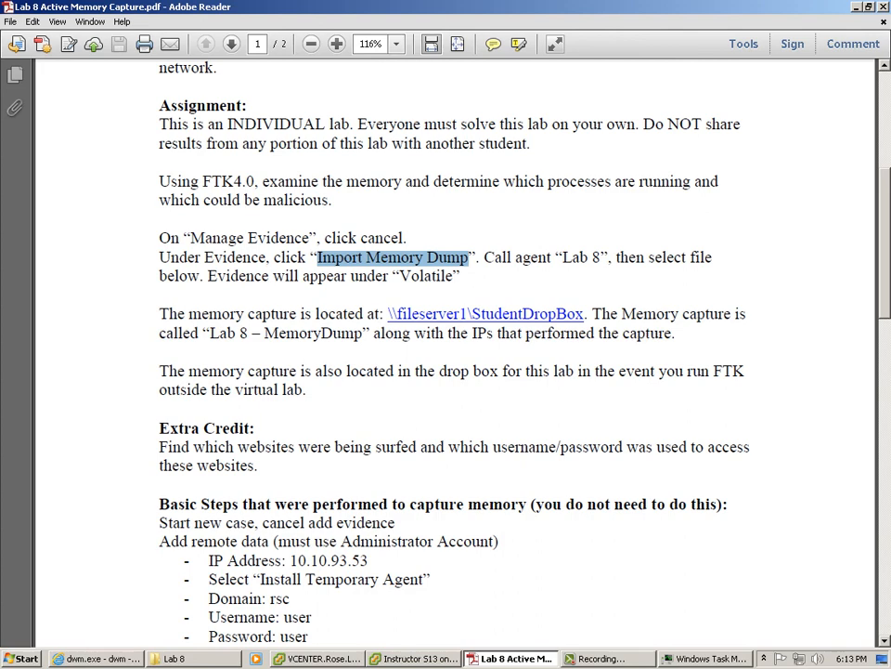
click(414, 659)
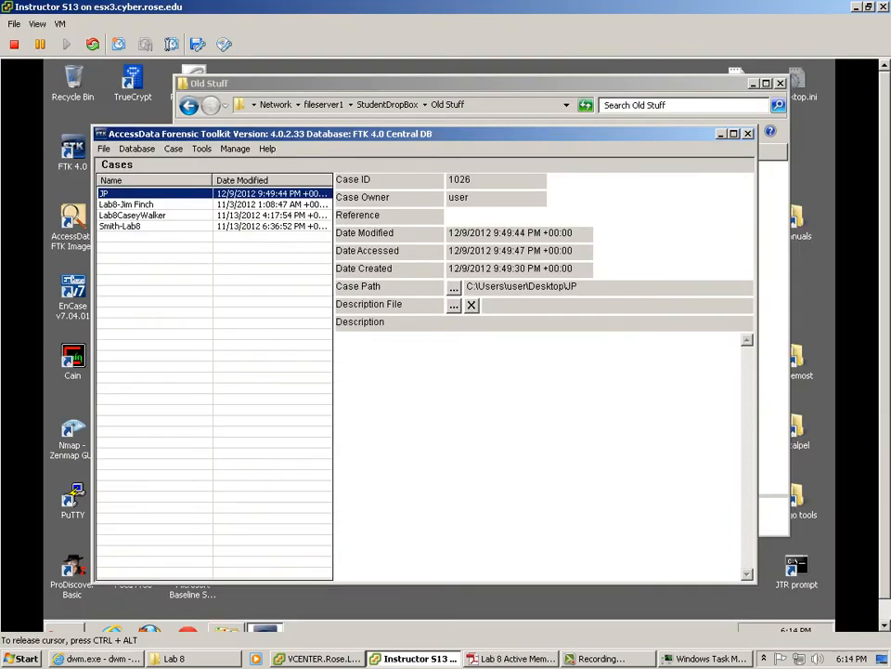
Step: Glance at FTK Preferences without changes and deselect the JP case
click(201, 149)
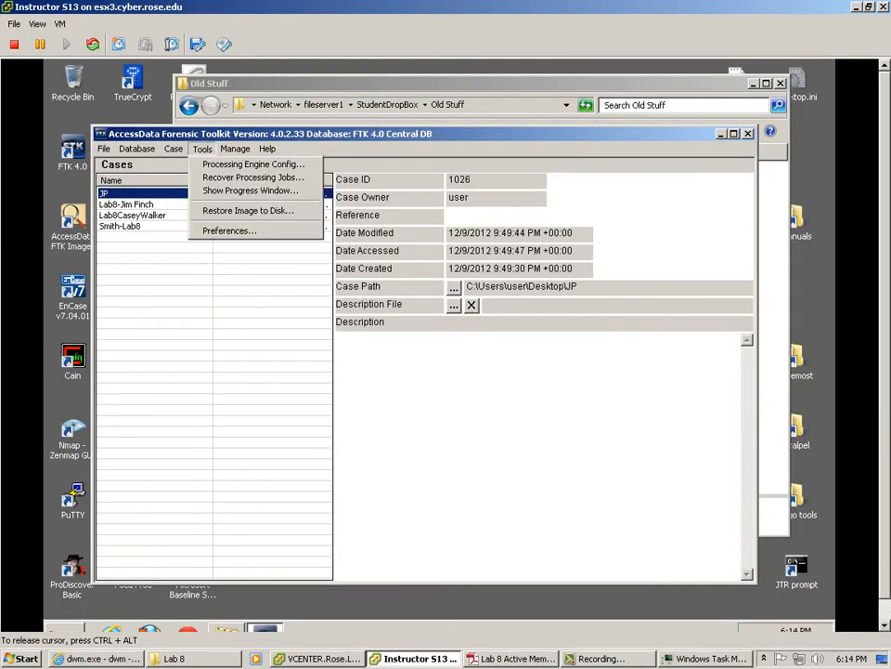
click(230, 230)
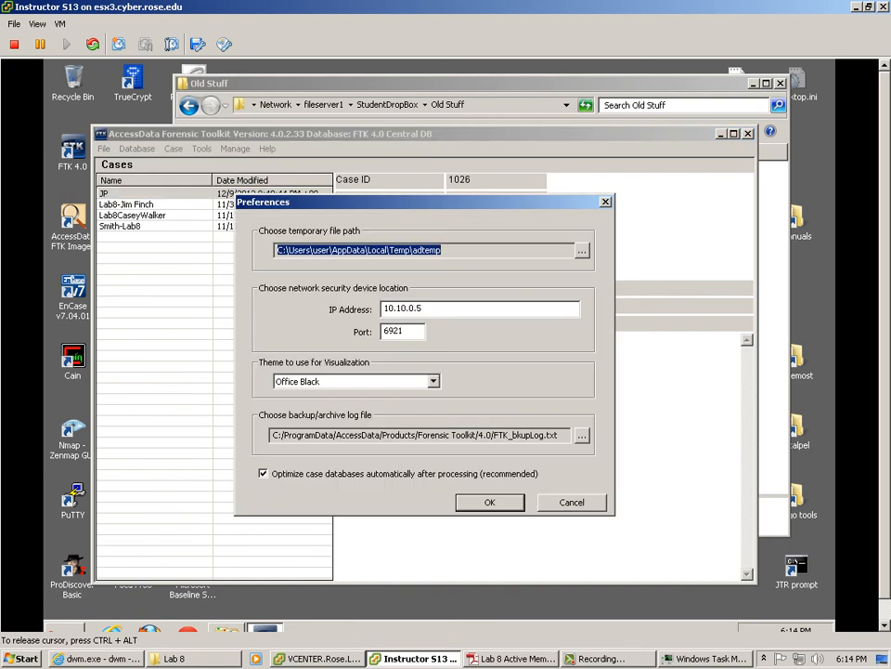
key(Escape)
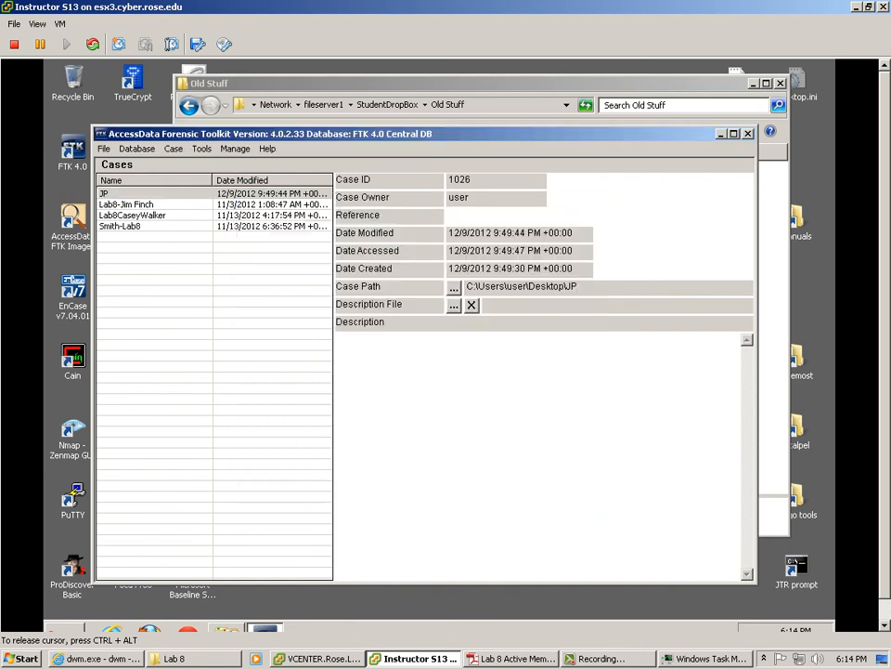
click(177, 315)
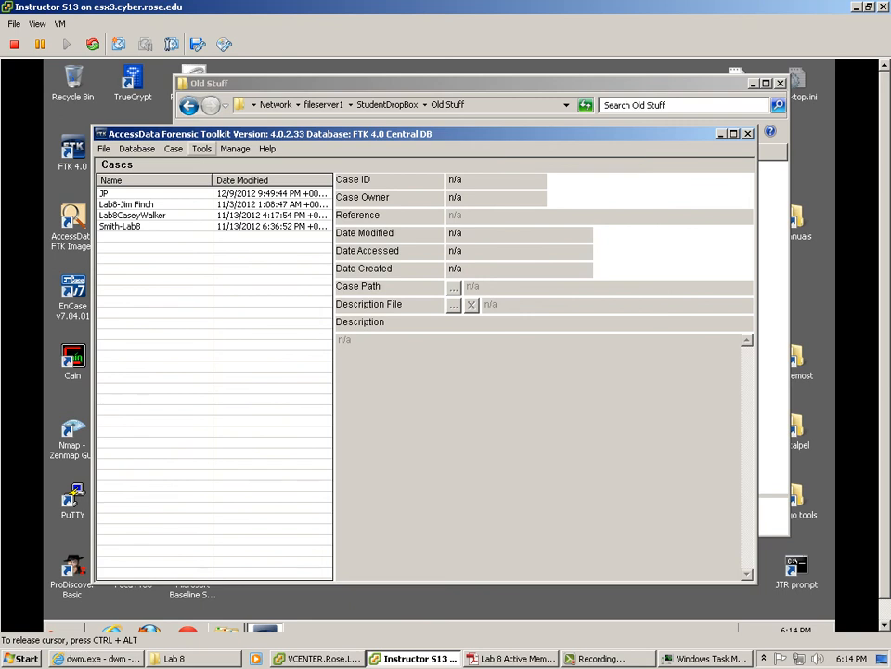
Step: Set the network security device IP address to 164.58.104.199 and close the Old Stuff window
click(201, 148)
click(229, 230)
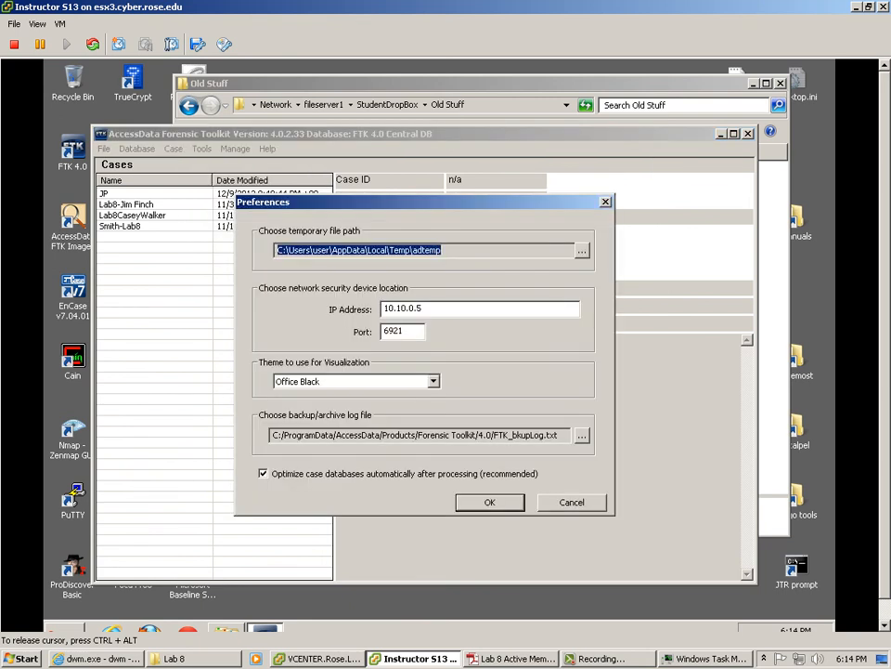
key(Tab)
key(Tab)
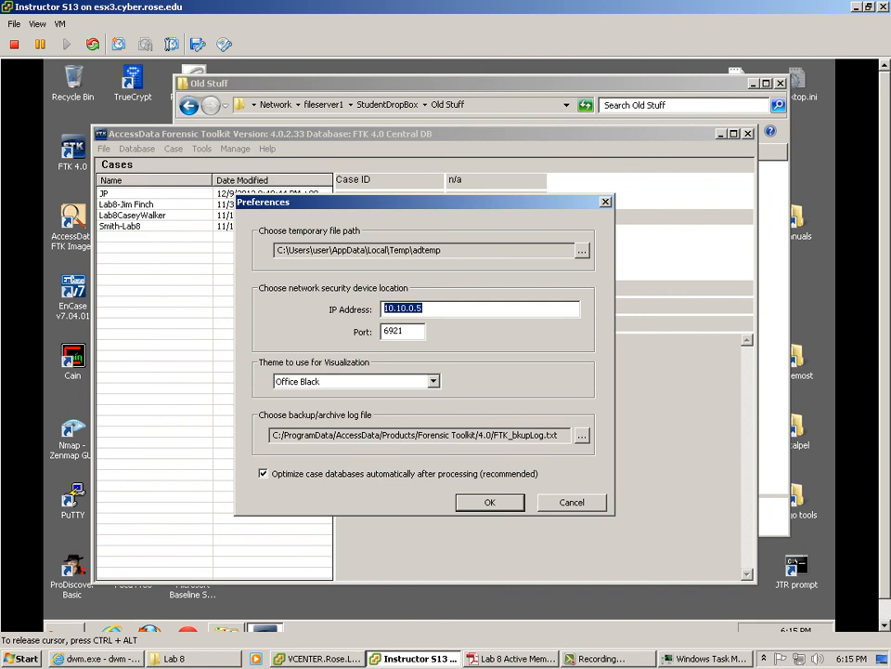
text(164.58.104.122)
key(BackSpace)
key(BackSpace)
text(99)
key(Return)
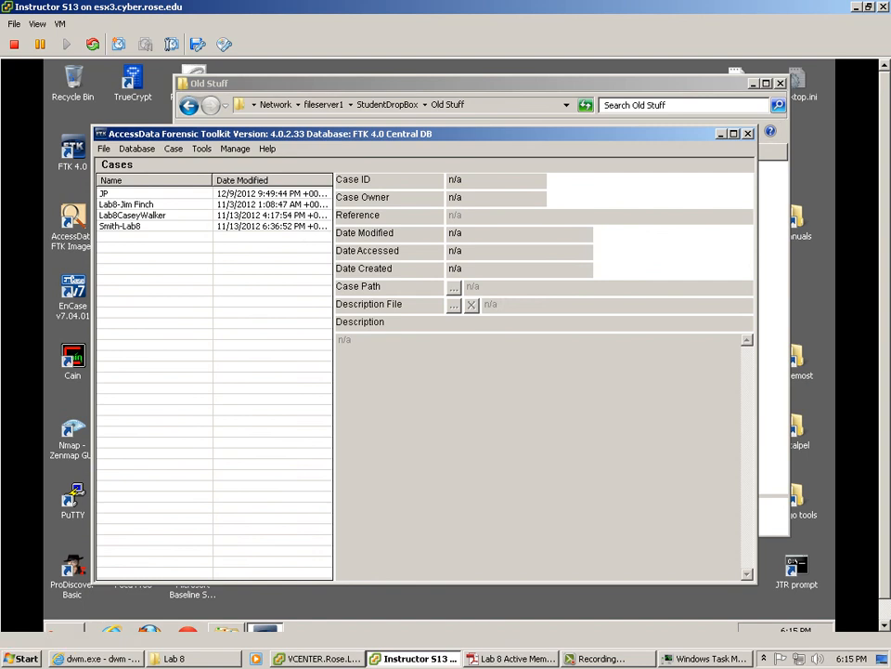
click(781, 84)
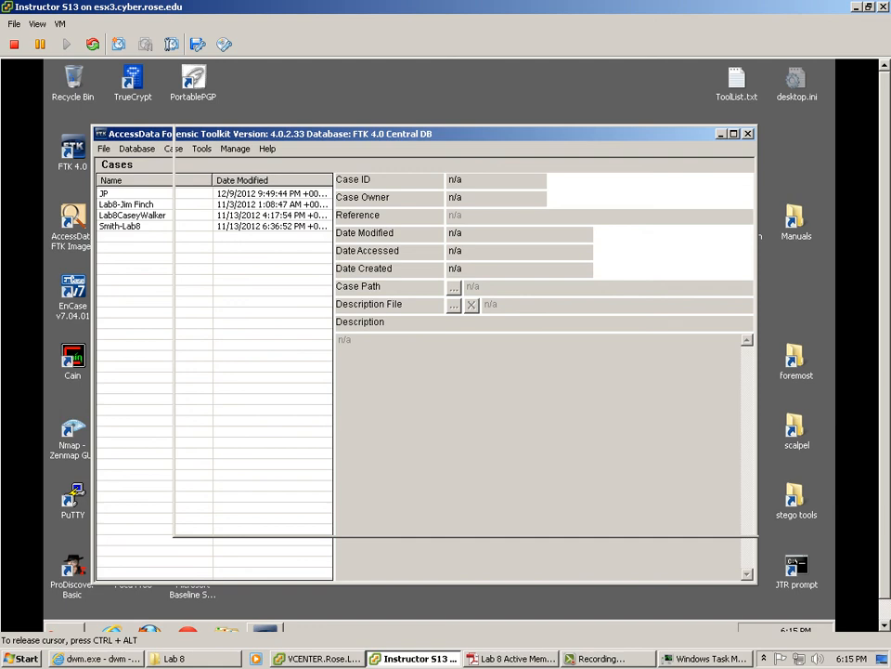
Step: Load accessdata.com in Internet Explorer
click(97, 658)
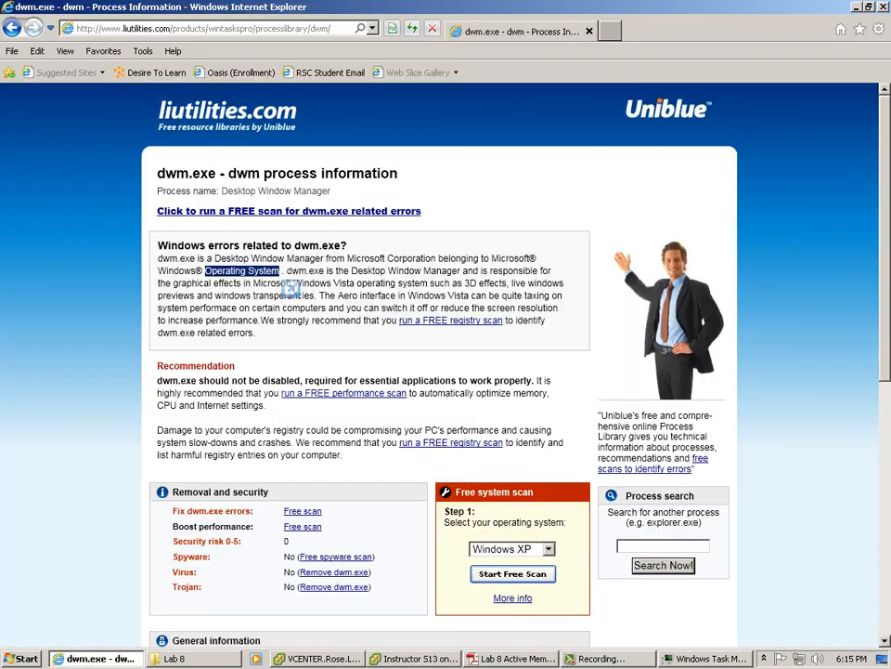
key(alt+d)
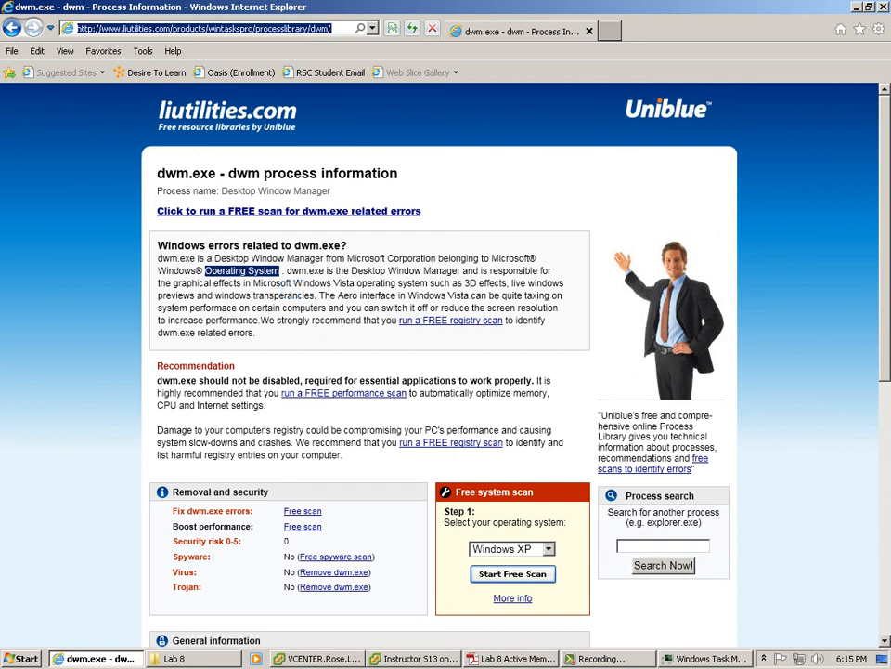
text(accessdata.com)
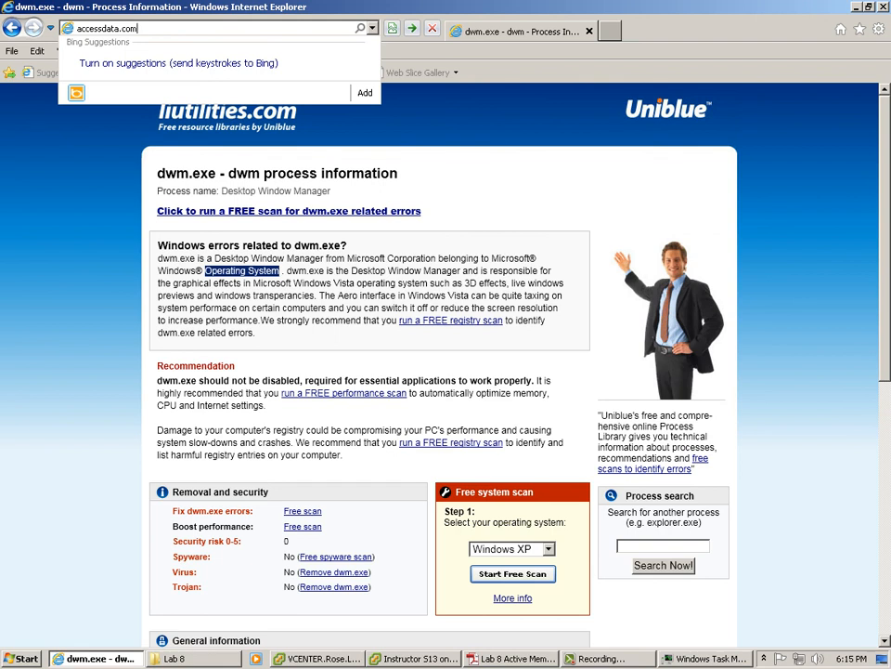
key(Return)
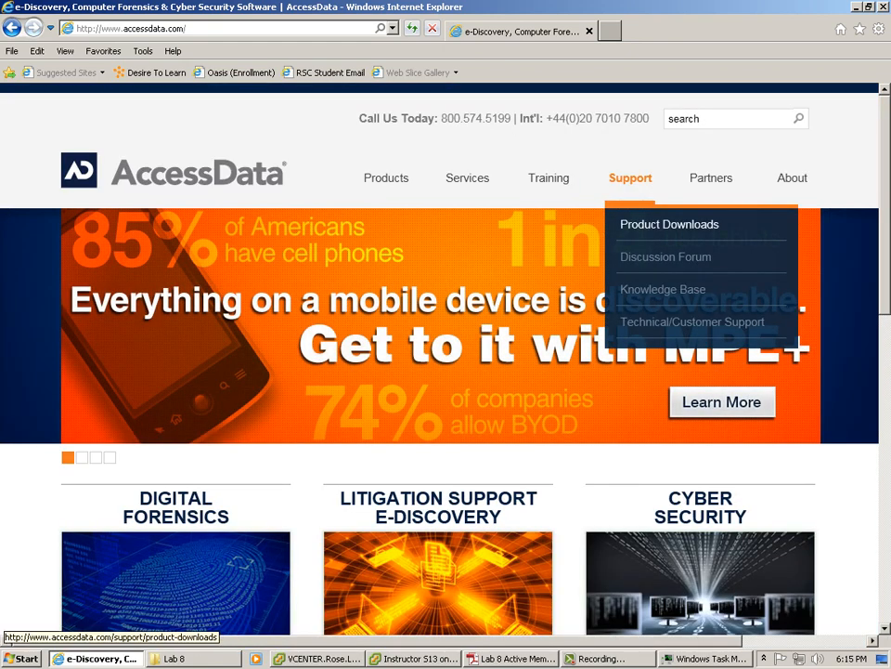
Step: Browse to the Forensic Toolkit download page, review its release files, then close the browser
click(670, 224)
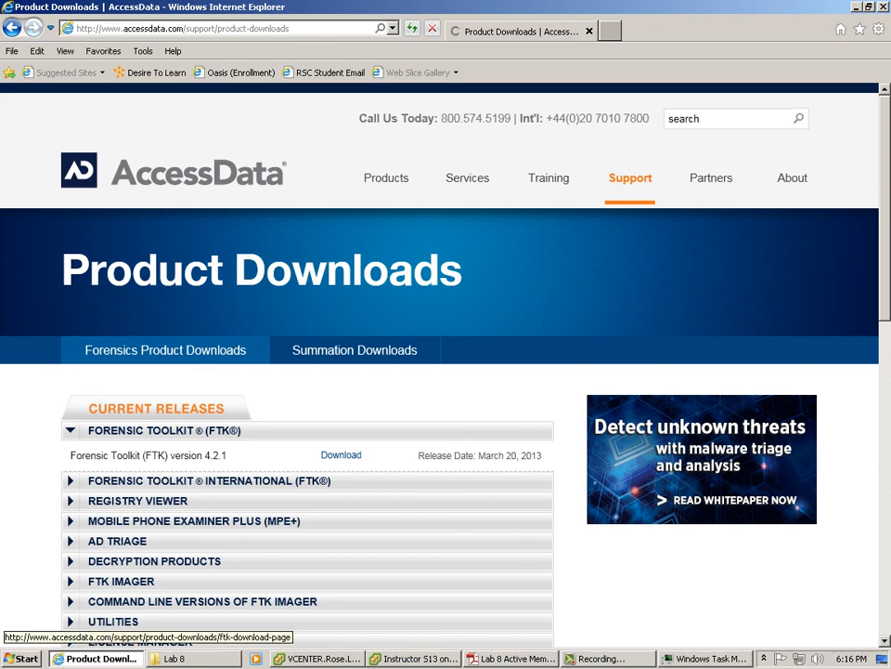
click(341, 455)
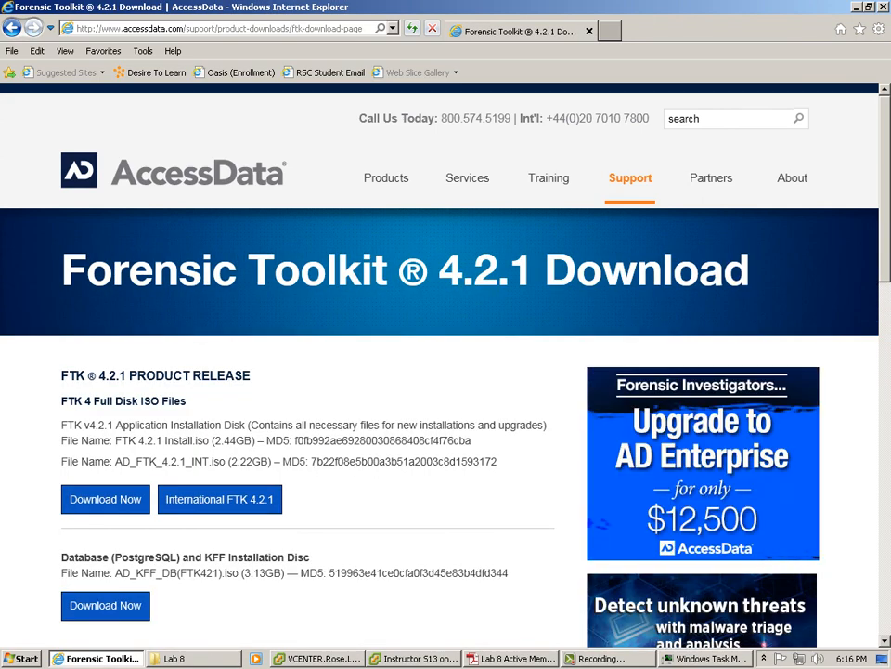
scroll(446, 372, down, 3)
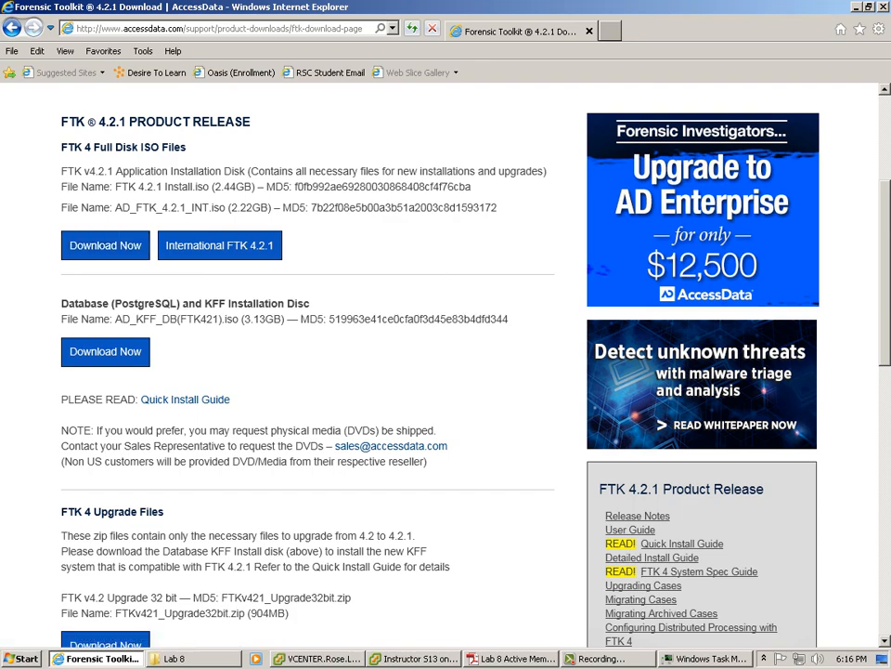
click(884, 7)
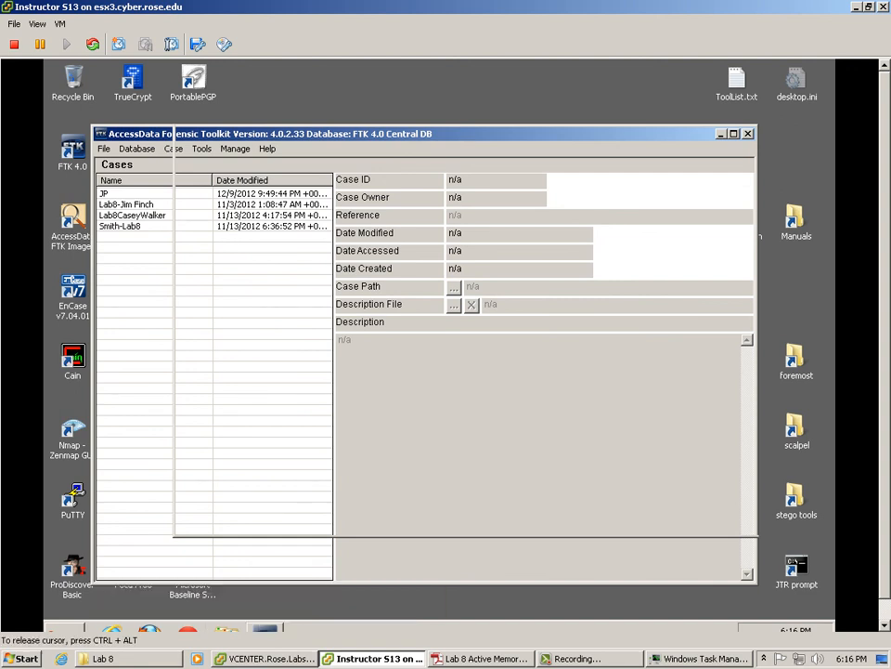
Step: Close the unresponsive FTK window and Task Manager
right_click(266, 628)
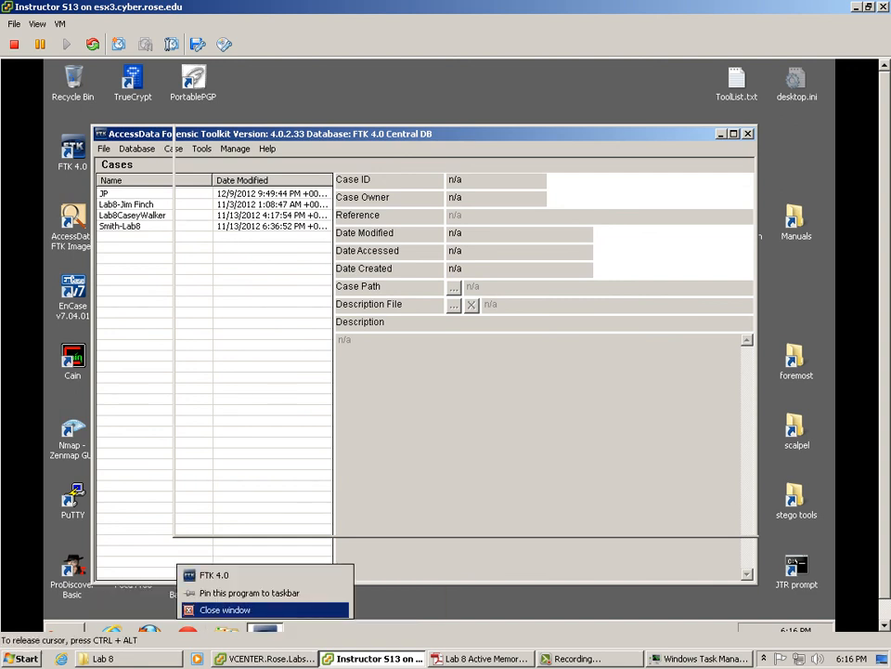
click(258, 610)
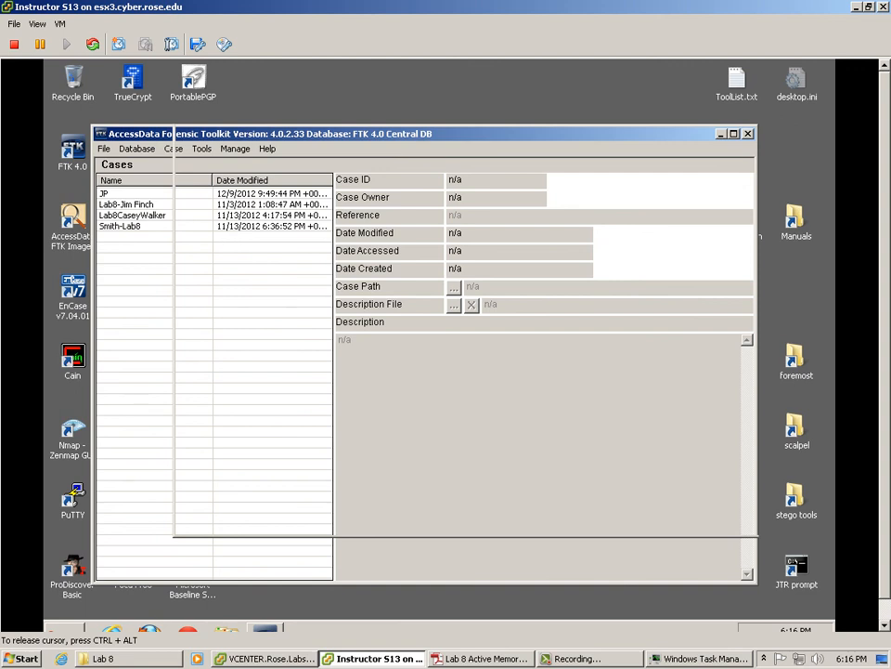
click(702, 658)
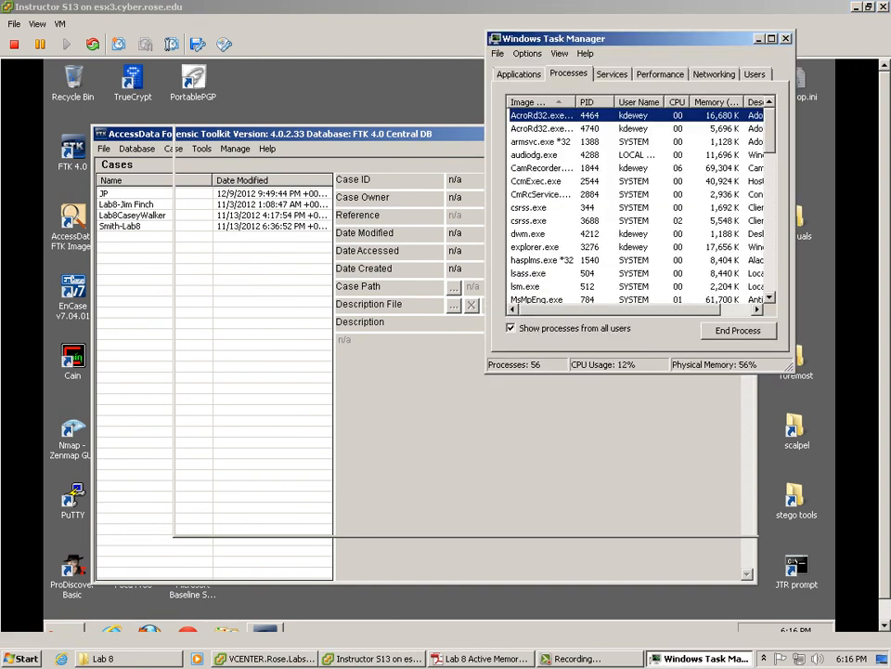
click(786, 38)
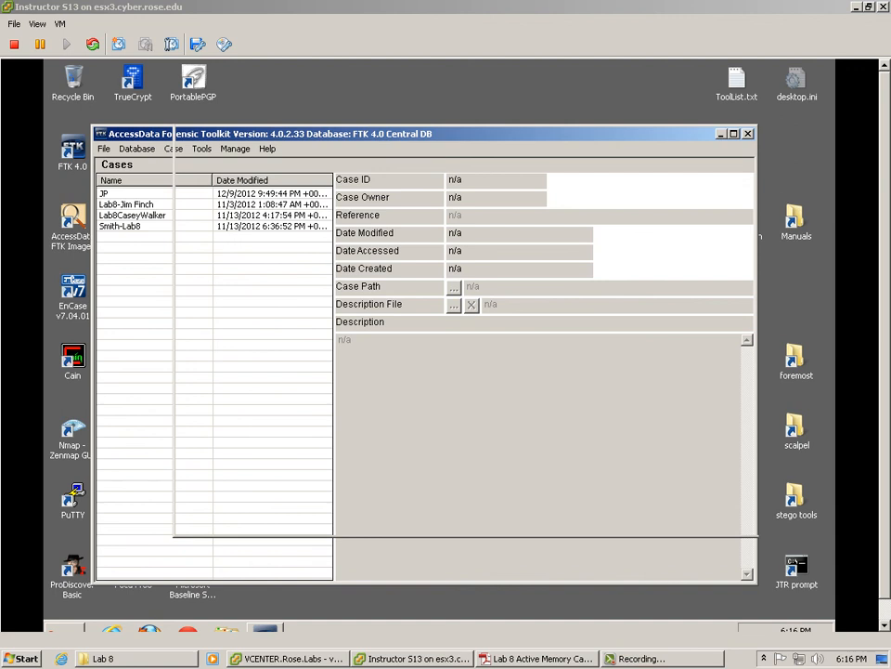
Step: Open and then dismiss the virtual machine's Start menu
click(440, 346)
click(65, 628)
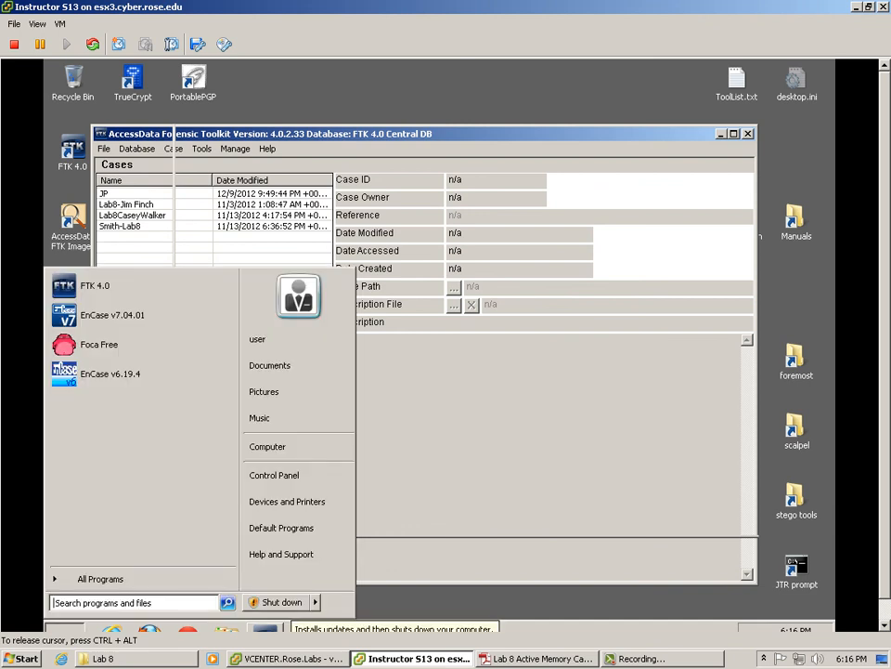
click(292, 603)
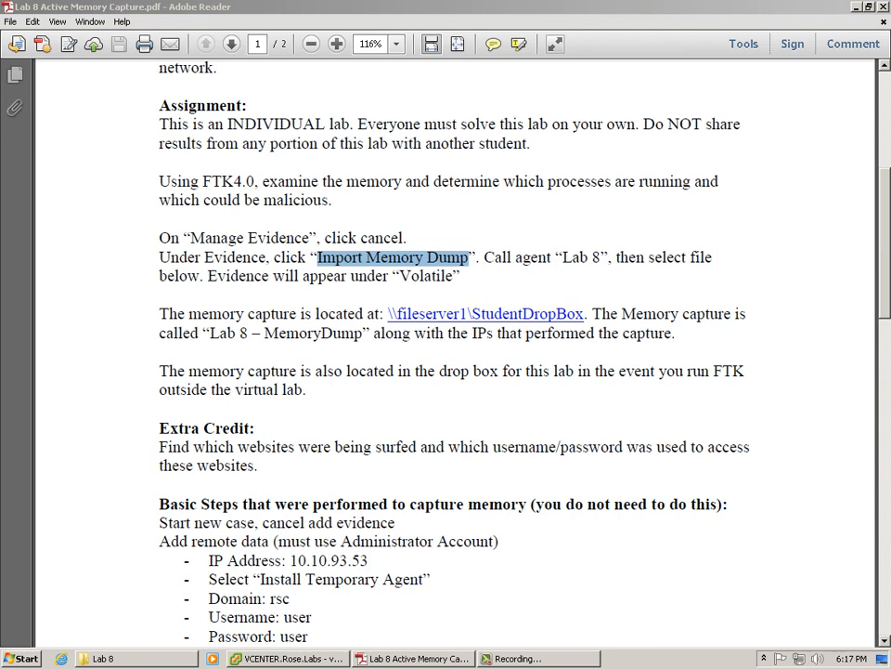
Step: Exit Adobe Reader with Alt+F4 and switch to the host desktop
key(alt+F4)
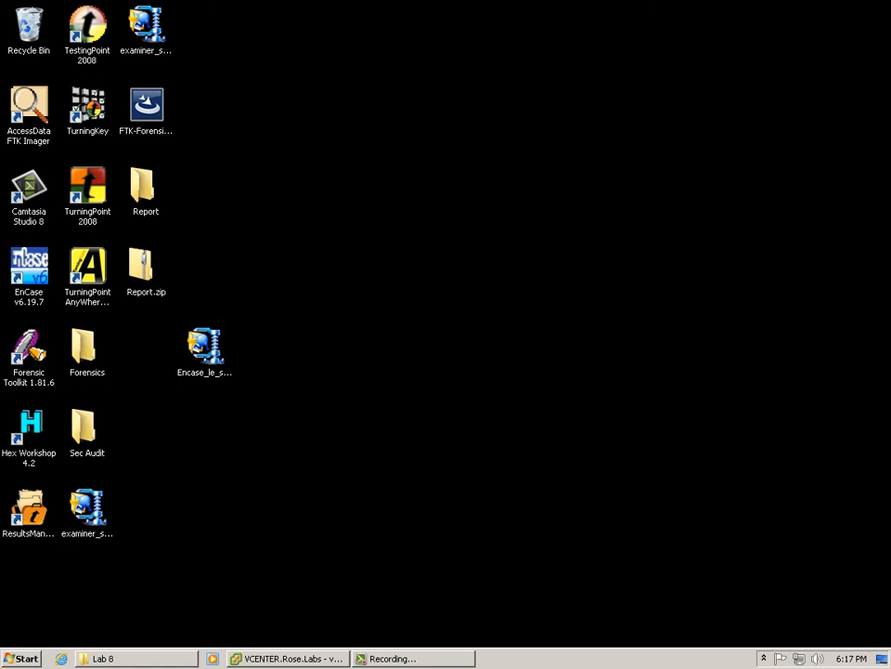
key(alt+Tab)
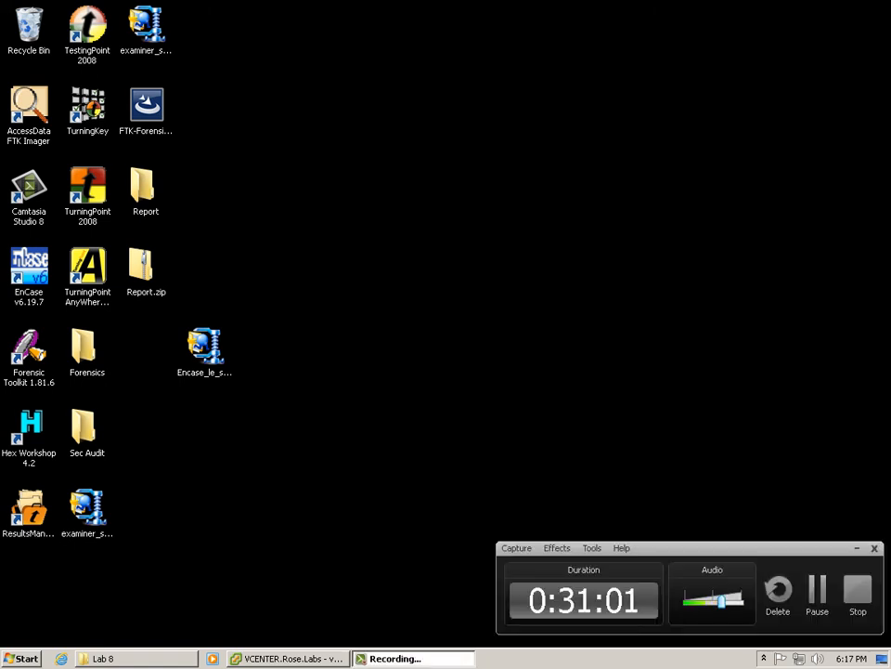